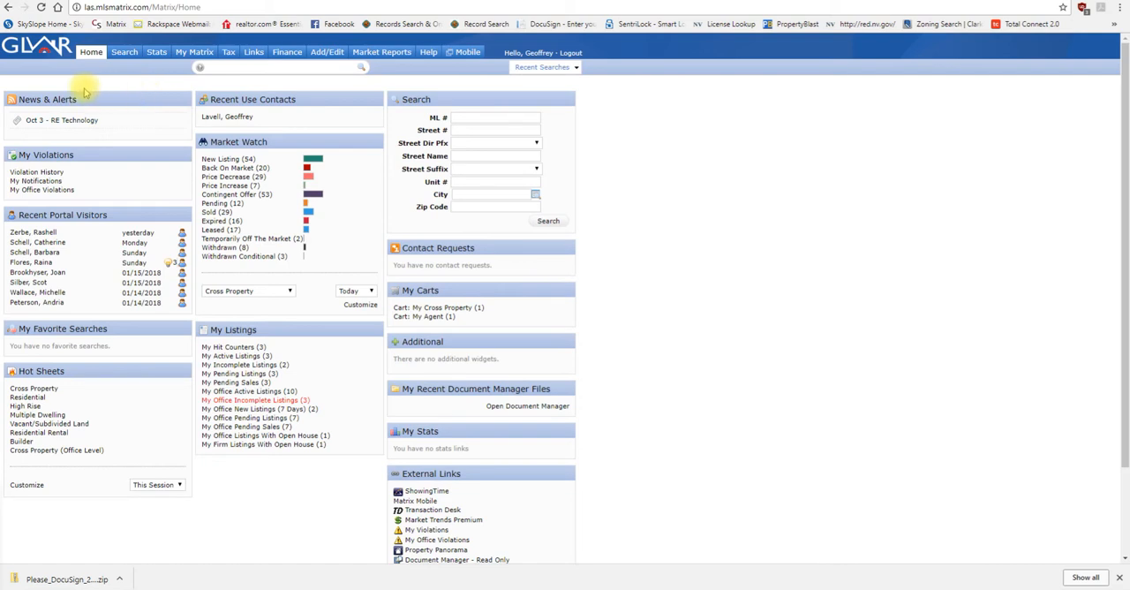
Step: Open the Residential property search and deselect the Contingent Offer status so that only Active listings are included
mouse_move(122, 55)
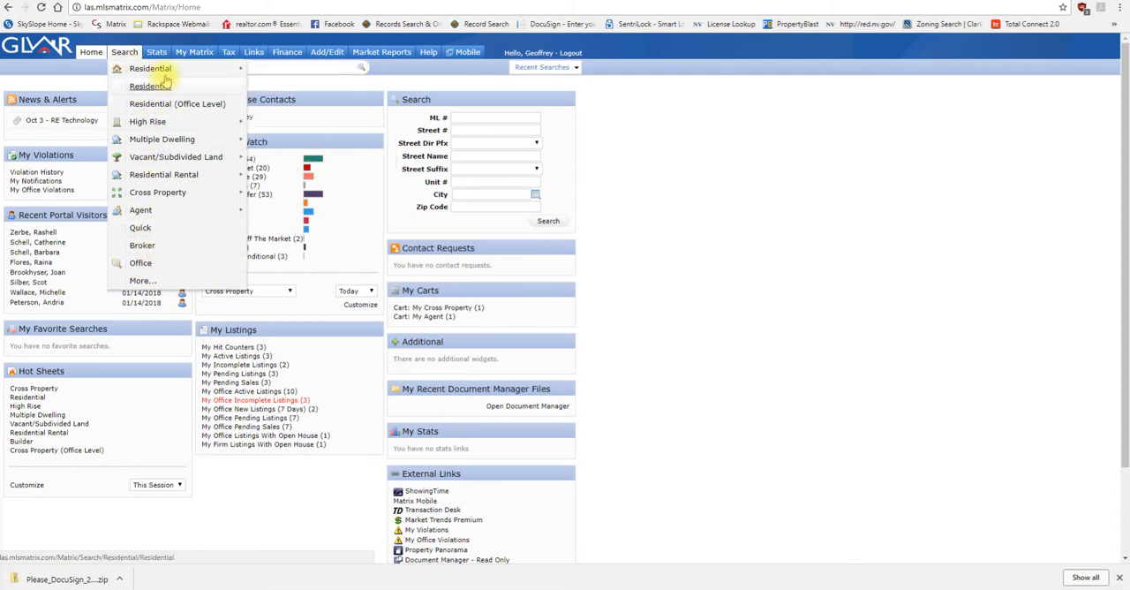
mouse_move(197, 74)
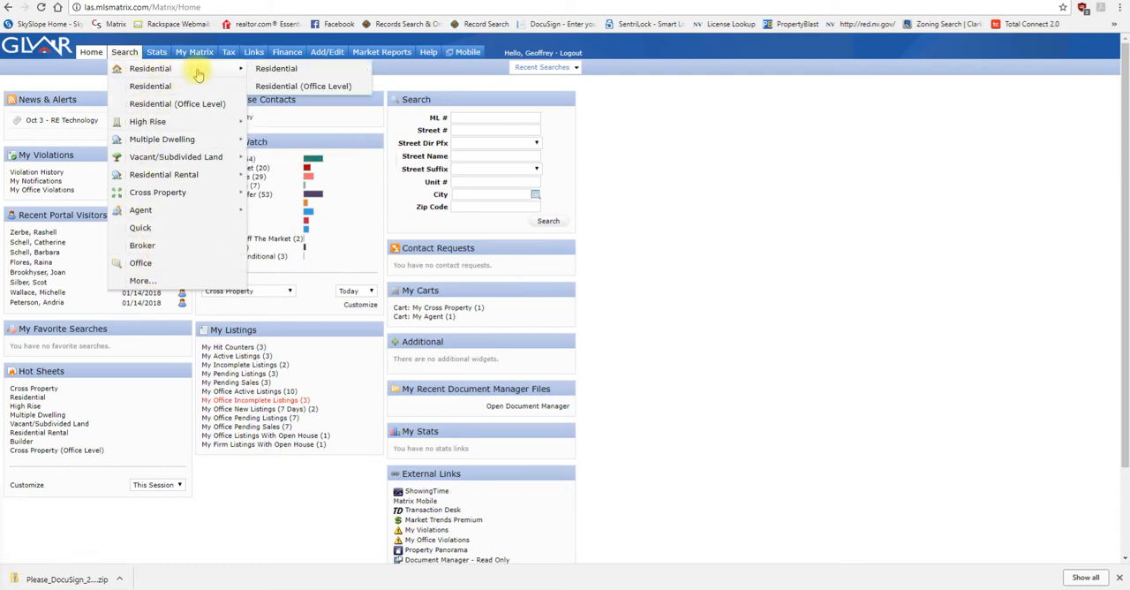
click(292, 73)
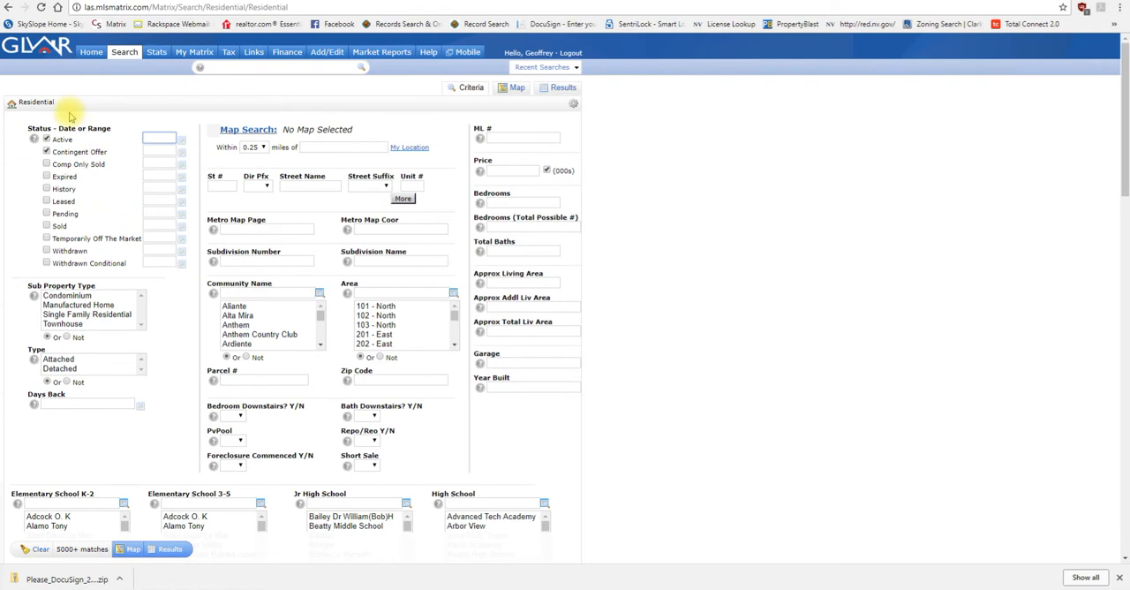
click(46, 152)
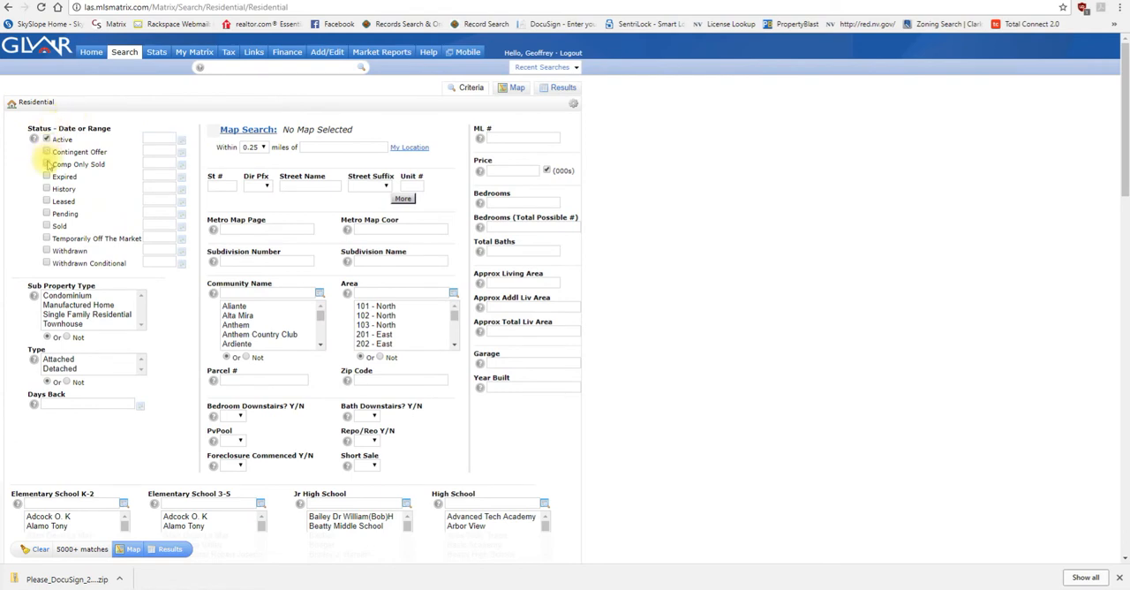
click(46, 214)
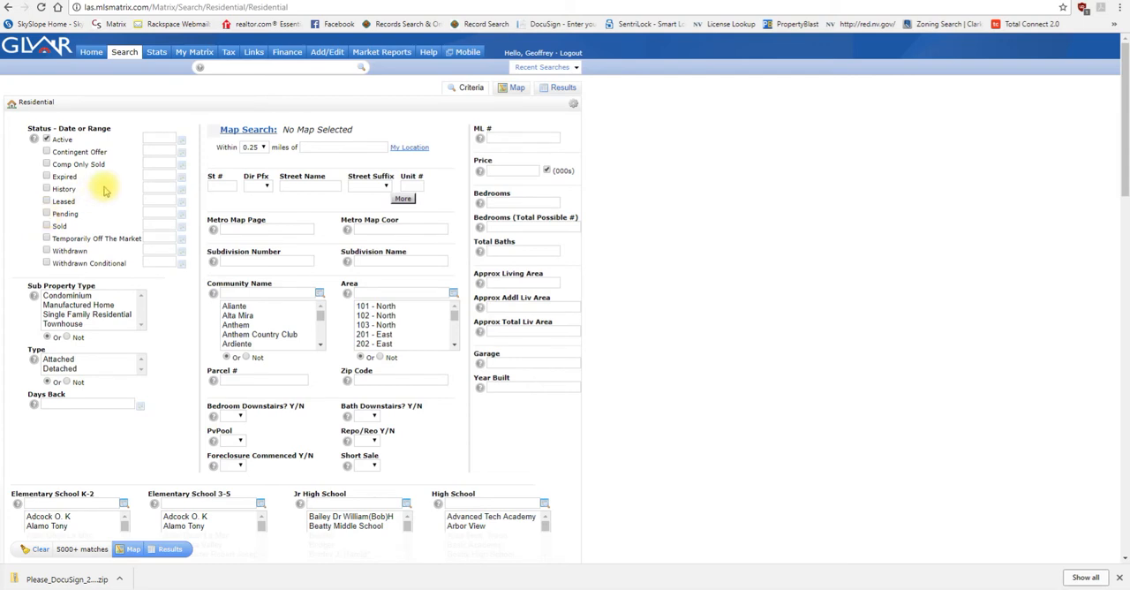
click(218, 68)
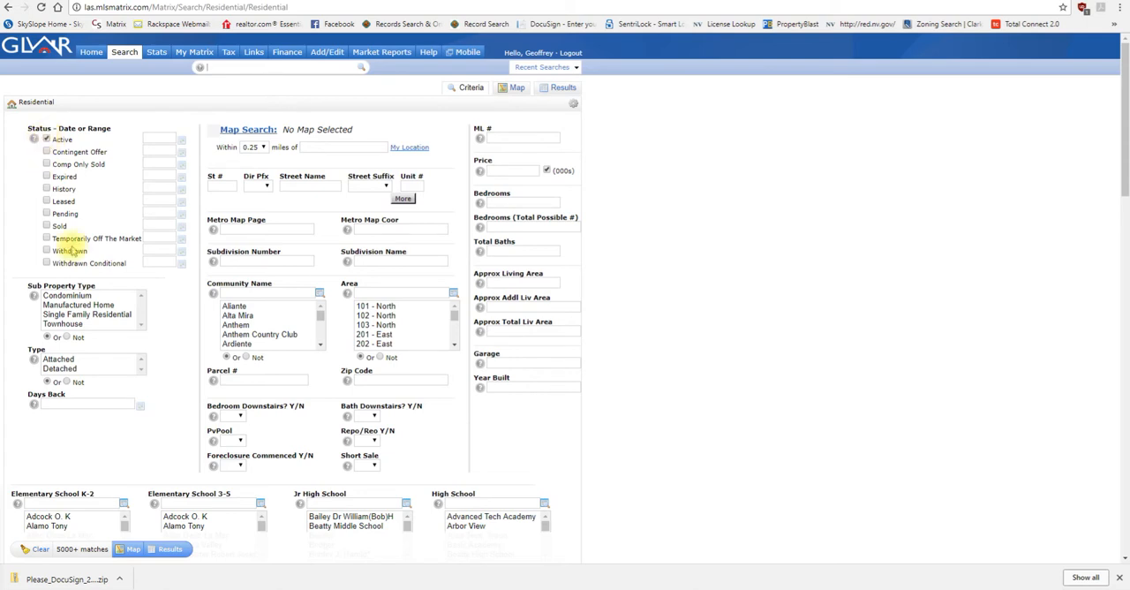
Step: Restrict the sub property type to Single Family Residential and set the zip code to 89052
click(129, 315)
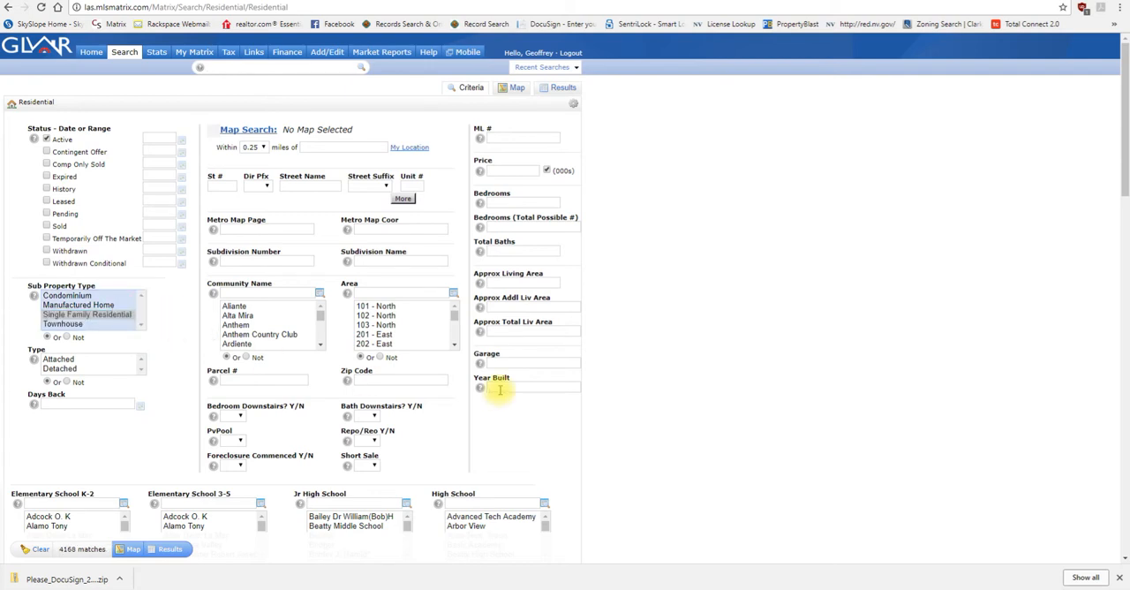
click(401, 378)
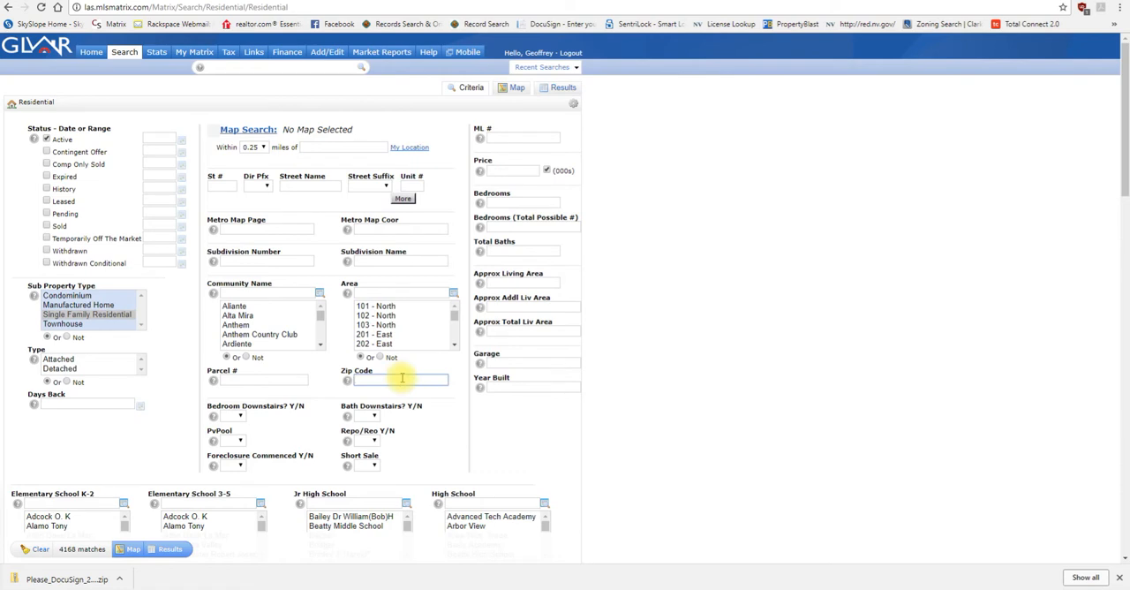
text(890)
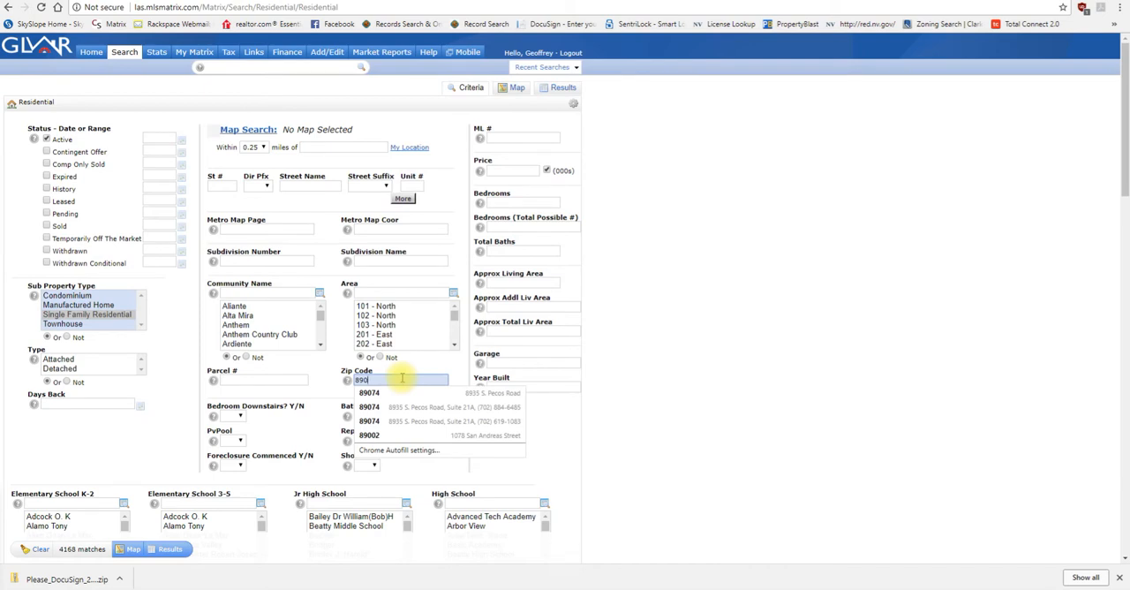
text(52)
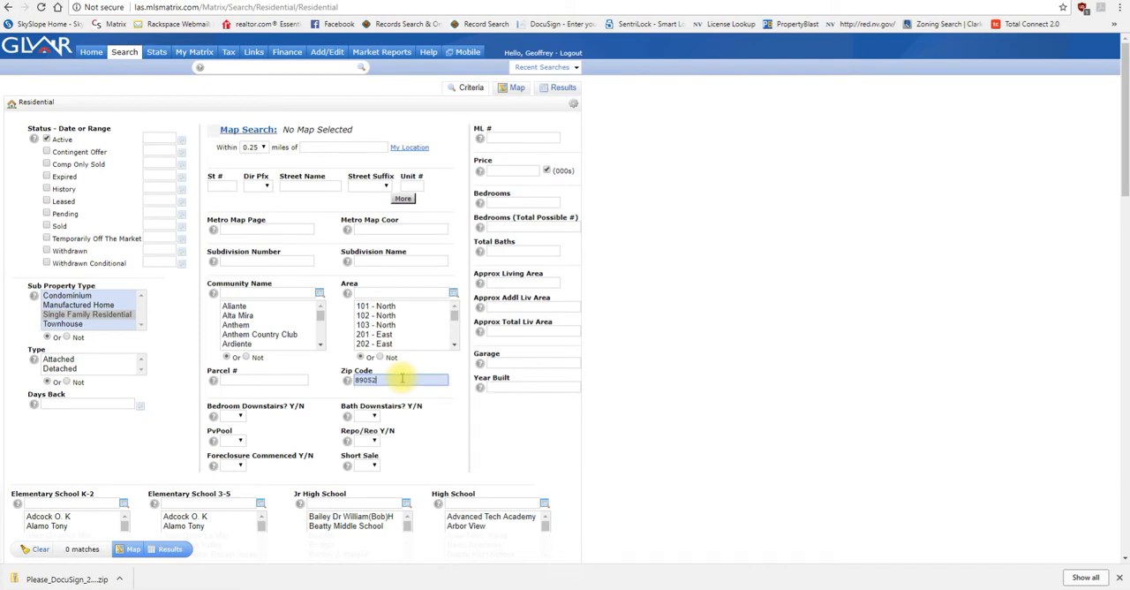
click(395, 383)
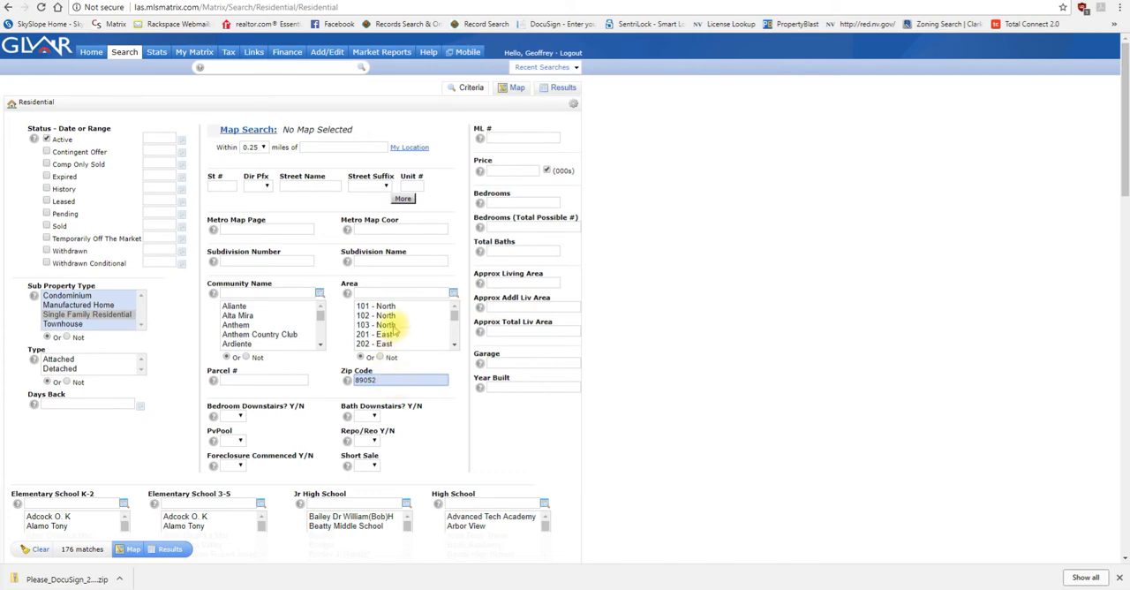
double_click(350, 284)
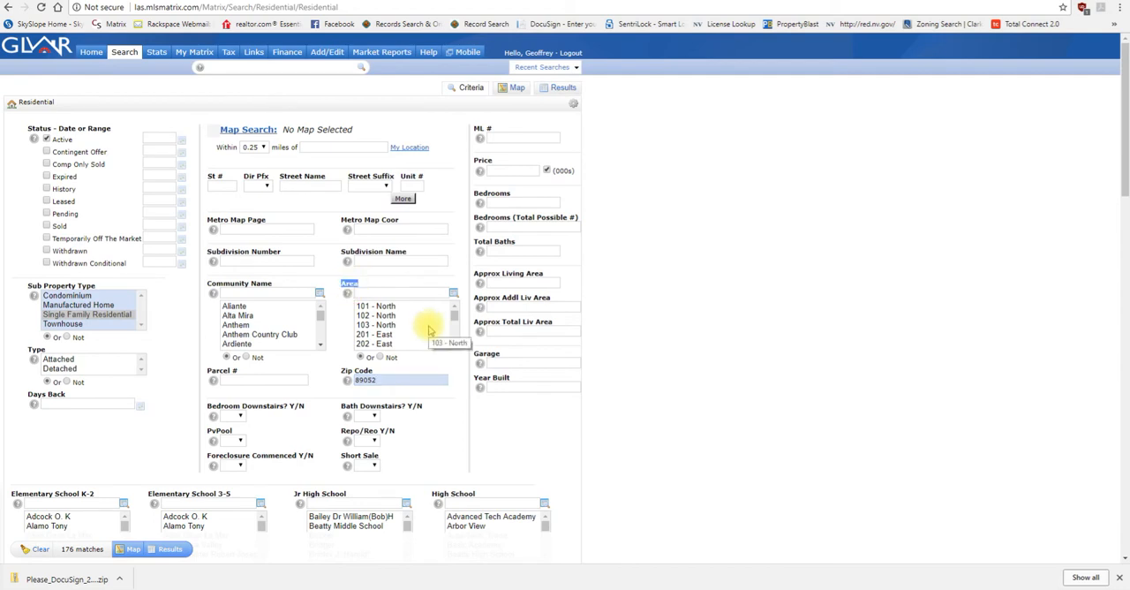
click(403, 284)
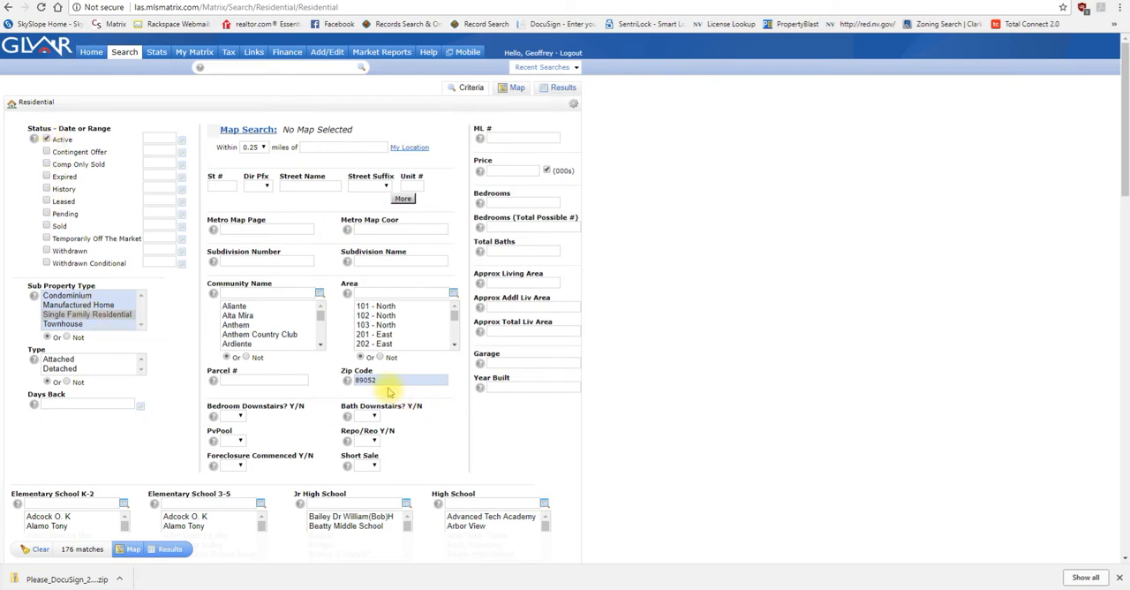
Step: Limit the price to 550 thousand or less with 550- and require at least four bedrooms with 4+
click(511, 168)
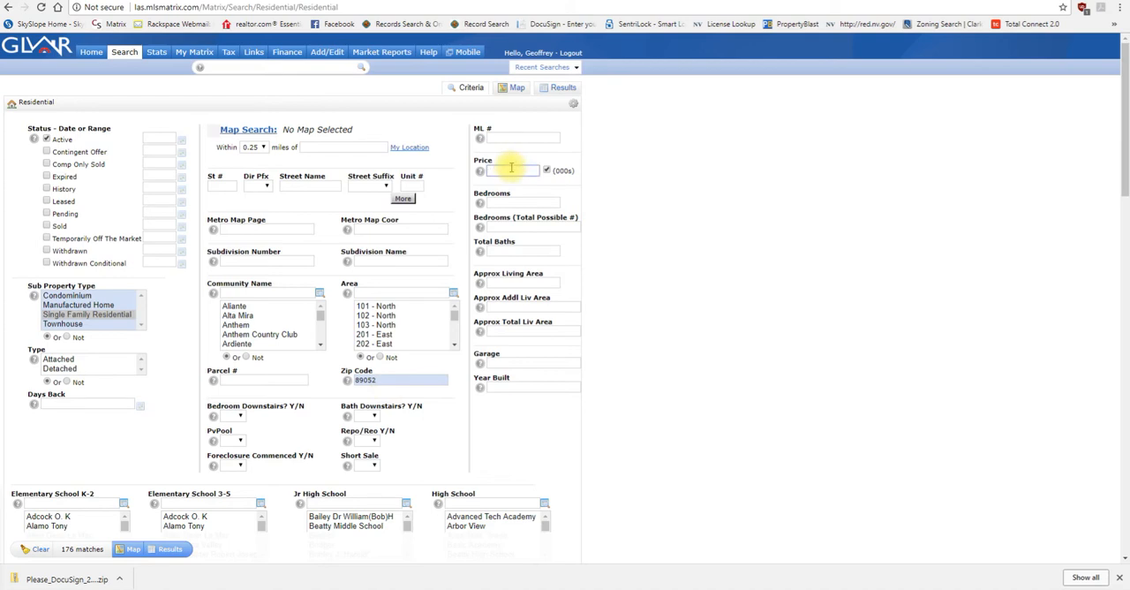
text(550)
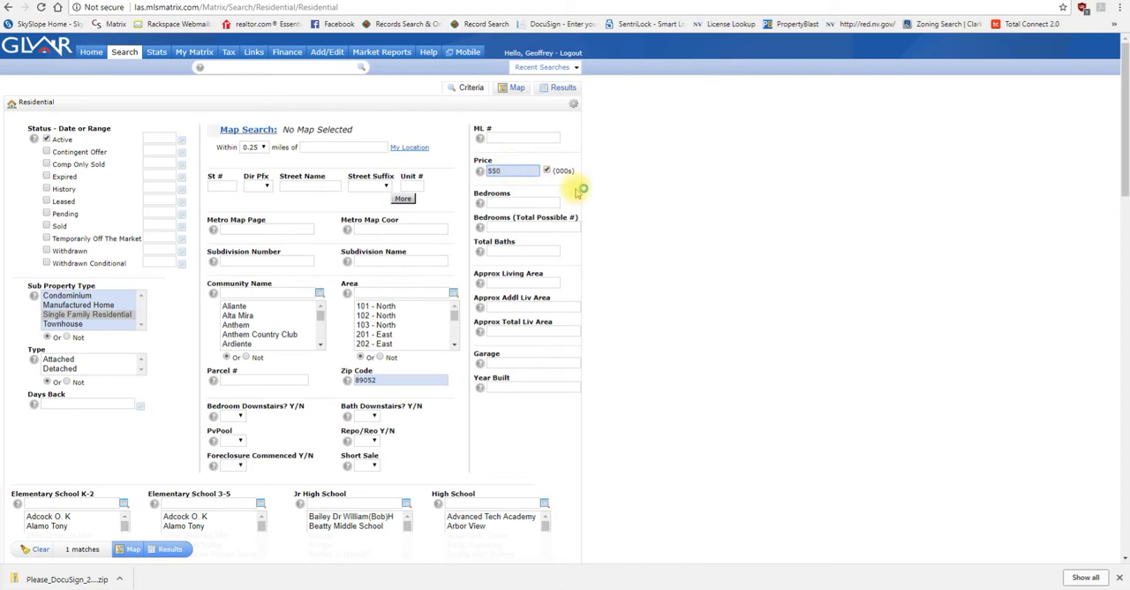
click(522, 171)
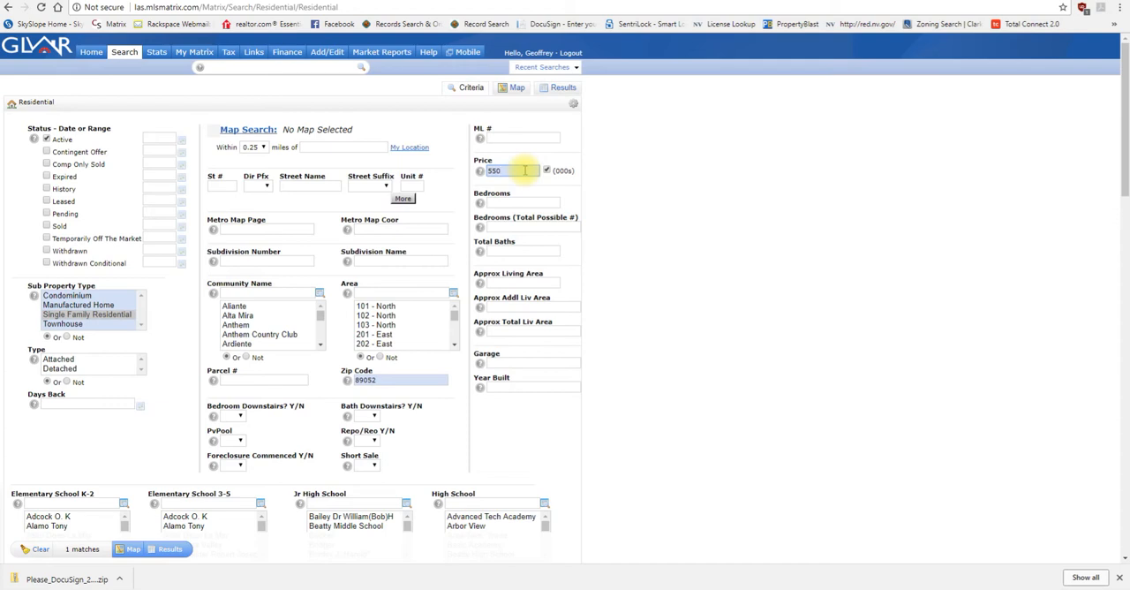
text(-)
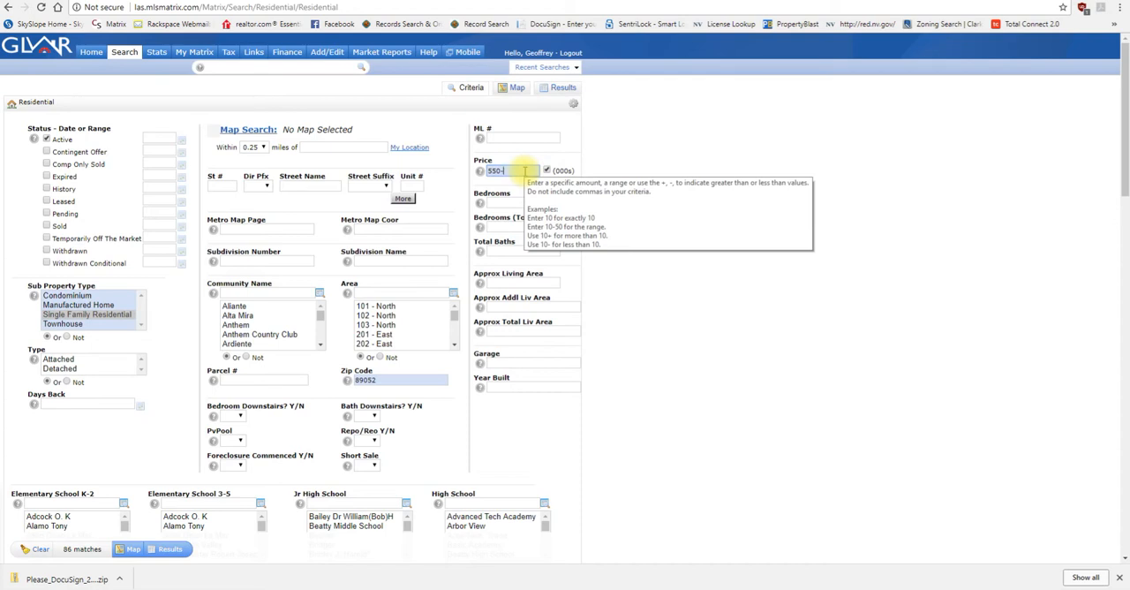
click(510, 202)
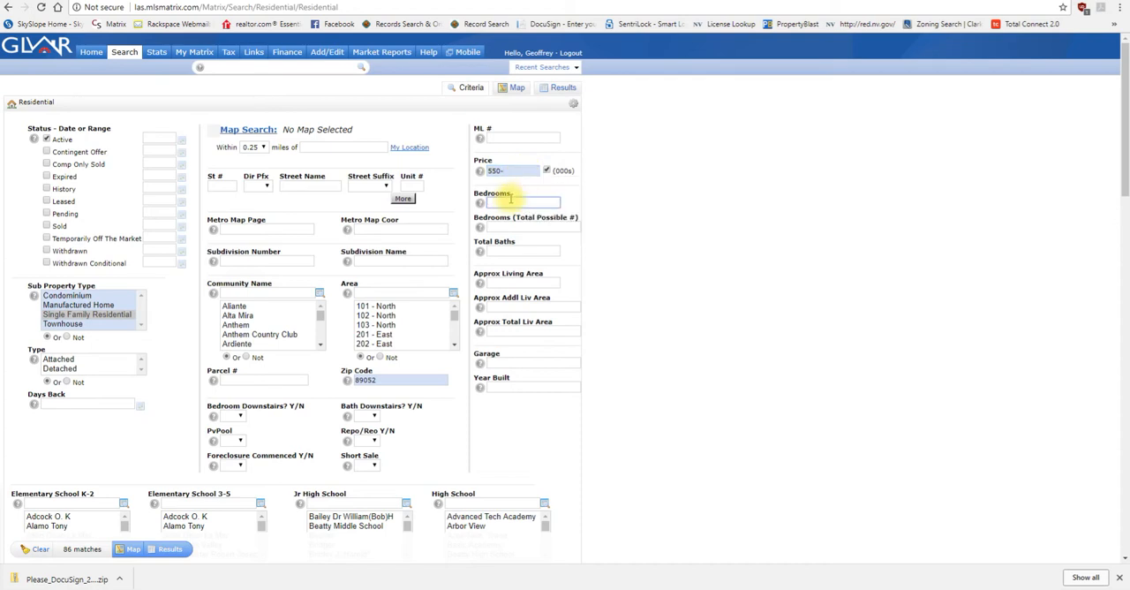
text(4)
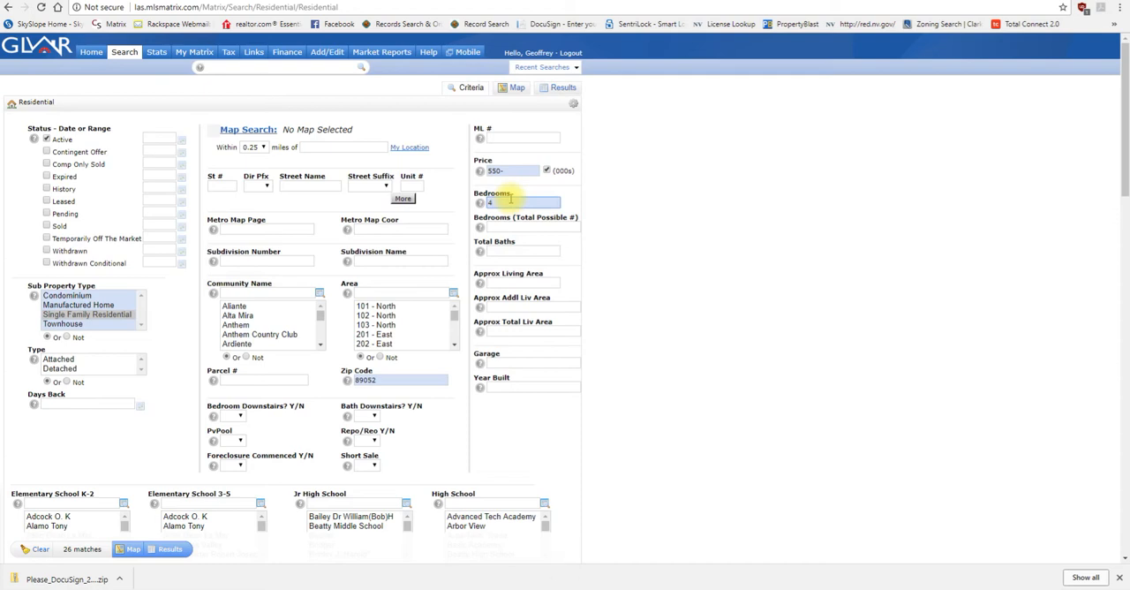
text(+)
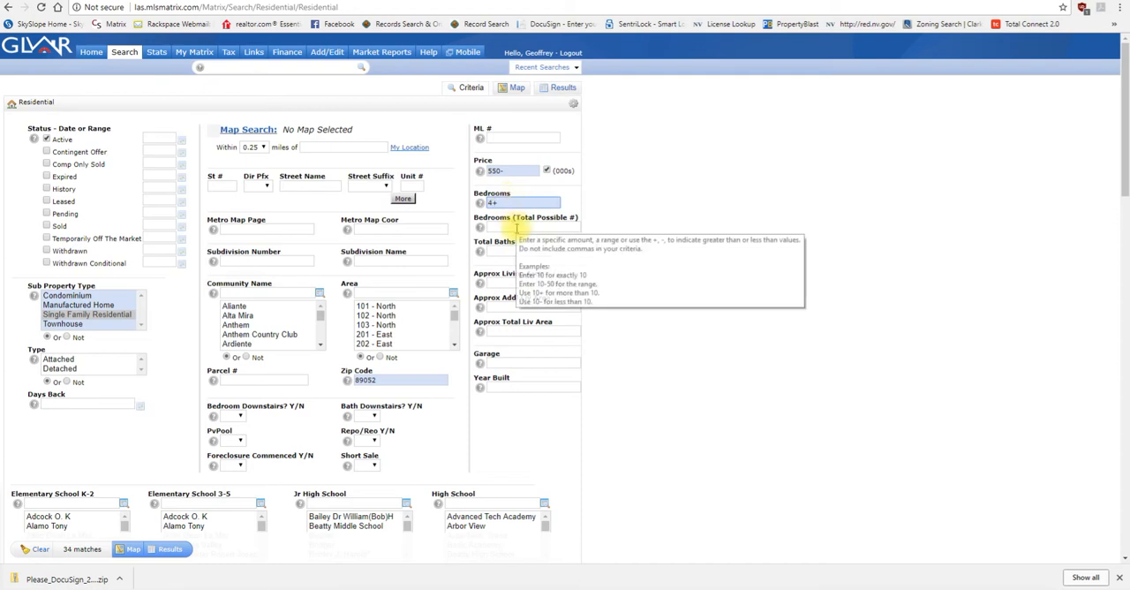
Step: Try a range of 4-5 for the bedrooms and restore the 4+ criterion
click(513, 202)
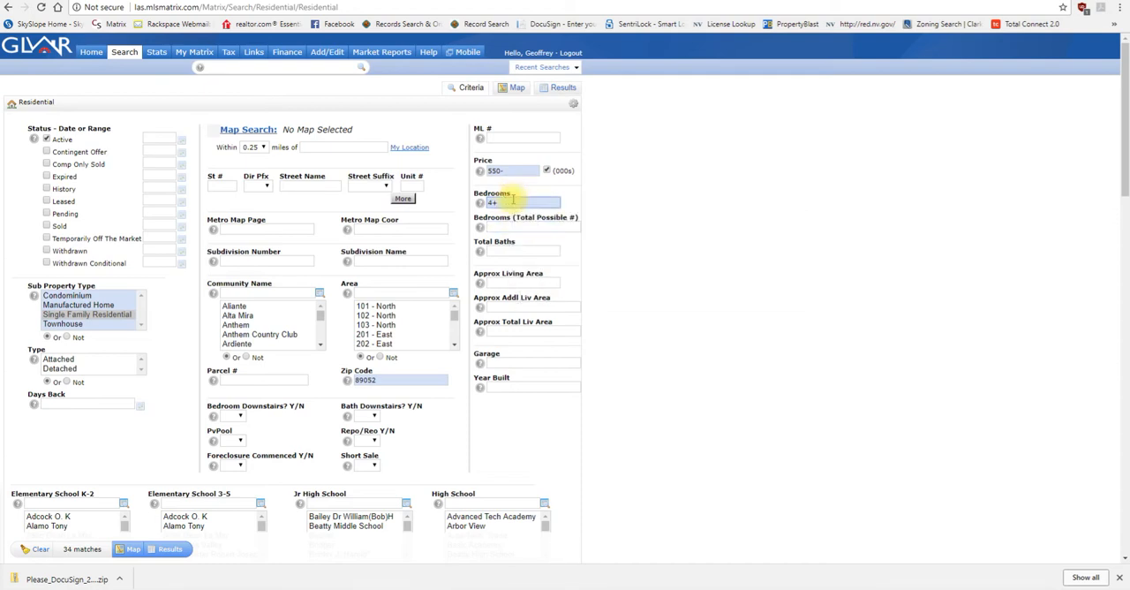
key(BackSpace)
text(-5)
key(BackSpace)
click(612, 225)
click(497, 204)
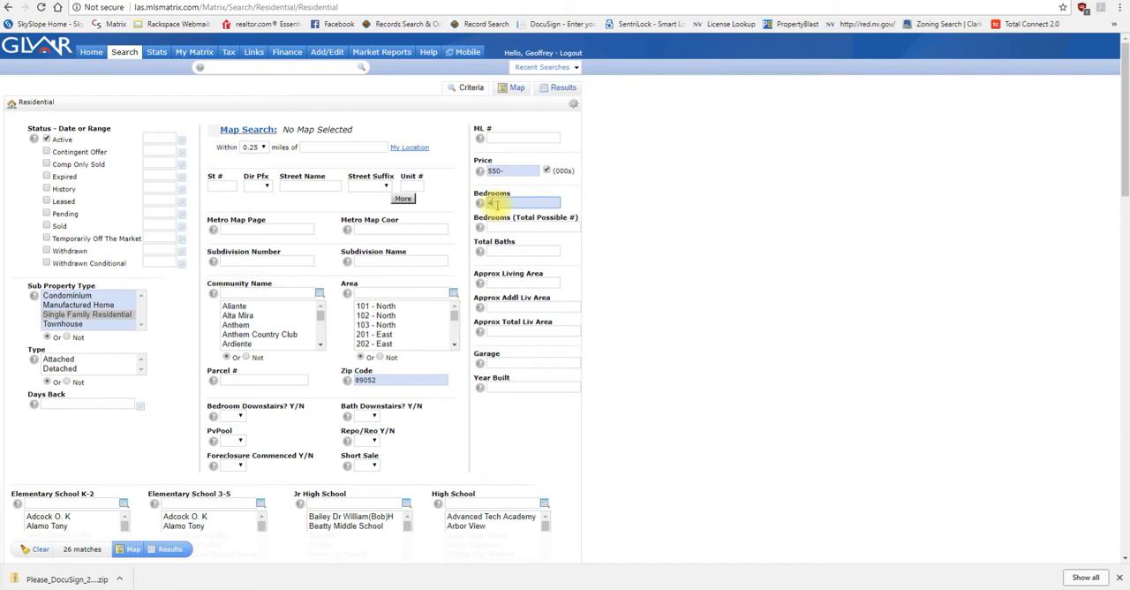
text(+)
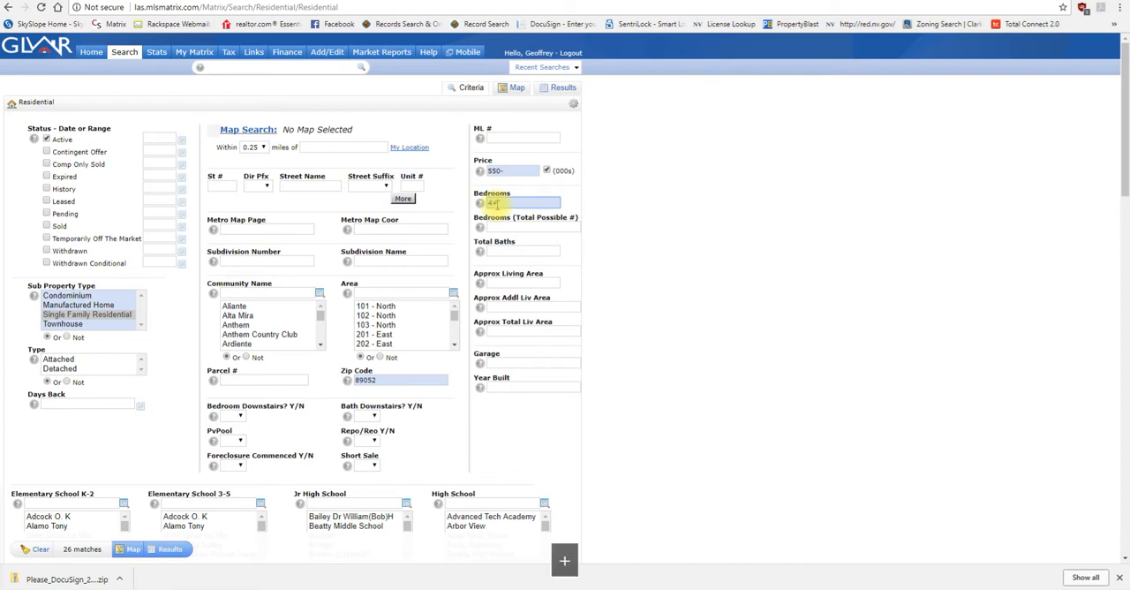
mouse_move(529, 203)
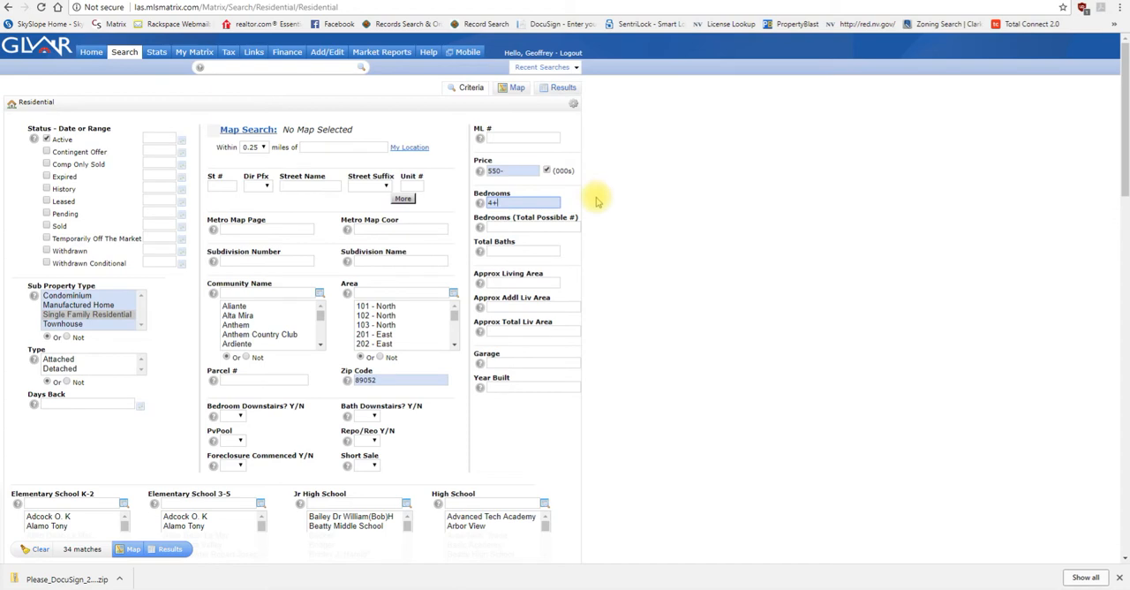
Step: Remove the minus sign from the price criterion and enter it again as 550-
click(522, 172)
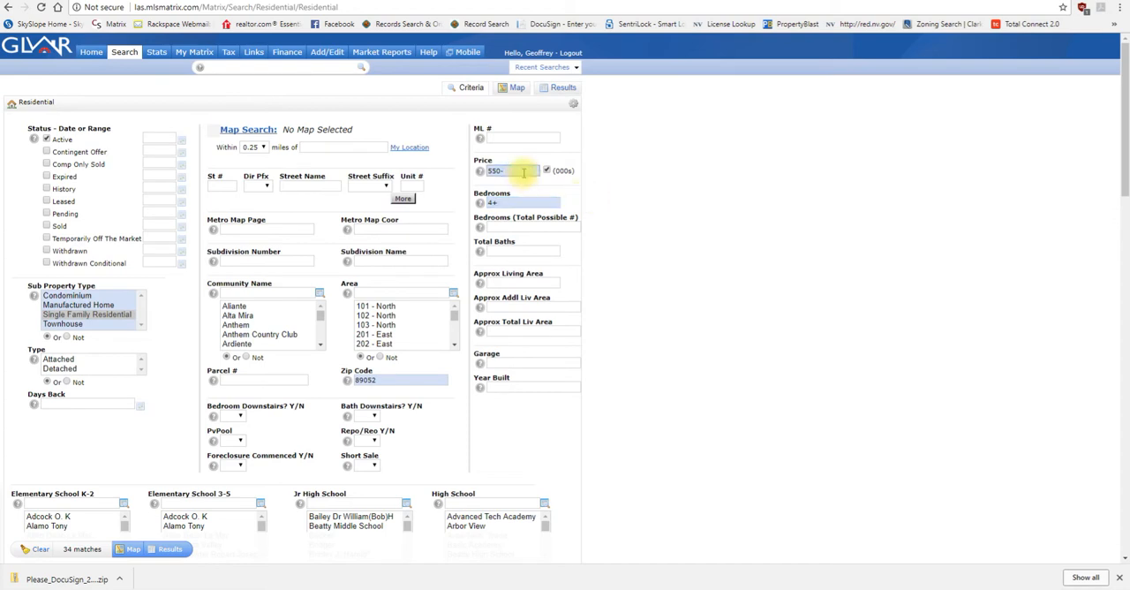
key(BackSpace)
text(-)
Step: Set the approximate living area to 2500+ and leave the total baths criterion empty
click(508, 282)
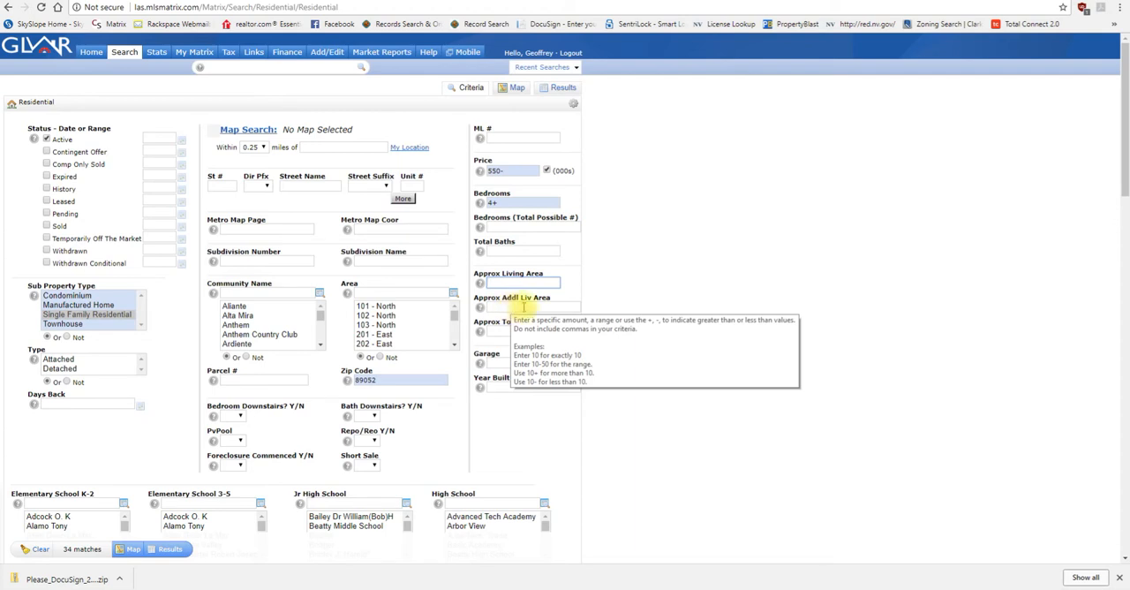
click(586, 294)
click(535, 284)
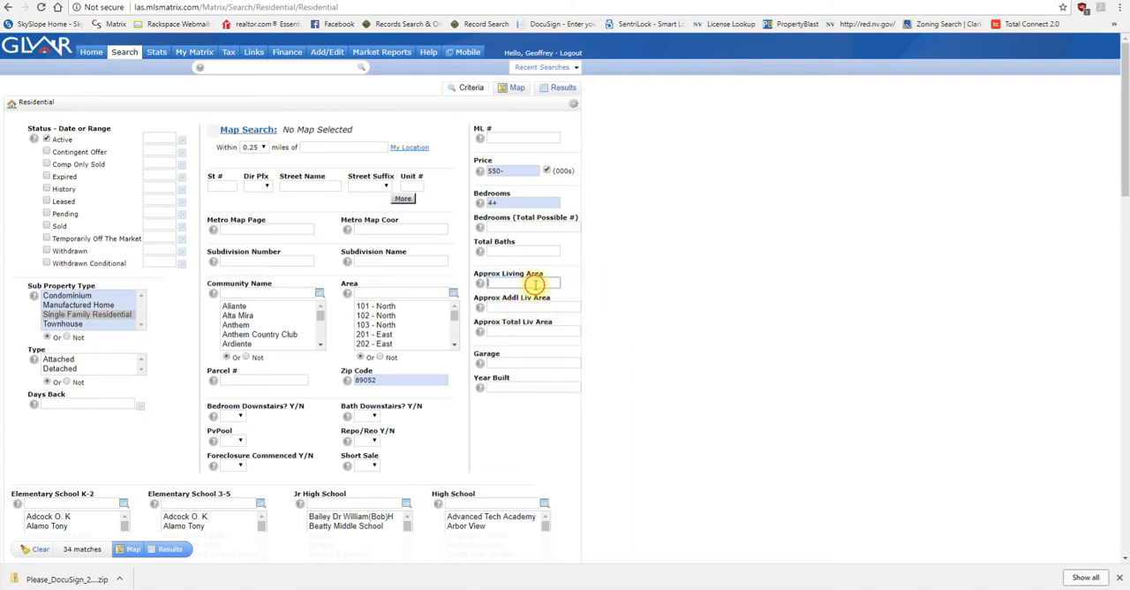
click(504, 250)
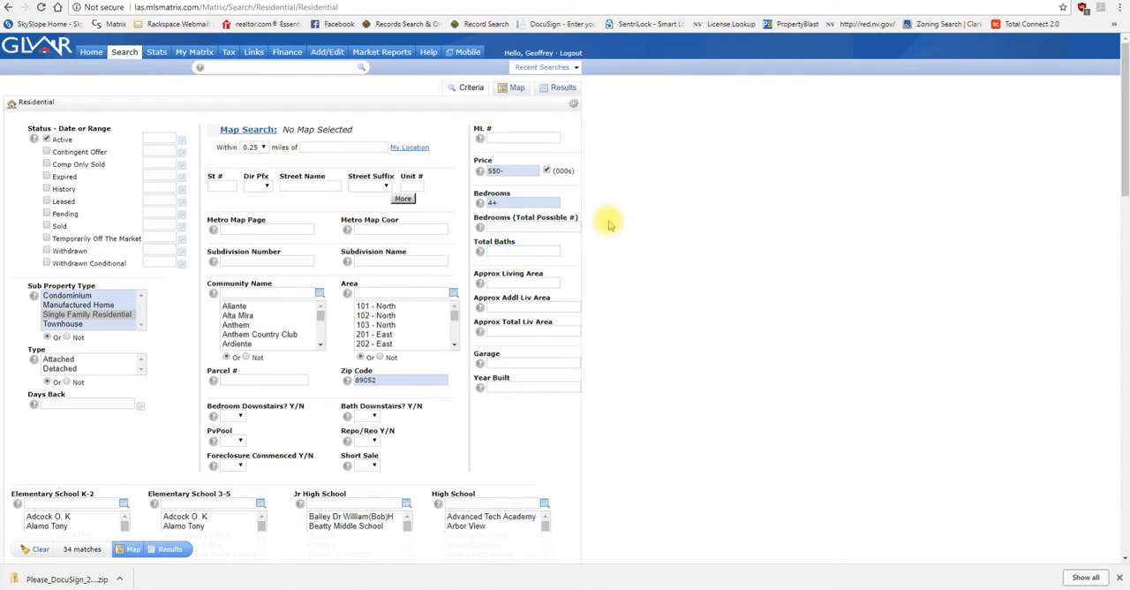
scroll(532, 217, down, 1)
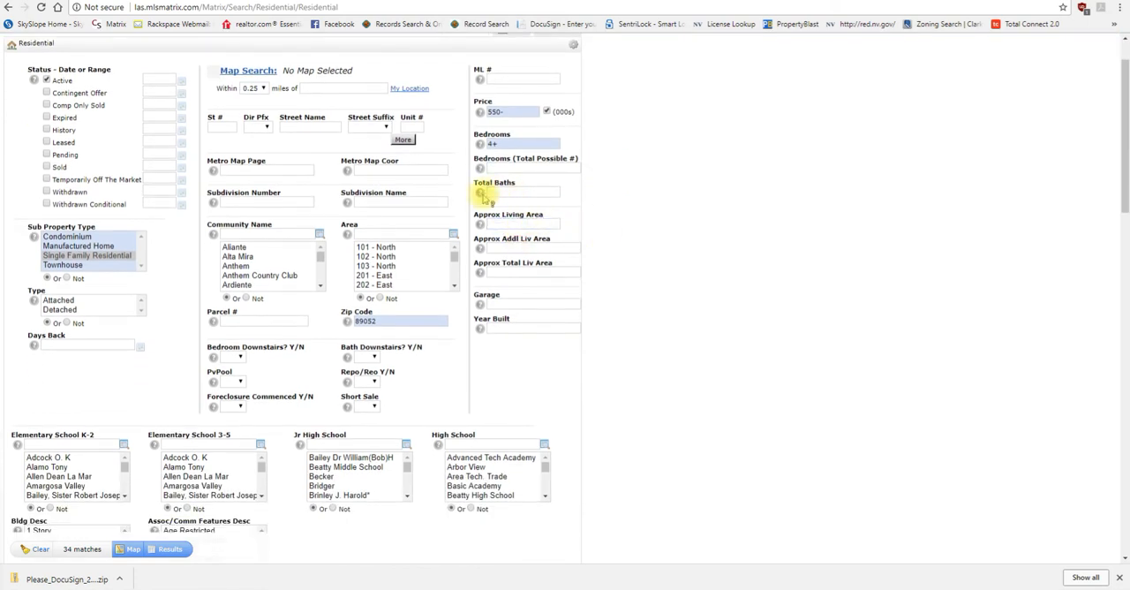
click(524, 191)
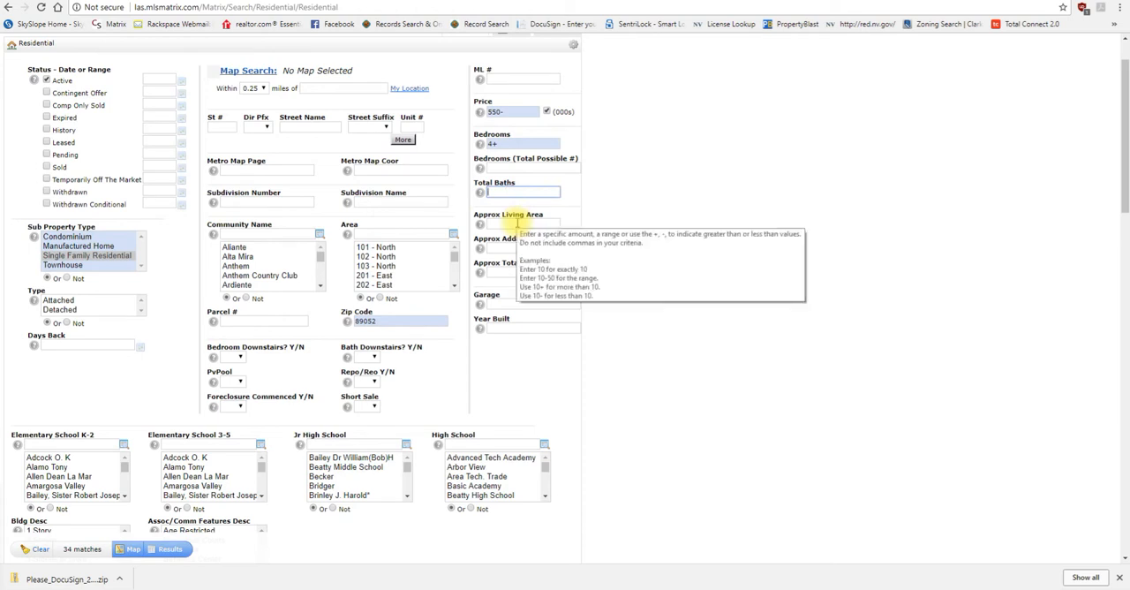
click(518, 223)
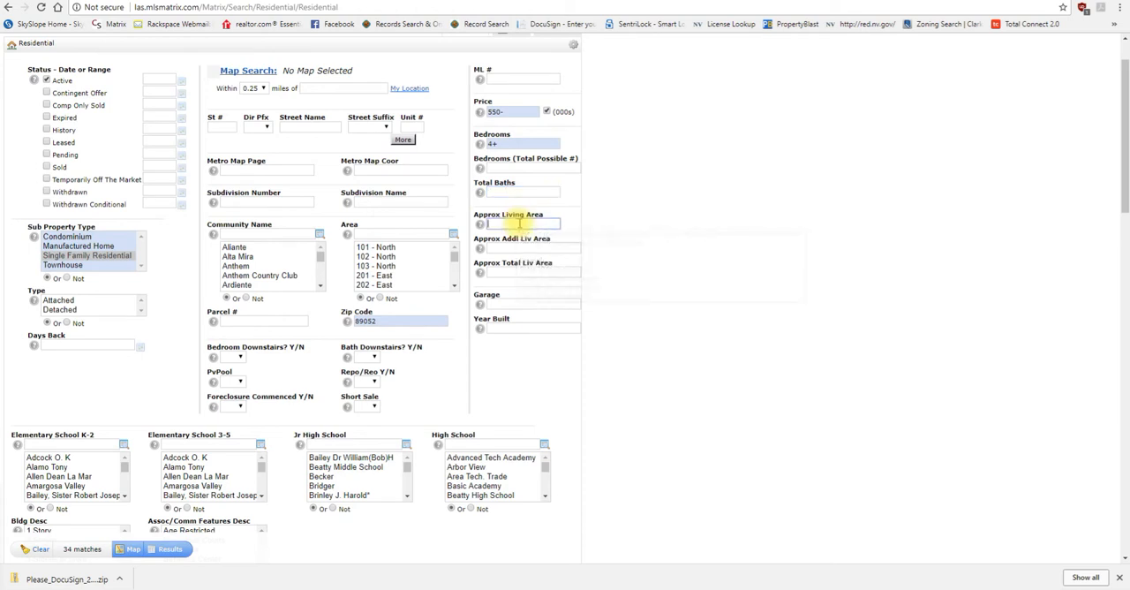
text(2500+)
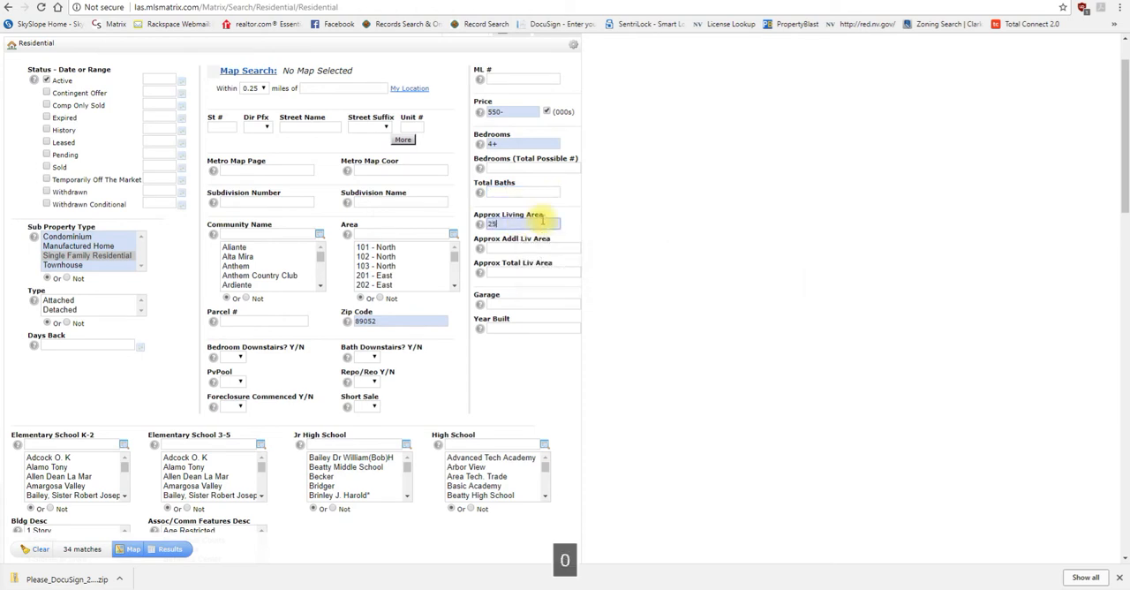
click(617, 234)
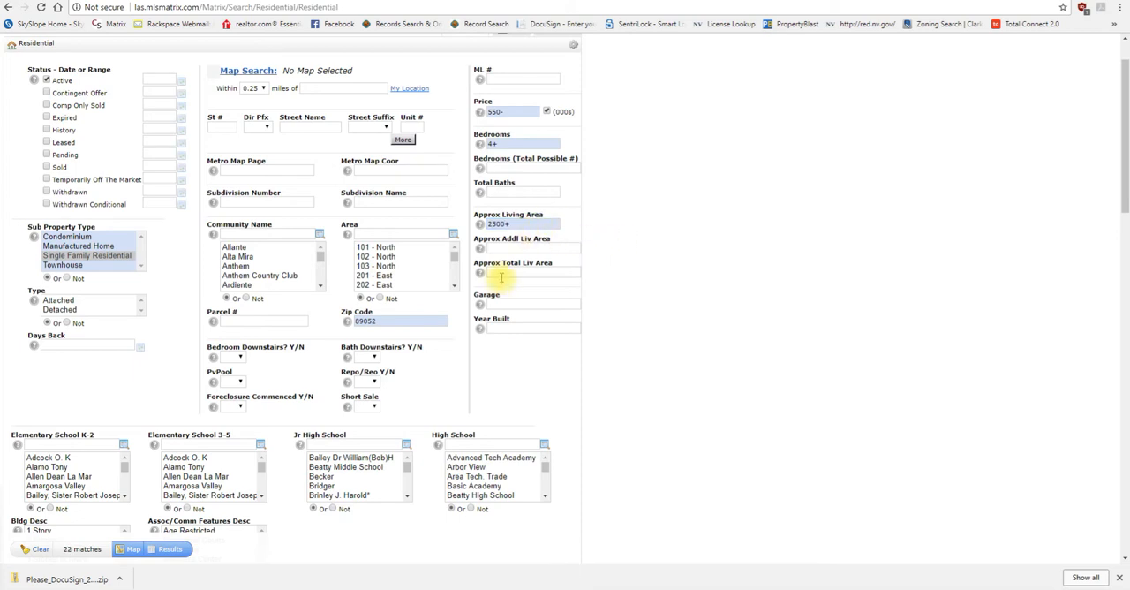
Step: Leave the additional living area and garage criteria empty and close the browser's downloads bar
mouse_move(493, 273)
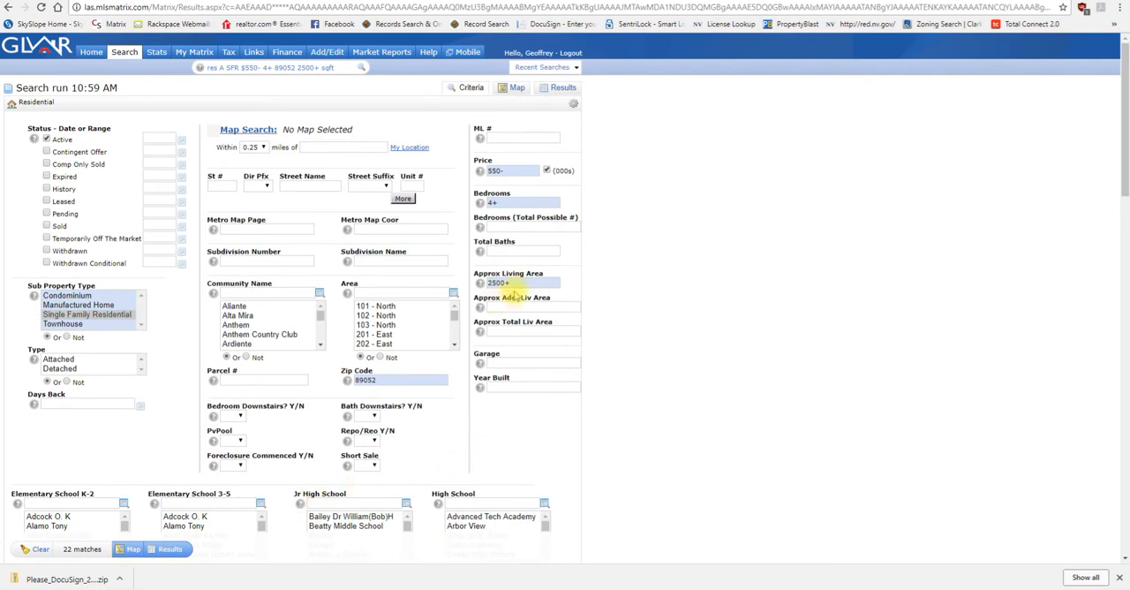
mouse_move(523, 284)
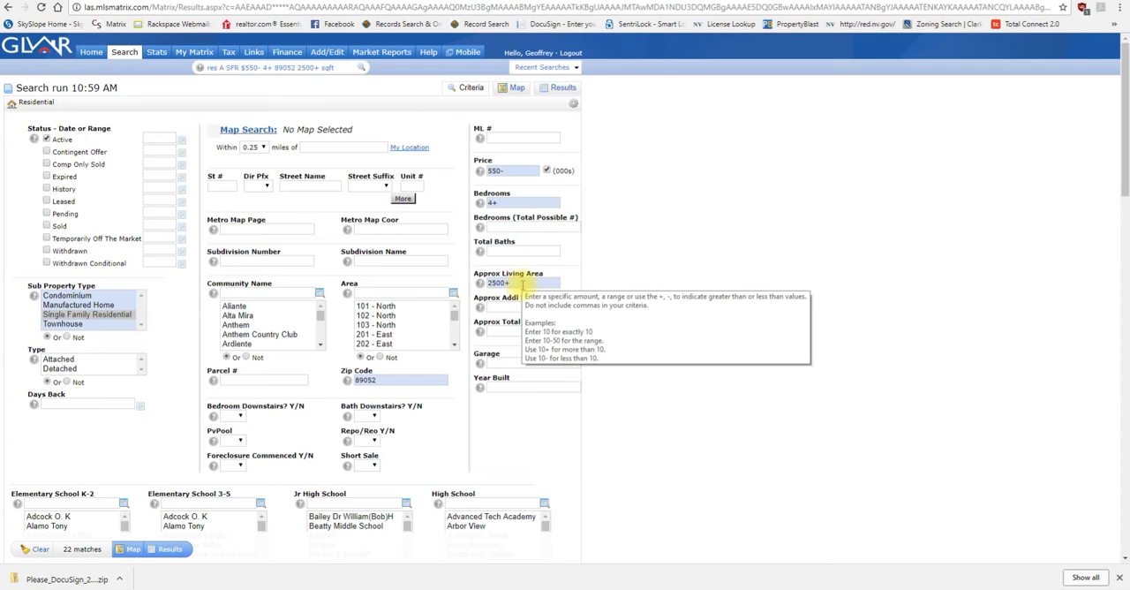
click(512, 306)
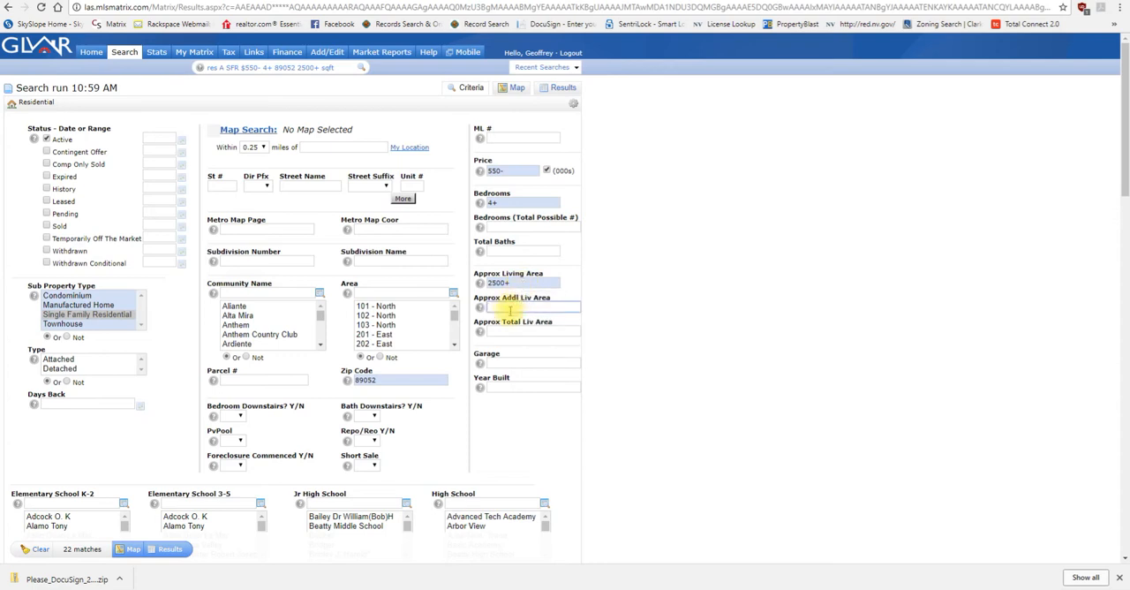
click(516, 283)
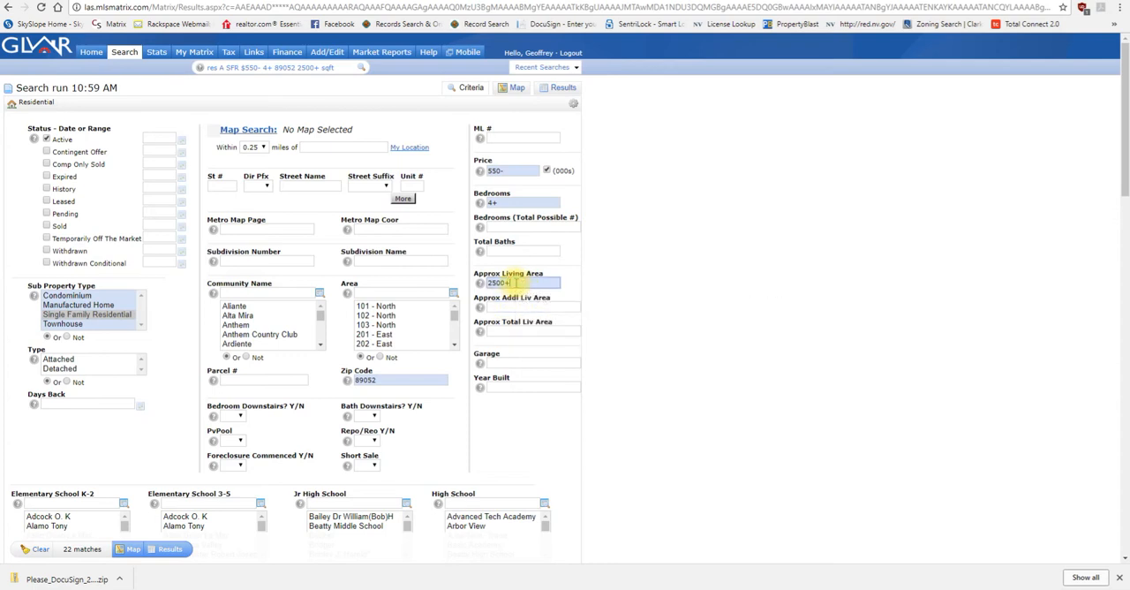
click(503, 361)
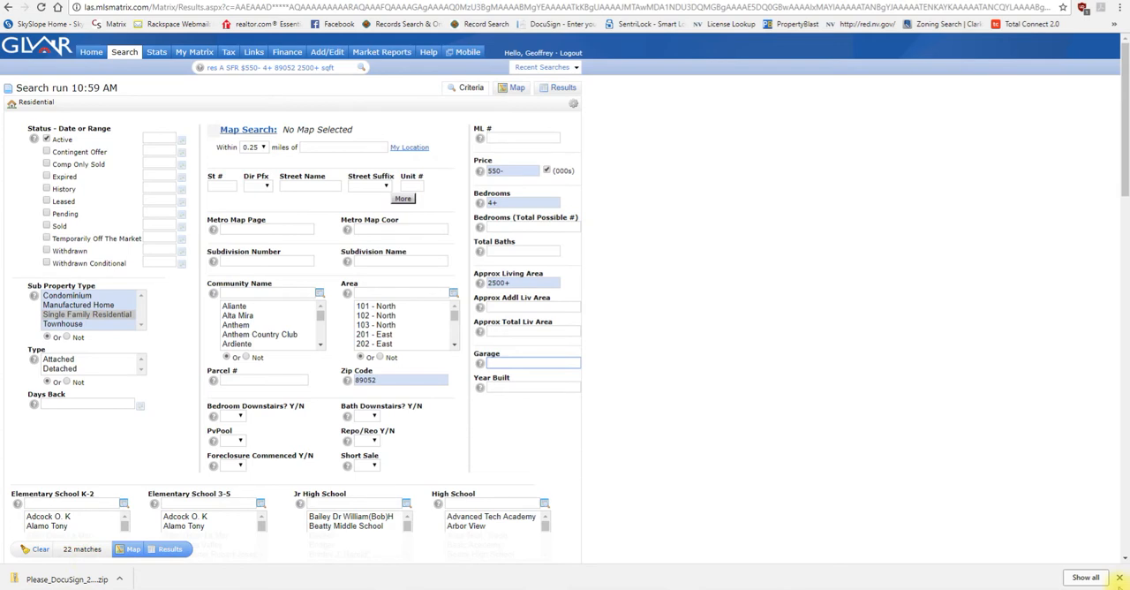
click(1119, 578)
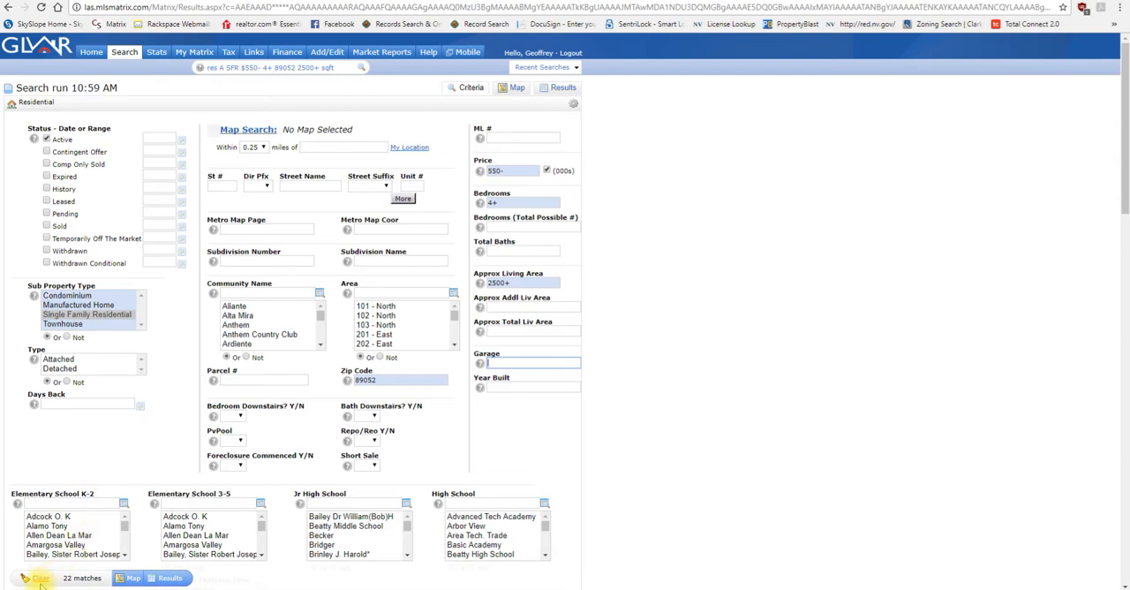
click(596, 475)
scroll(595, 475, down, 2)
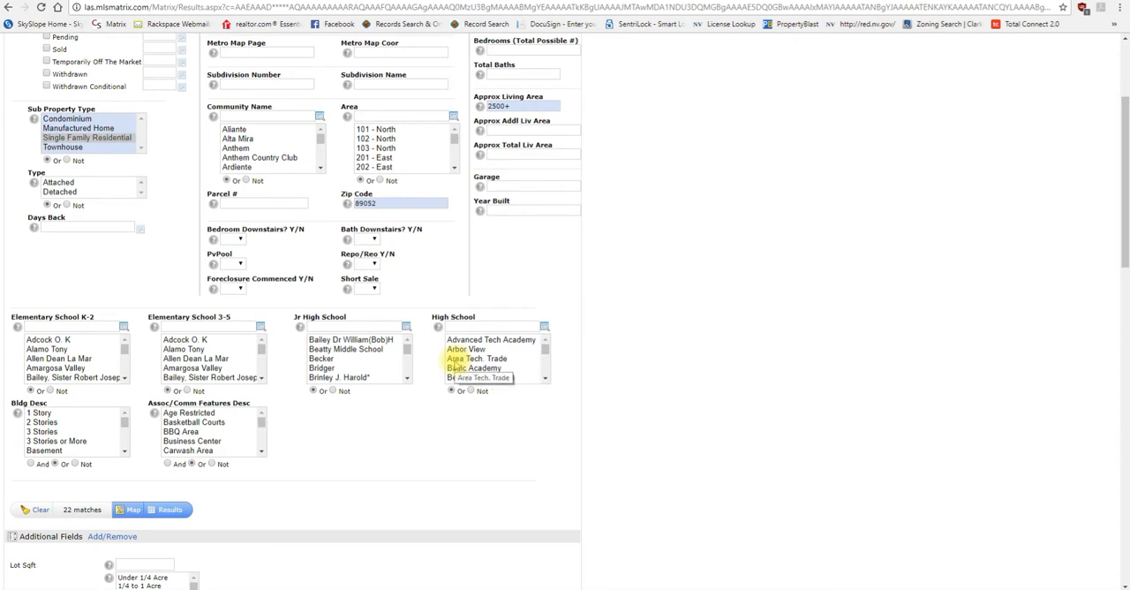
scroll(429, 374, up, 2)
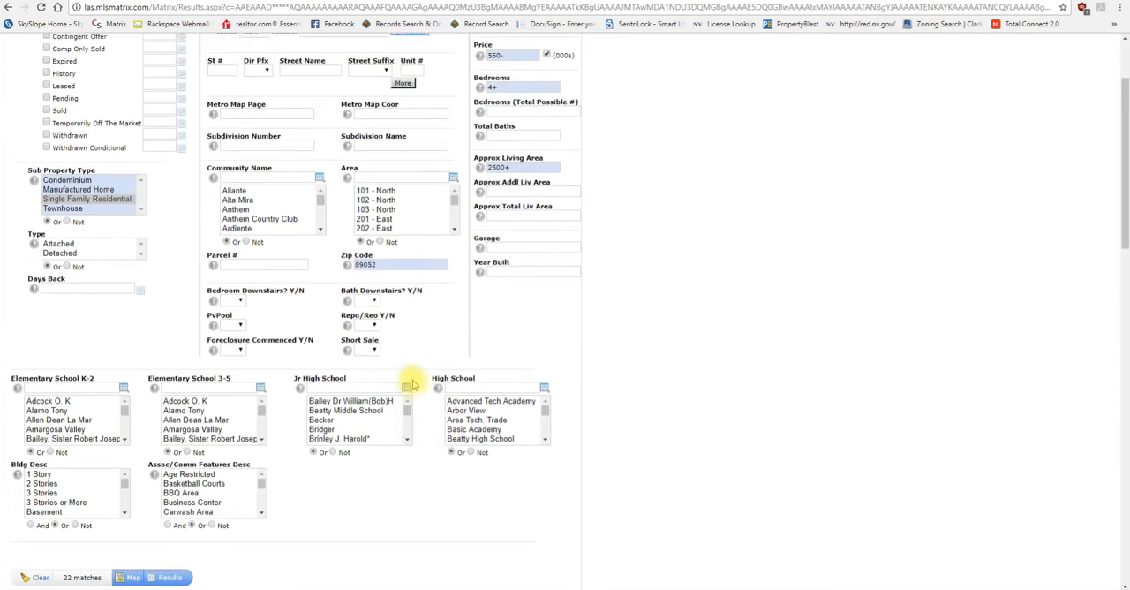
scroll(365, 381, down, 1)
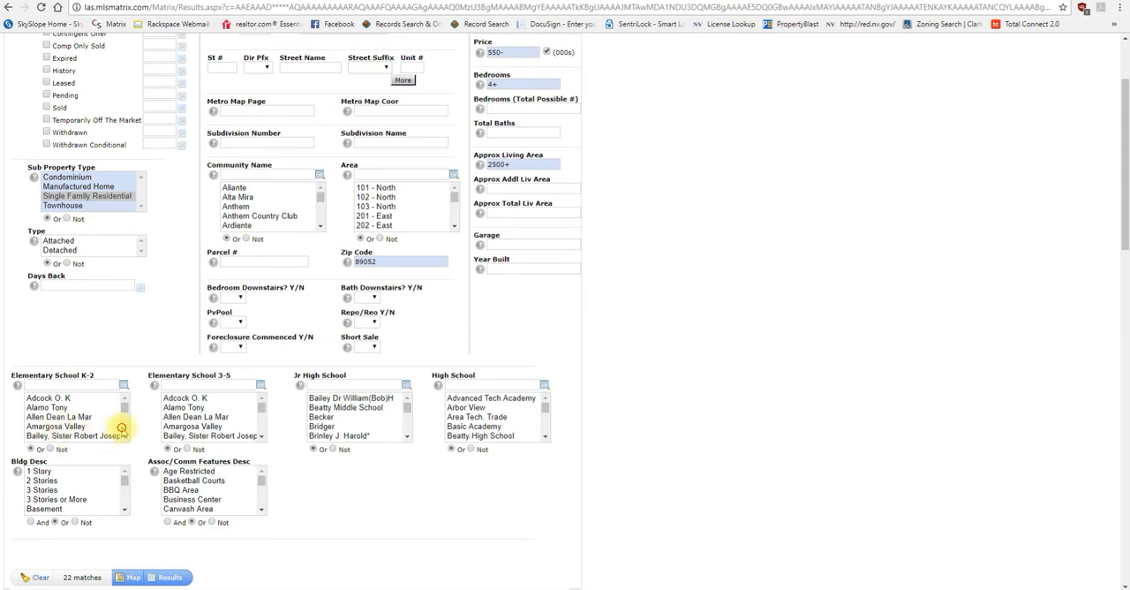
scroll(122, 430, down, 1)
scroll(122, 431, down, 5)
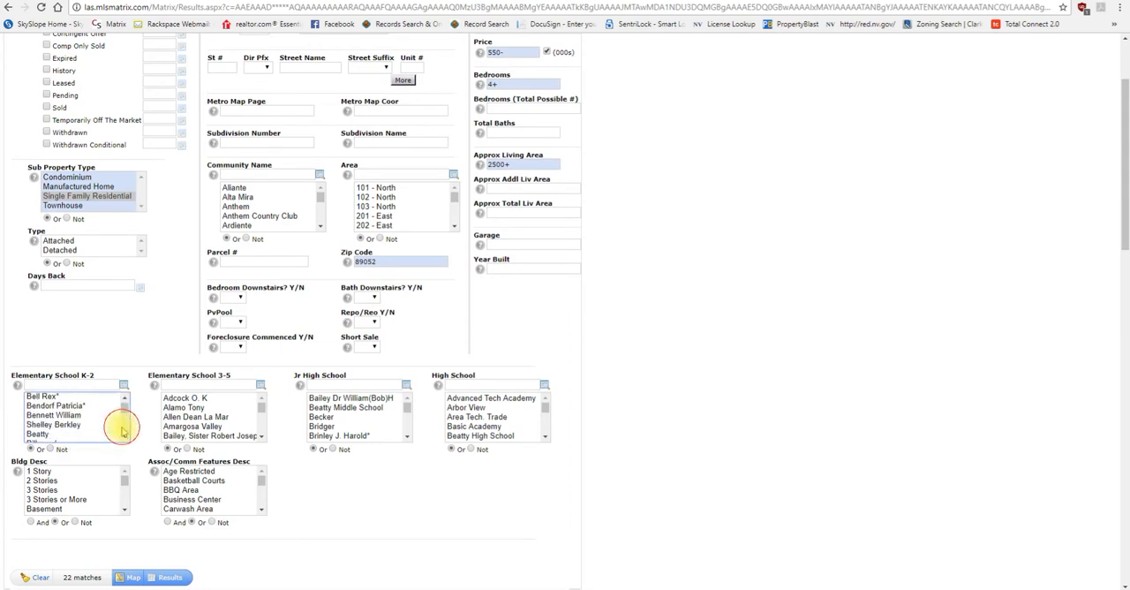
scroll(122, 431, down, 6)
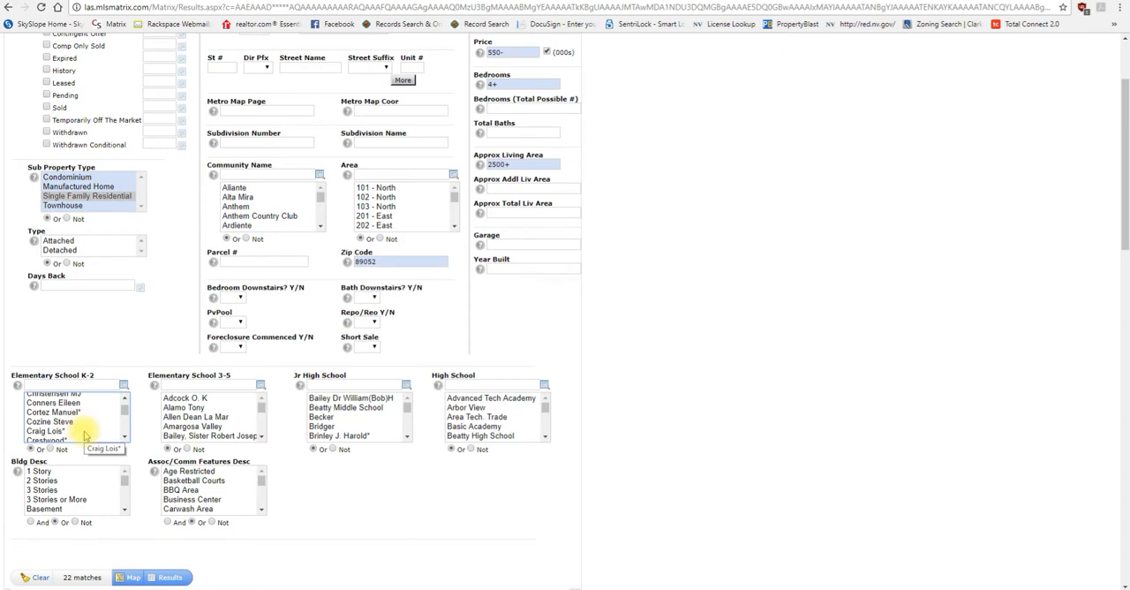
click(86, 431)
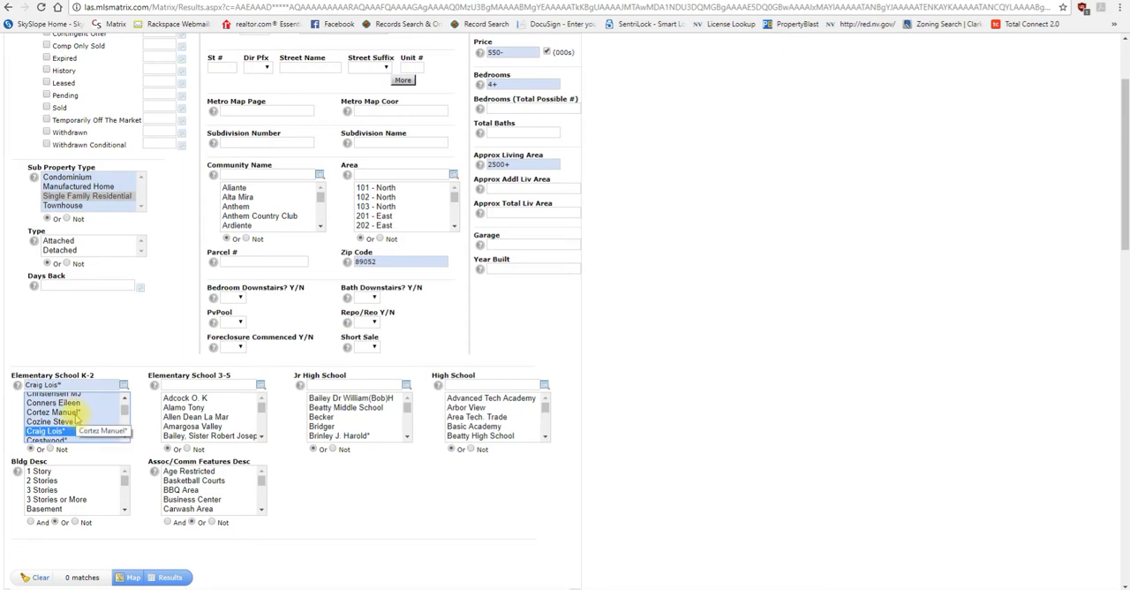
ctrl+click(76, 412)
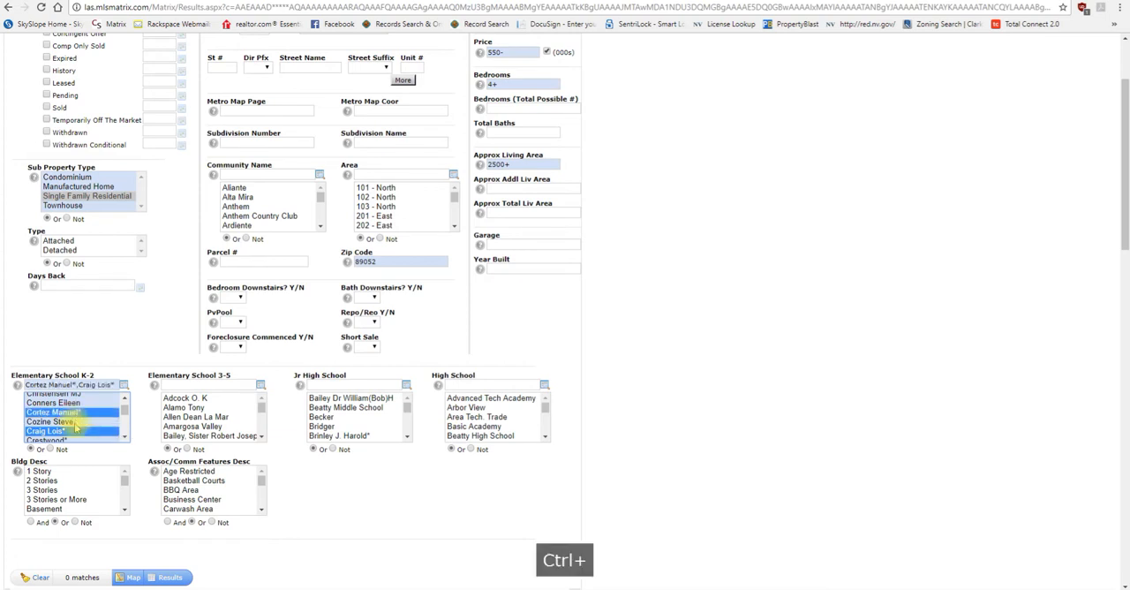
ctrl+click(76, 422)
ctrl+click(76, 432)
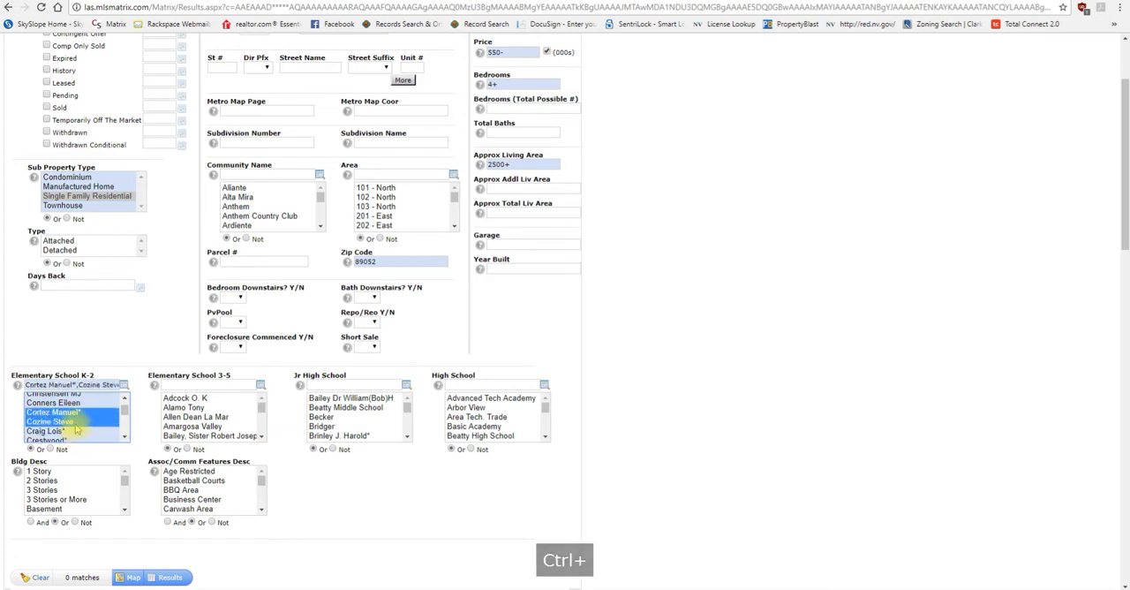
ctrl+click(76, 421)
click(77, 421)
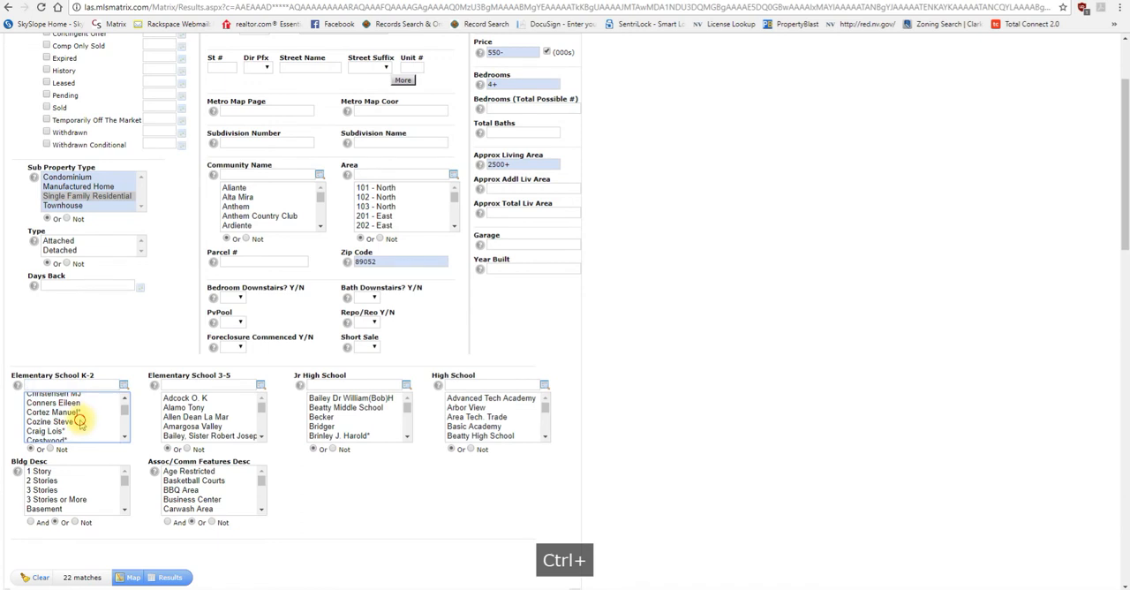
ctrl+click(78, 432)
ctrl+click(79, 432)
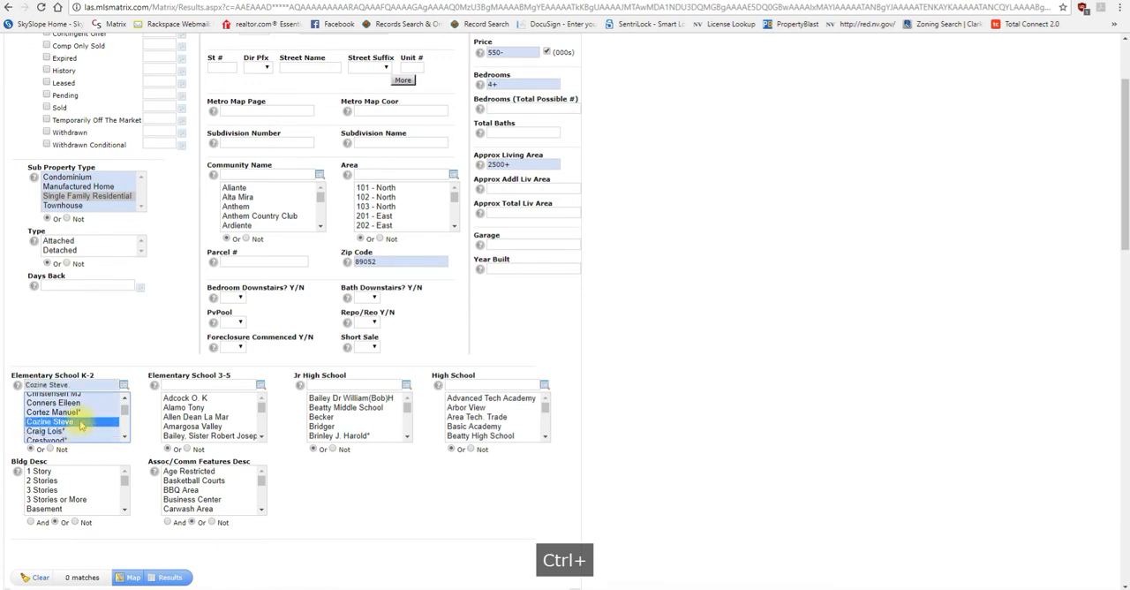
ctrl+click(80, 413)
ctrl+click(81, 404)
ctrl+click(81, 421)
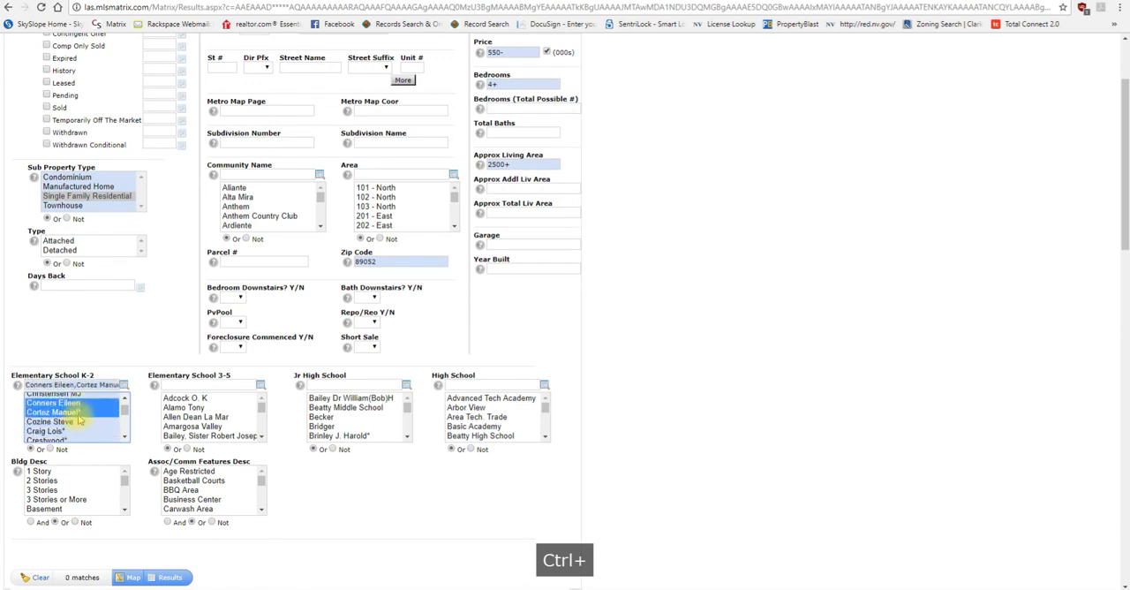
ctrl+click(80, 413)
ctrl+click(77, 404)
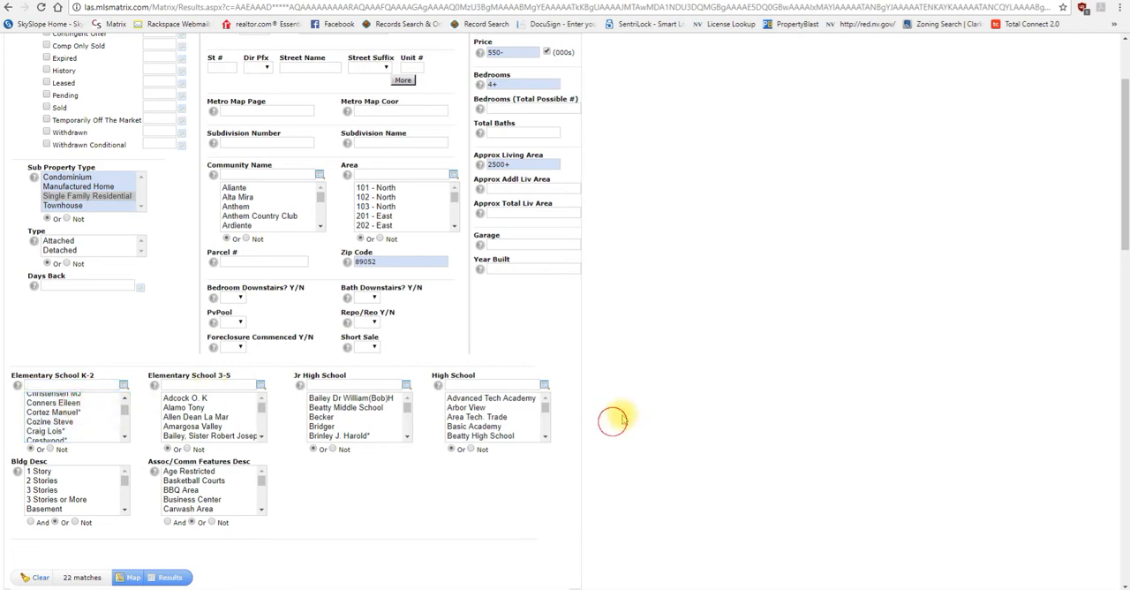
Step: Run the search to list the matching homes and display 50 results per page
click(168, 578)
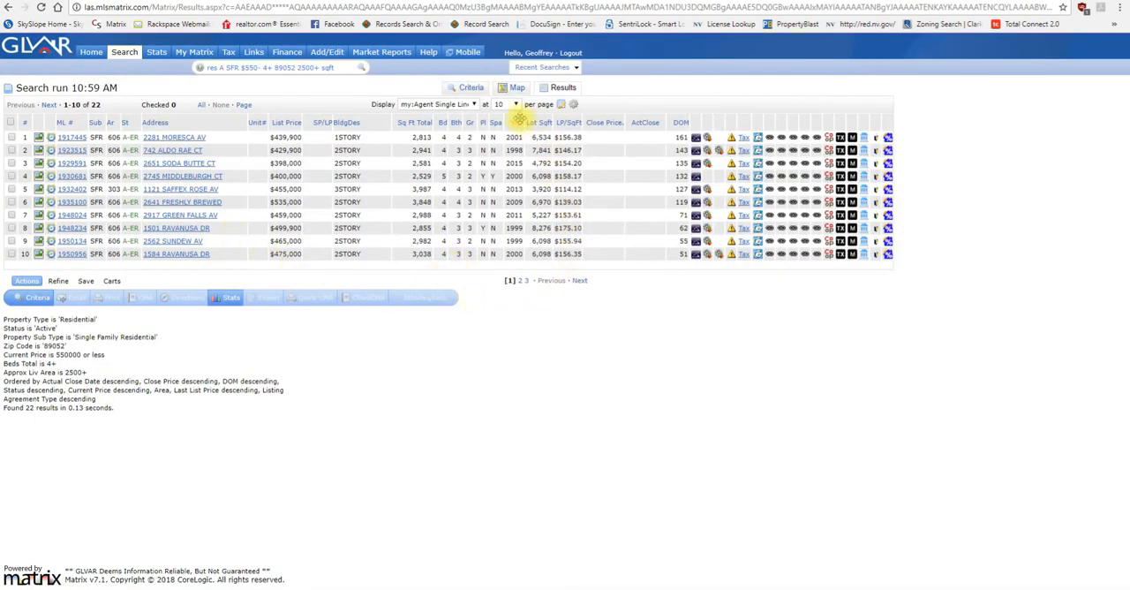
click(507, 104)
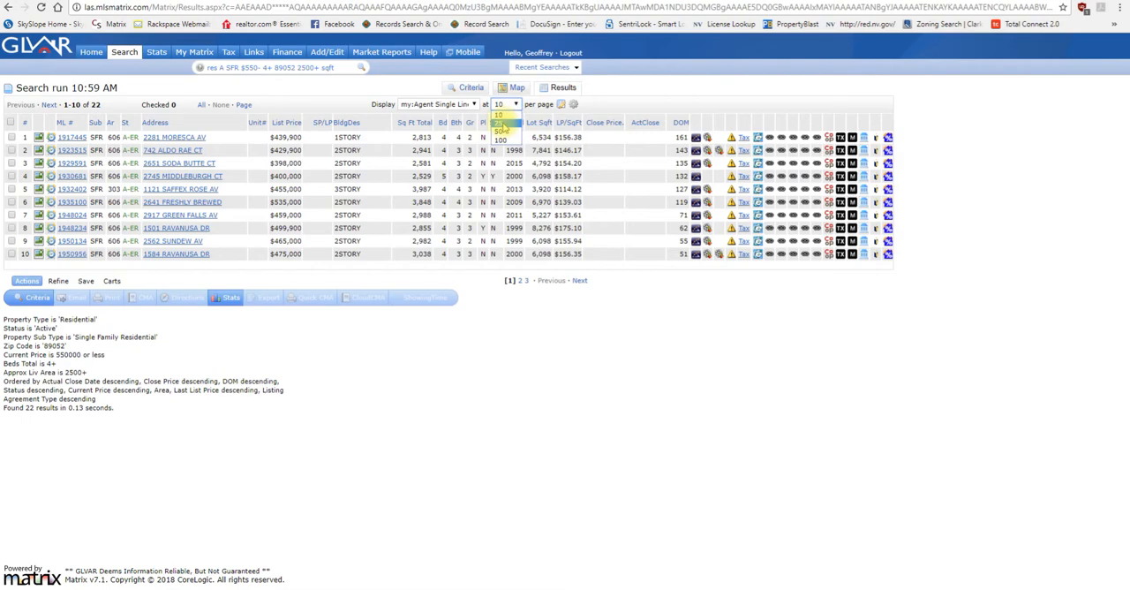
click(502, 131)
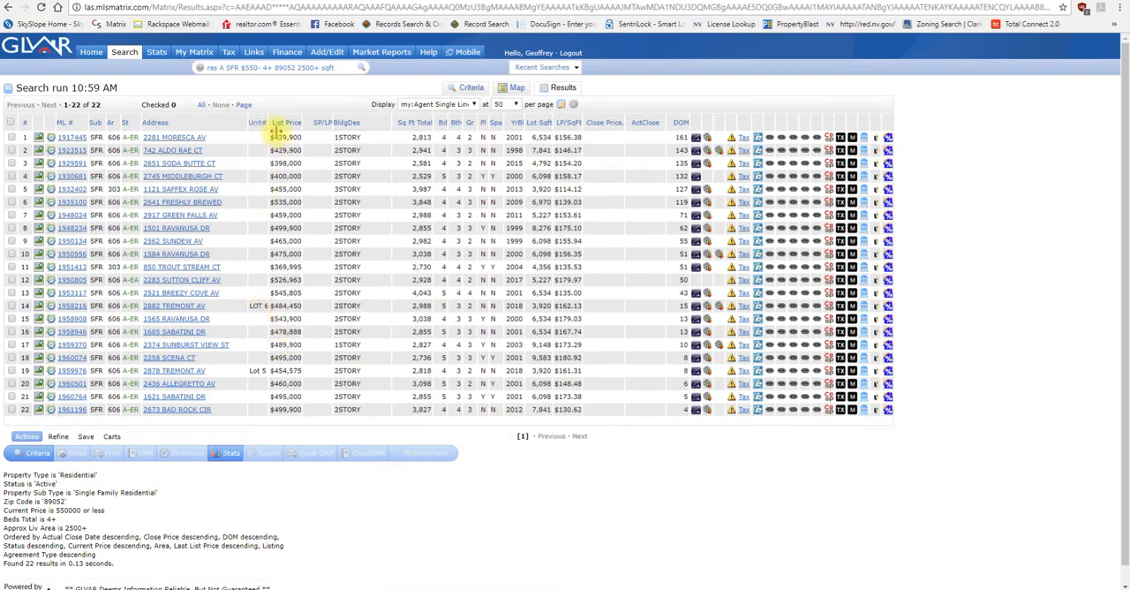
Step: Widen the Unit# column in the results and sort the listings by year built in ascending order
drag(270, 126, 282, 125)
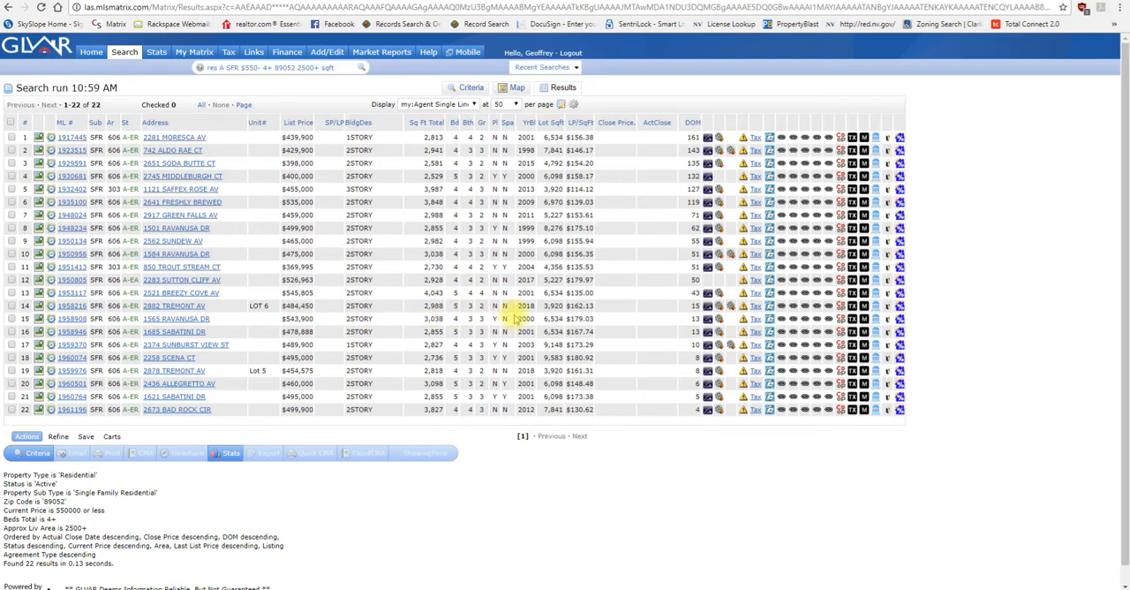
click(528, 124)
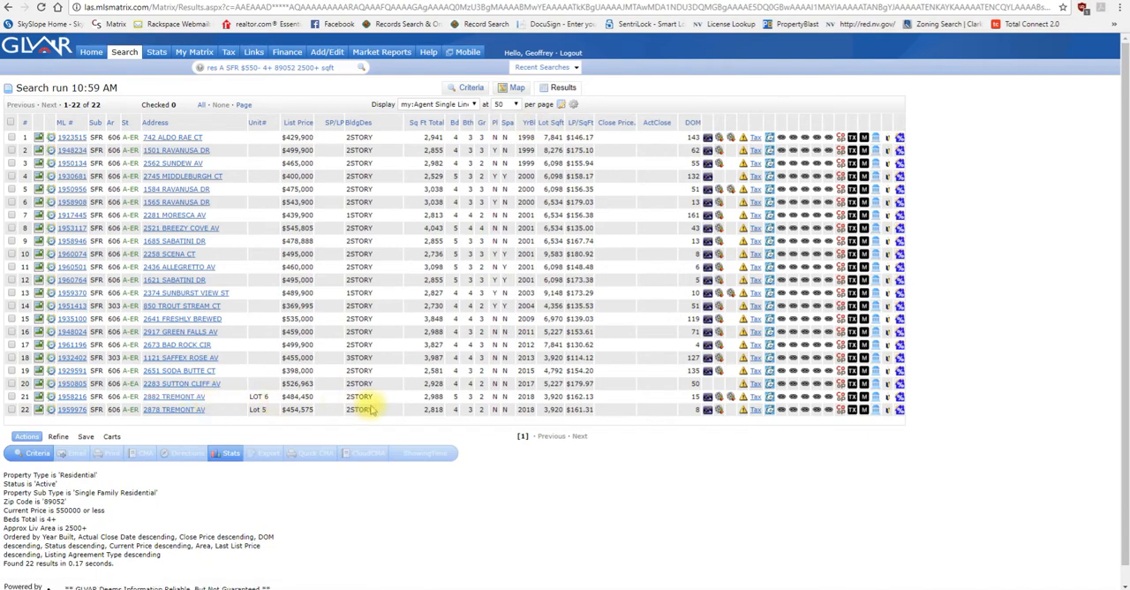
right_click(524, 425)
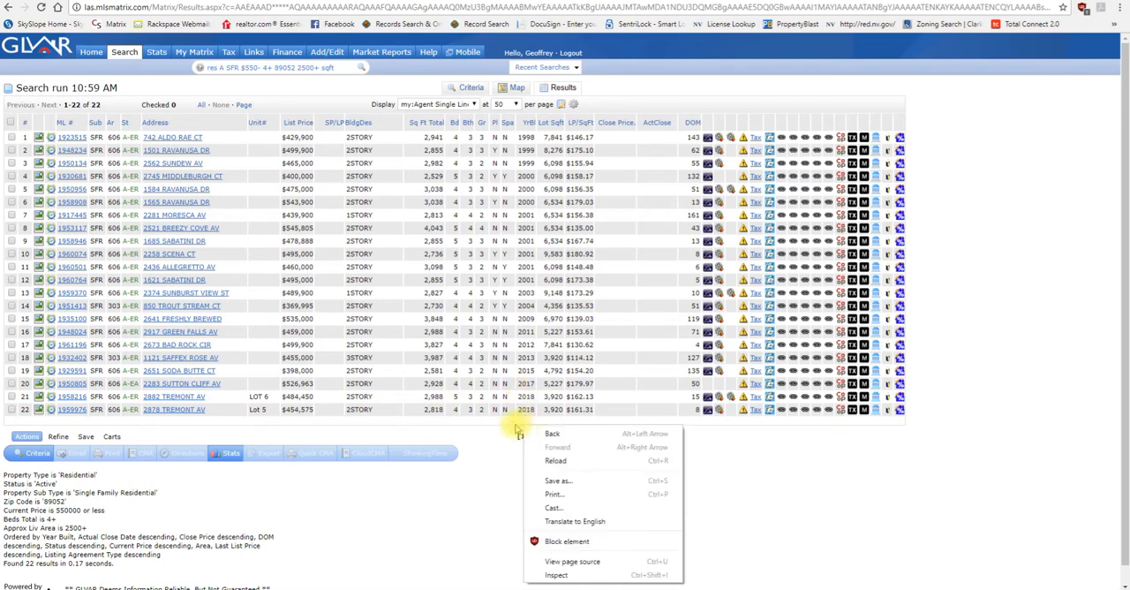
click(504, 427)
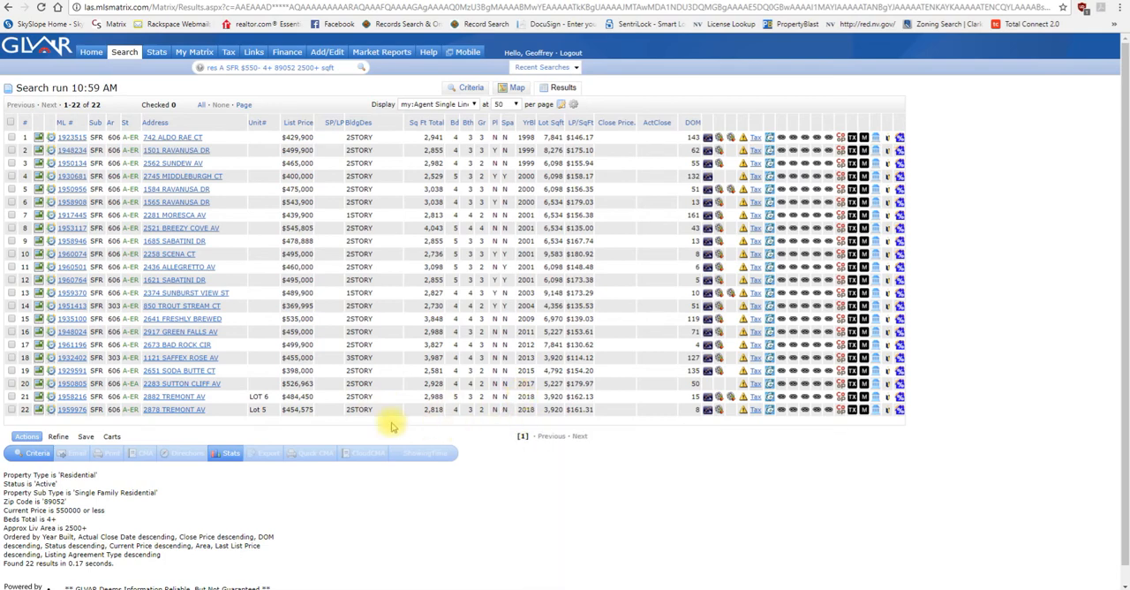
Step: Open the full report of the last listing in the sorted results and examine its builder information
click(63, 412)
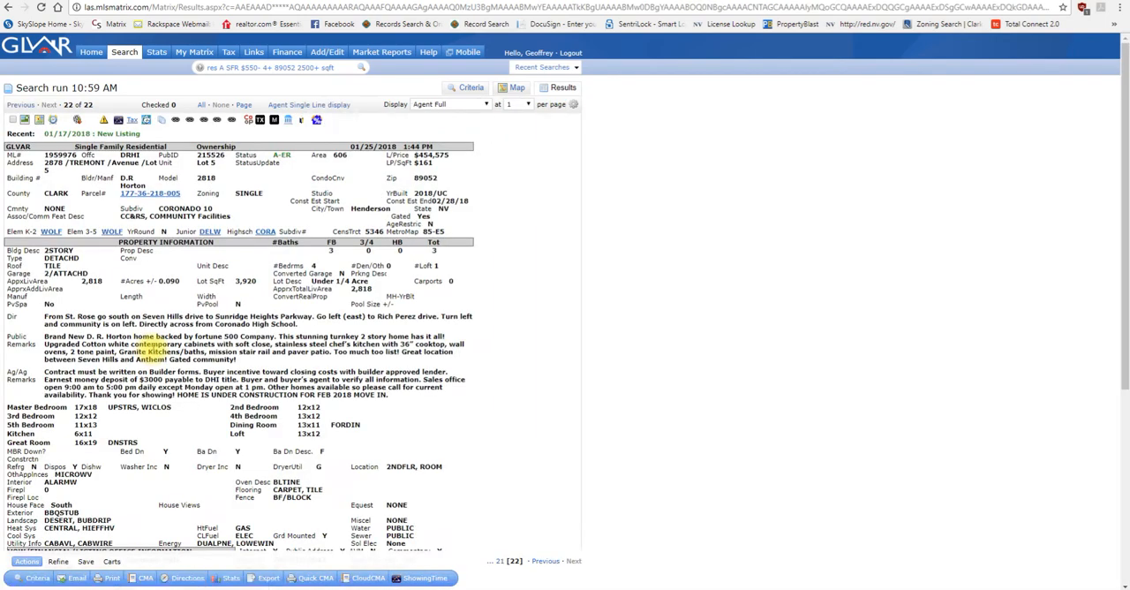
scroll(149, 347, down, 3)
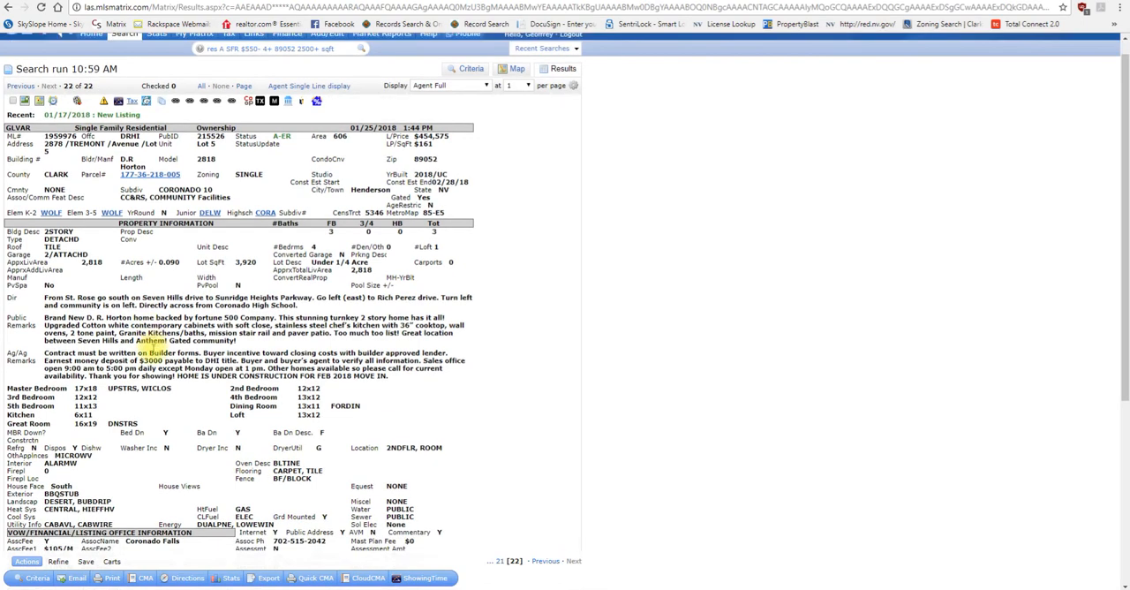
scroll(281, 400, up, 3)
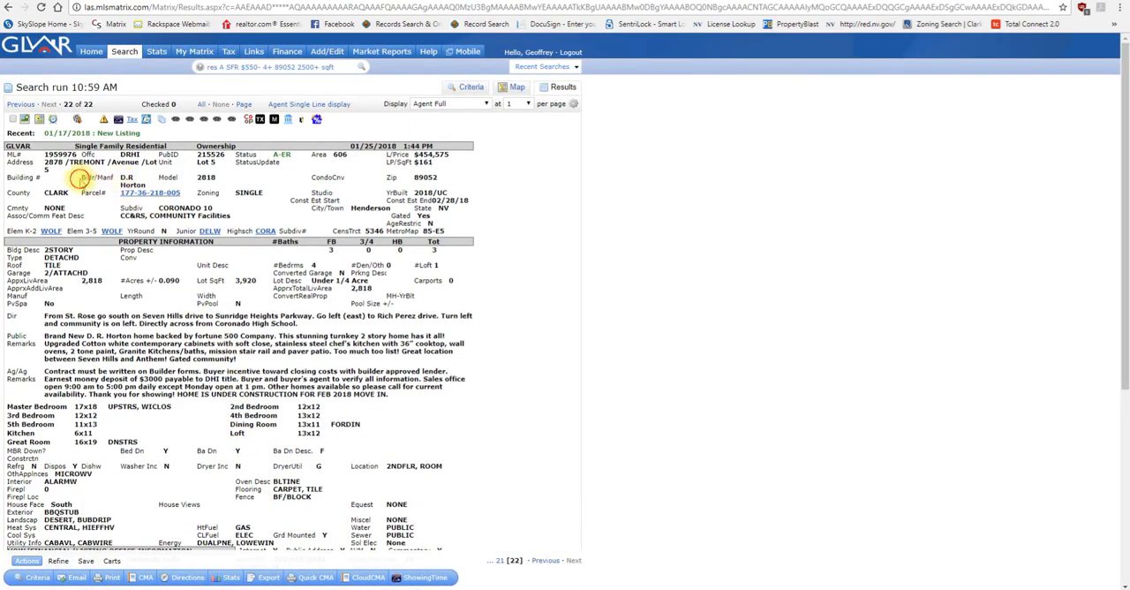
drag(82, 176, 145, 181)
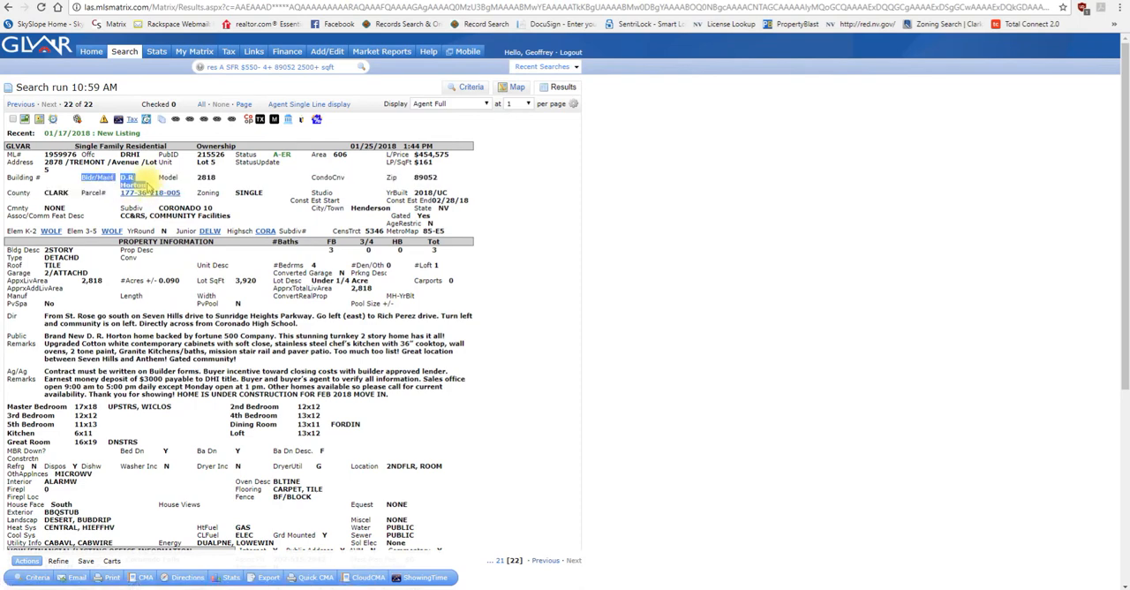
click(159, 296)
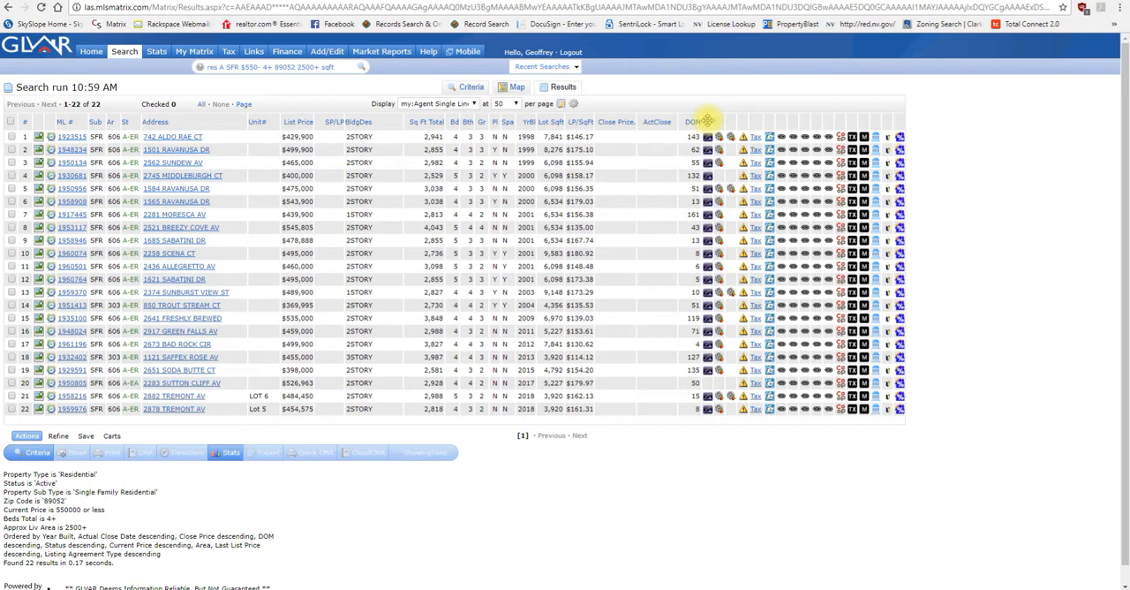
Step: Insert a House Faces column into the results, next to the icon column that follows DOM
click(708, 122)
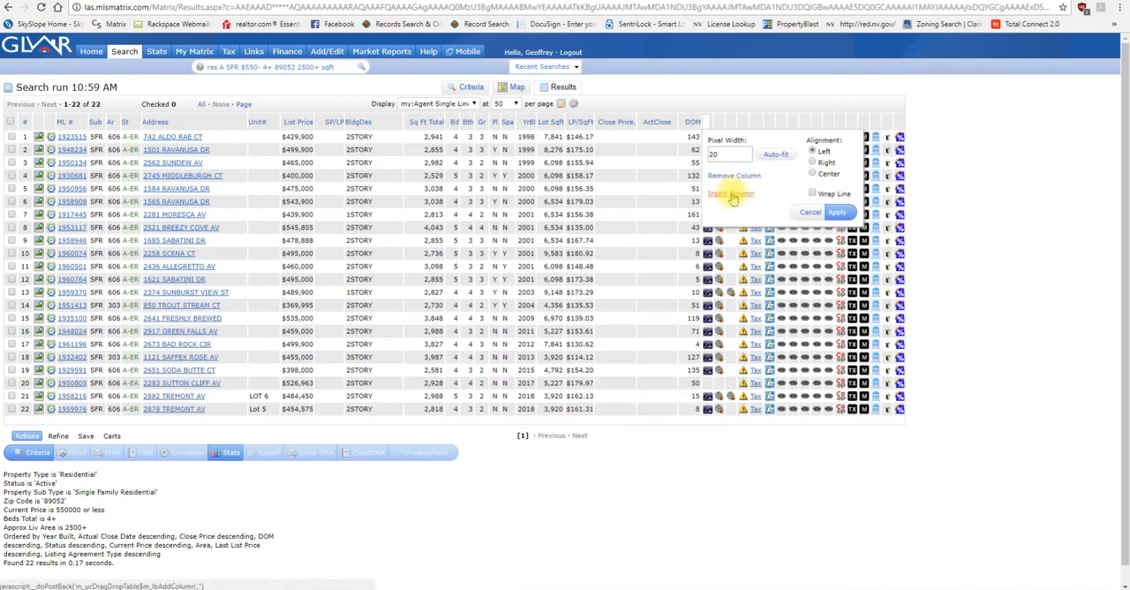
click(731, 196)
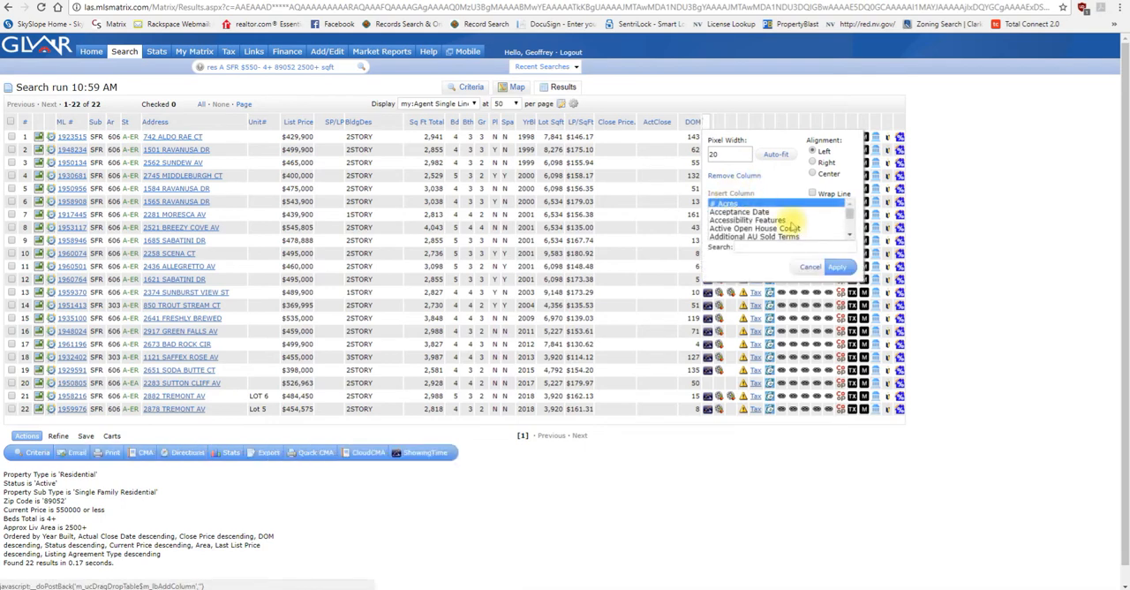
drag(849, 211, 849, 221)
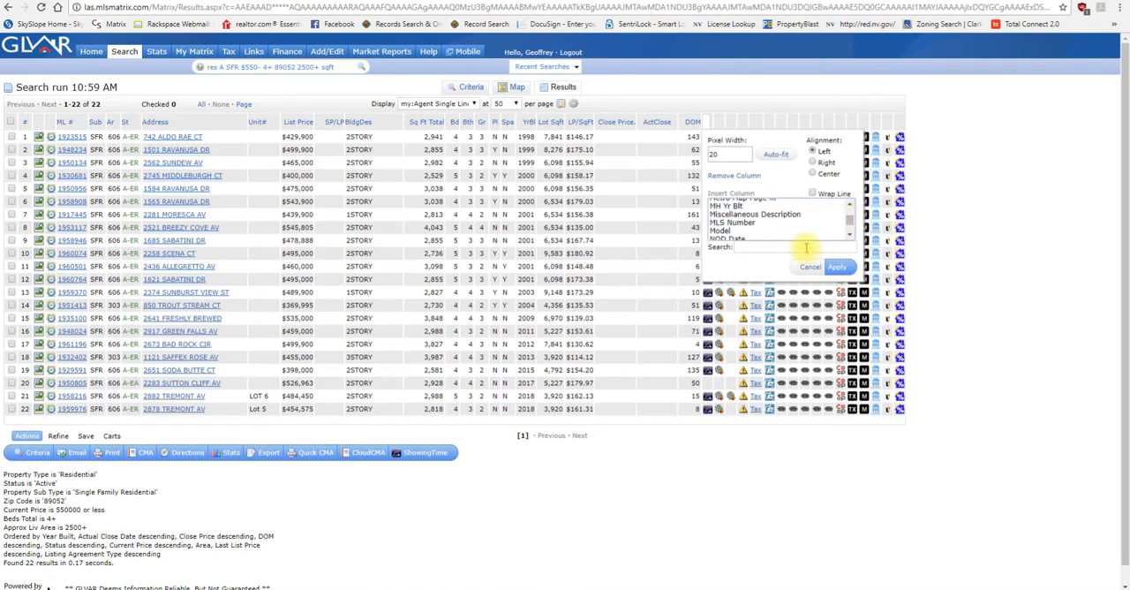
scroll(803, 232, up, 5)
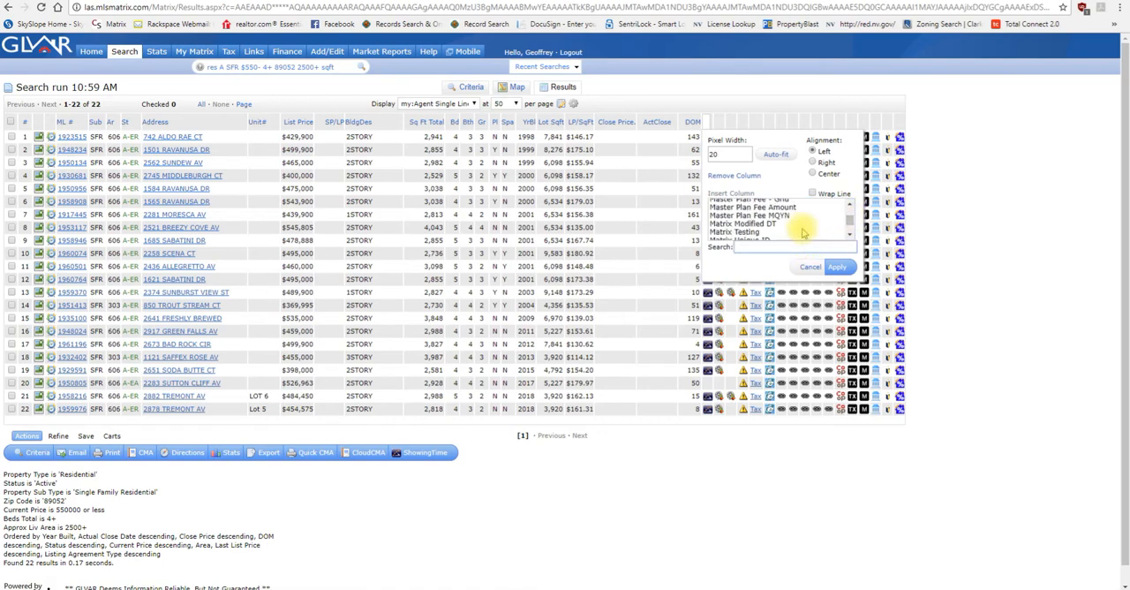
scroll(804, 232, up, 1)
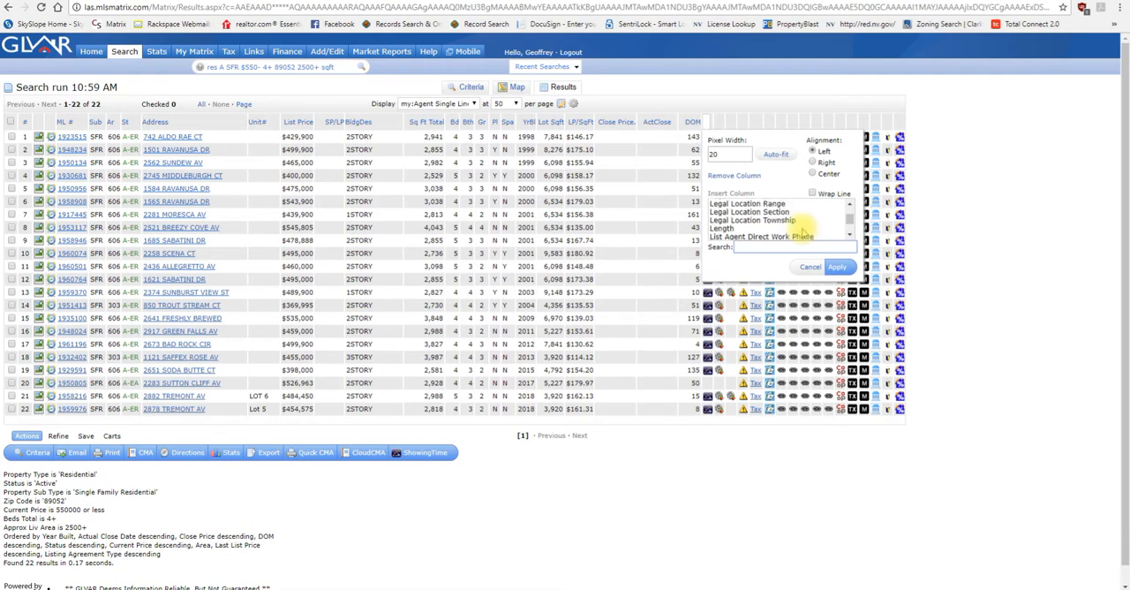
scroll(803, 232, up, 4)
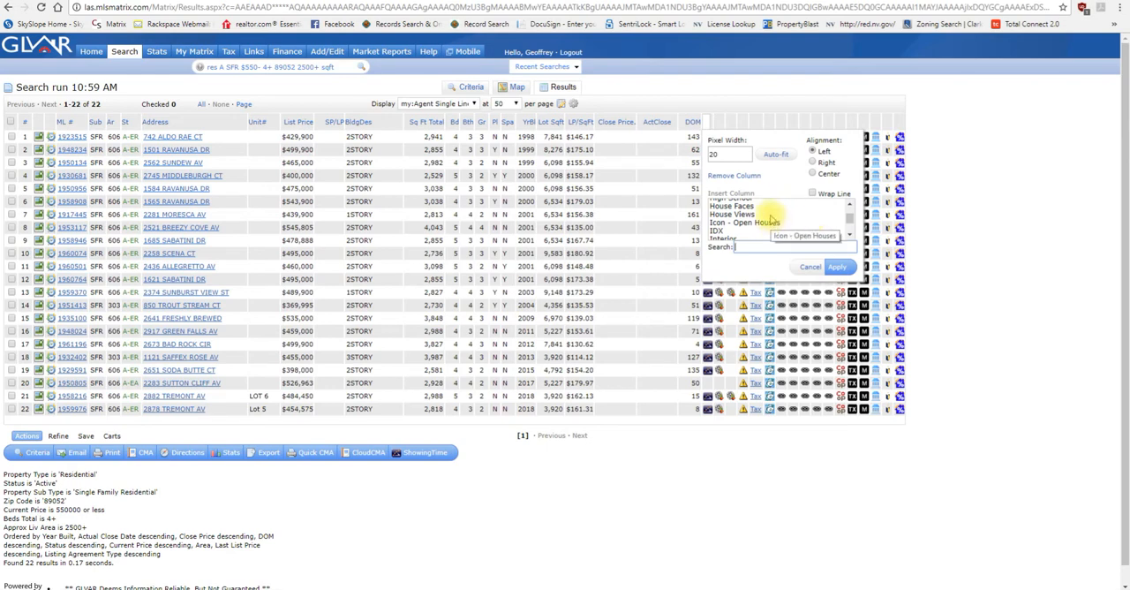
click(769, 205)
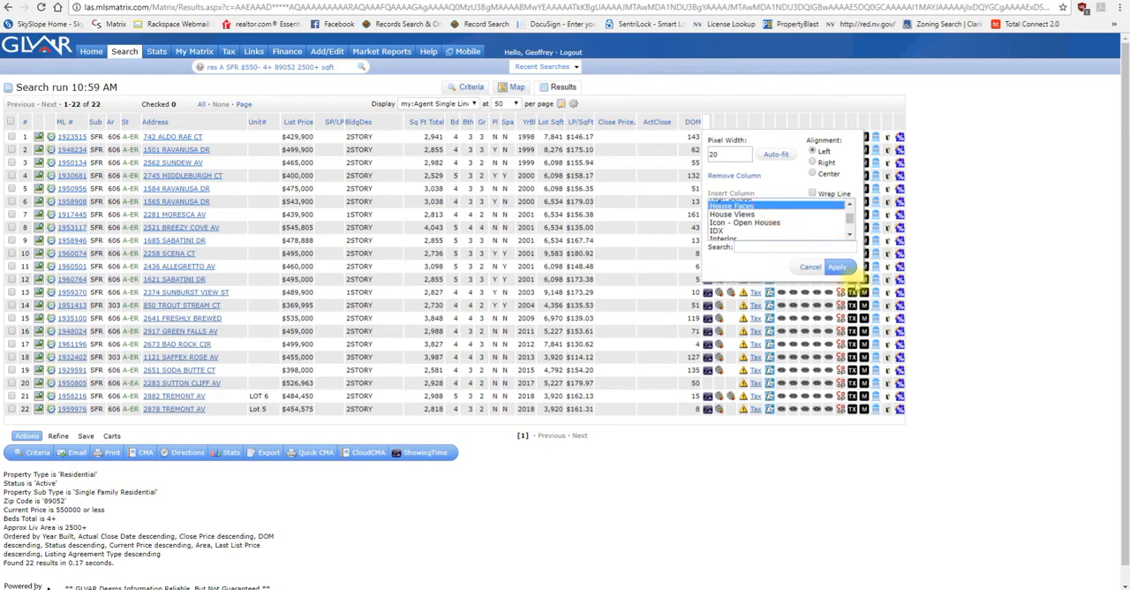
click(837, 267)
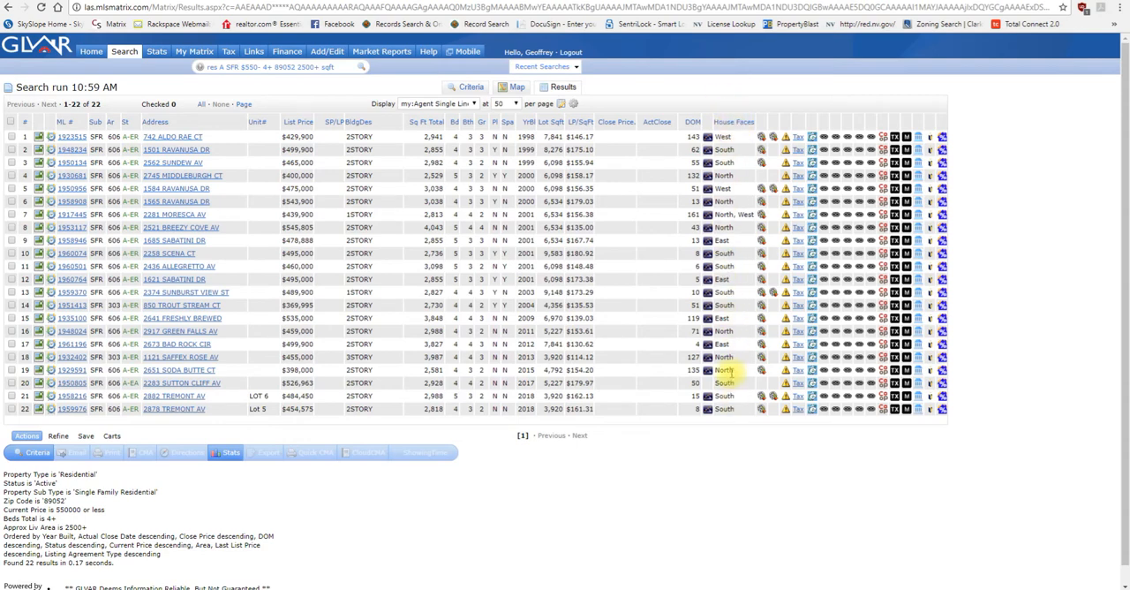
Step: Remove the unlabeled icon column directly after House Faces and check the display's column customization options
click(756, 121)
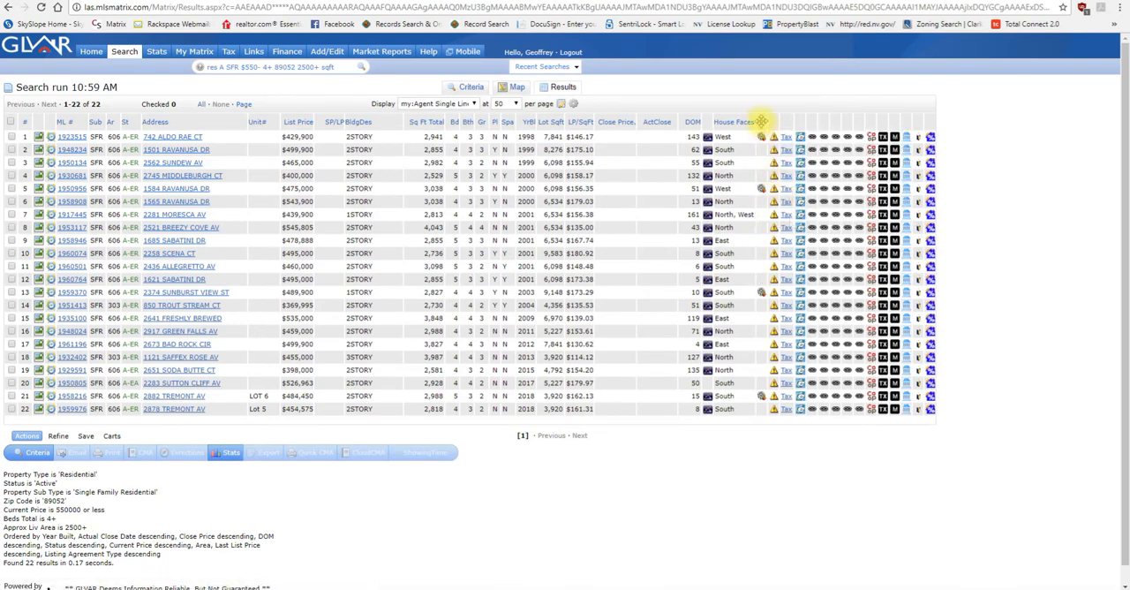
click(572, 106)
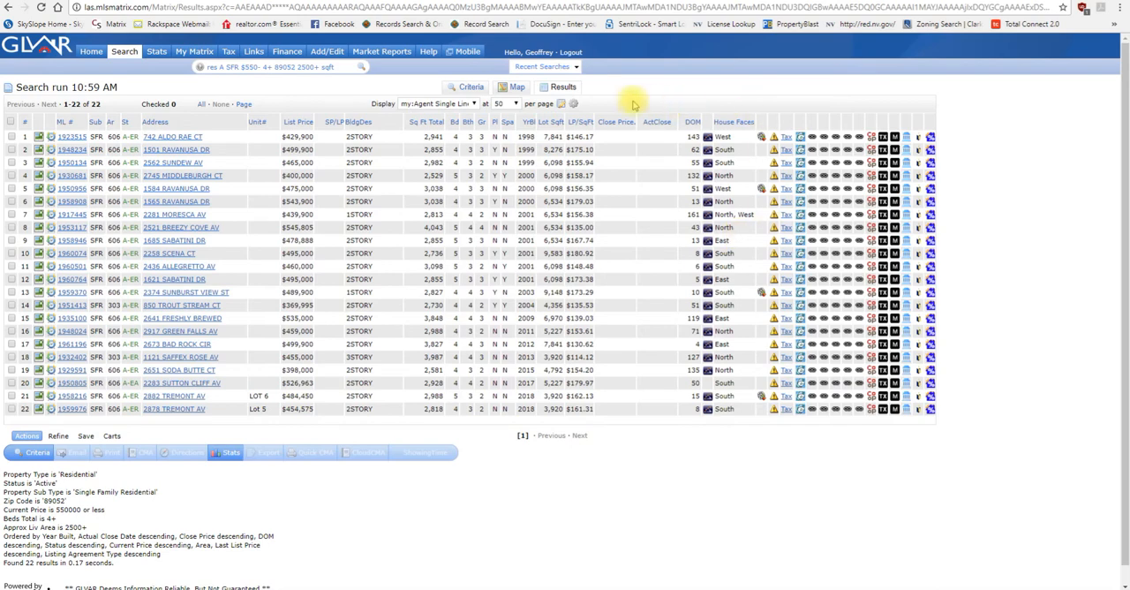
click(574, 104)
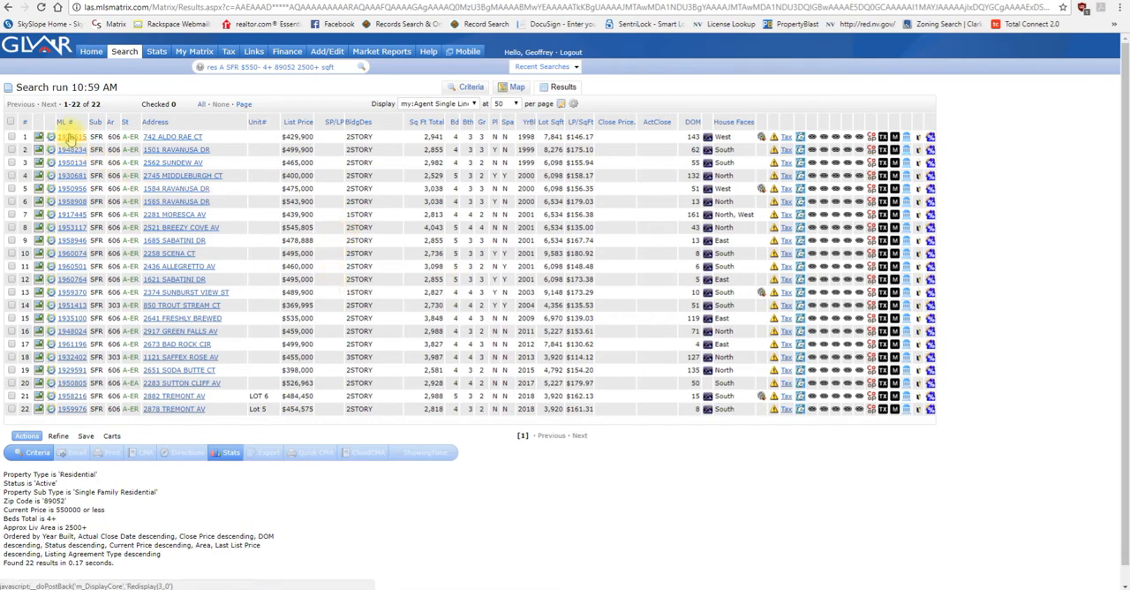
Step: Sort the results in ascending order by list price, total square footage and private pool, one after another
click(297, 121)
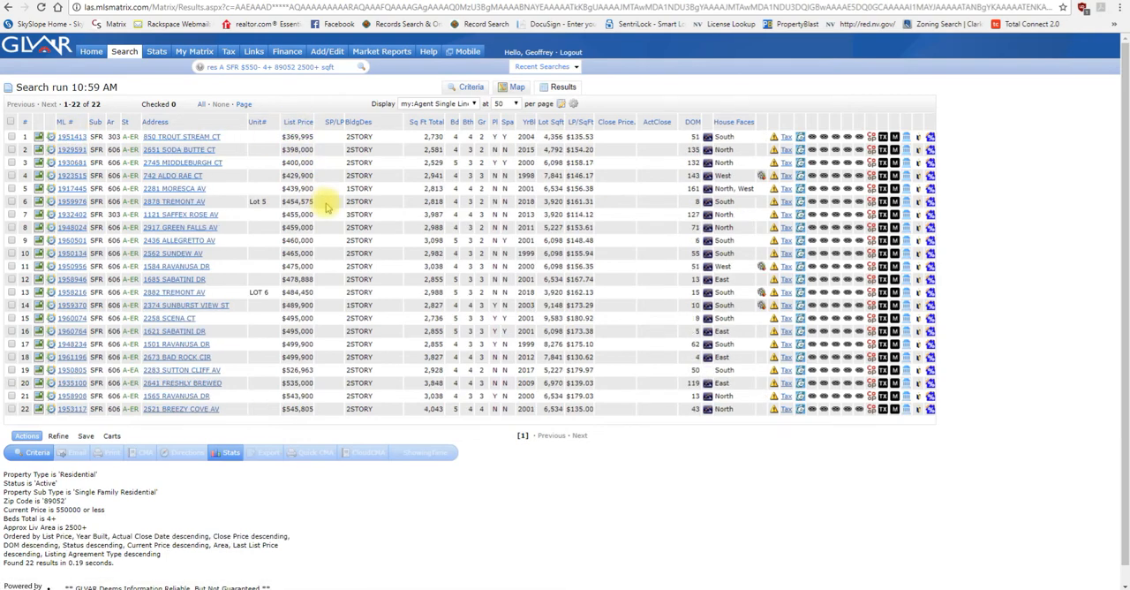
click(426, 121)
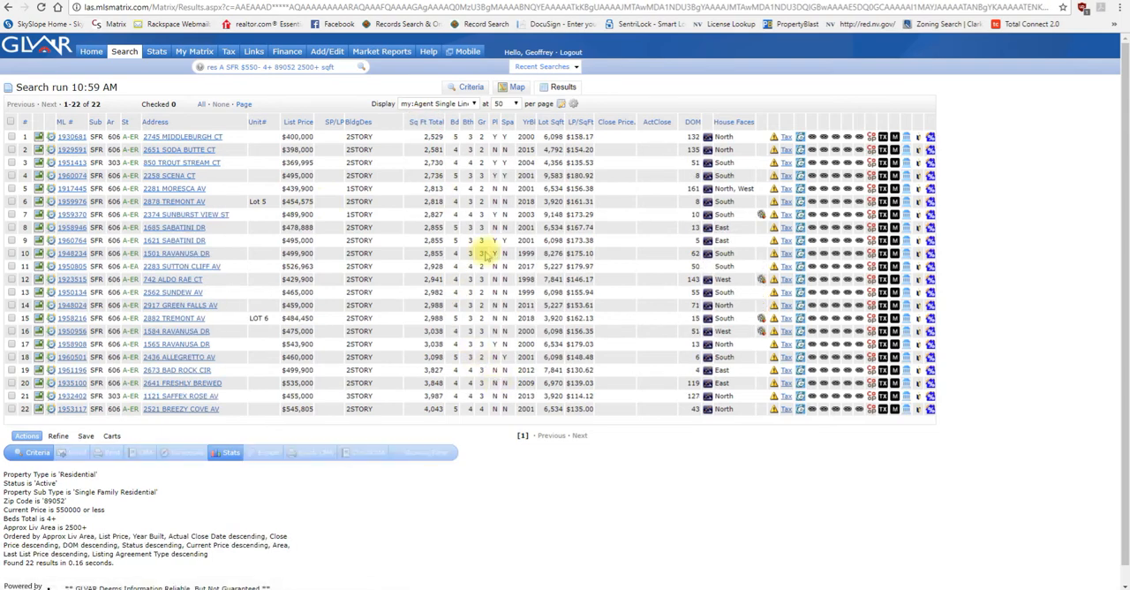
click(496, 122)
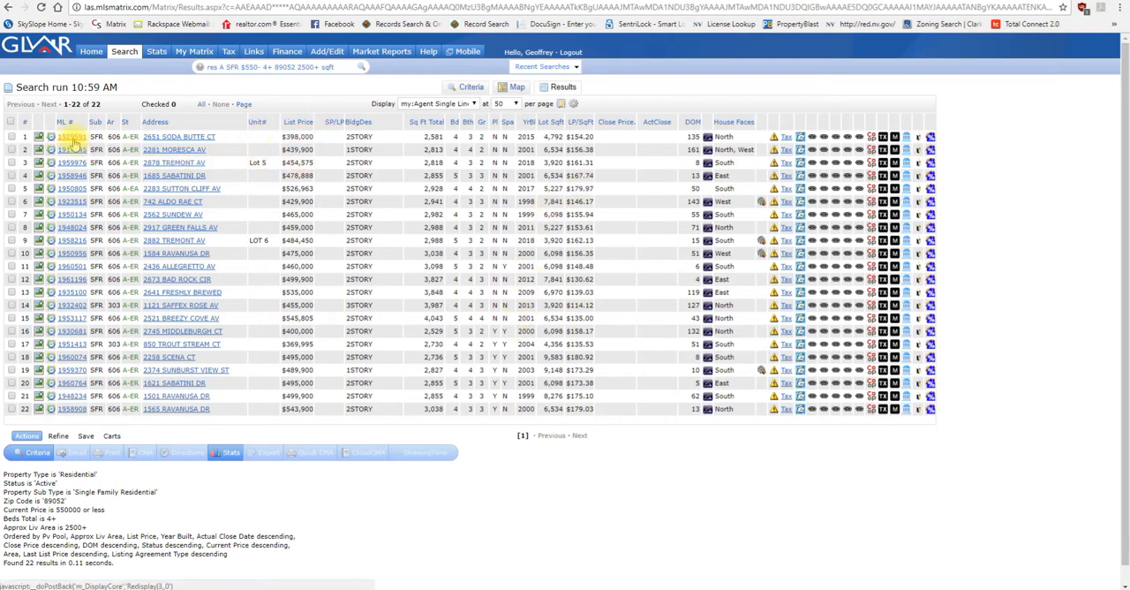
click(170, 140)
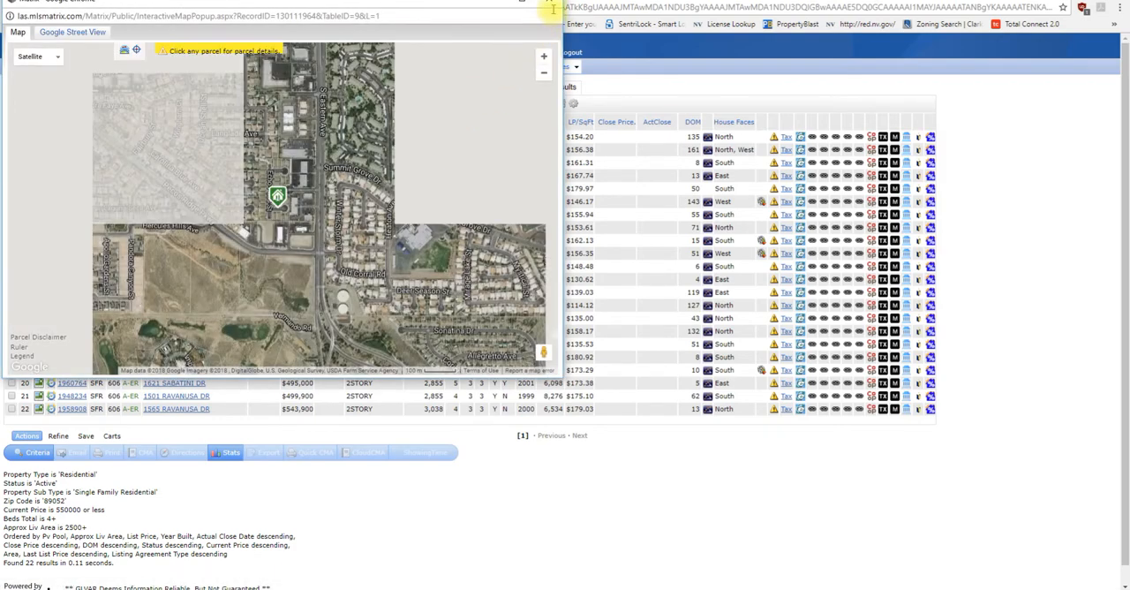
click(549, 5)
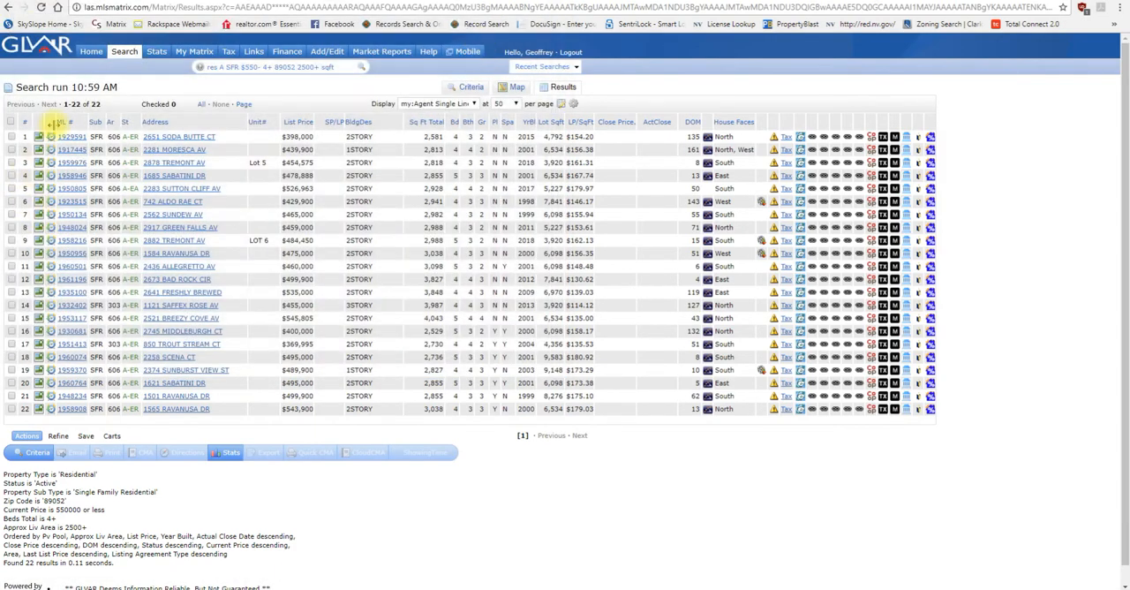
click(68, 138)
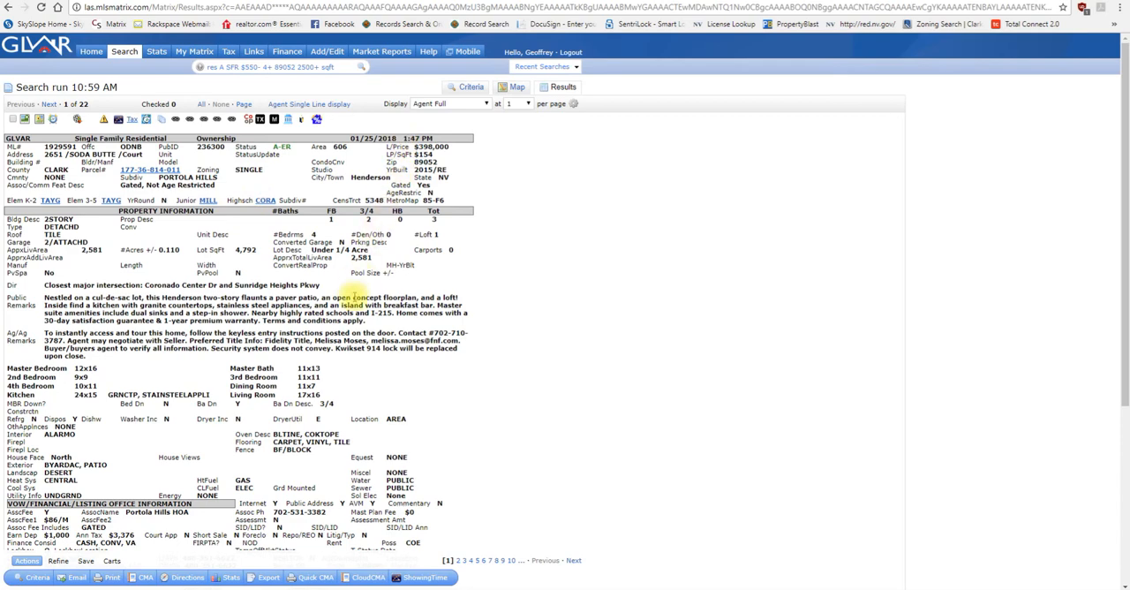
scroll(353, 300, down, 5)
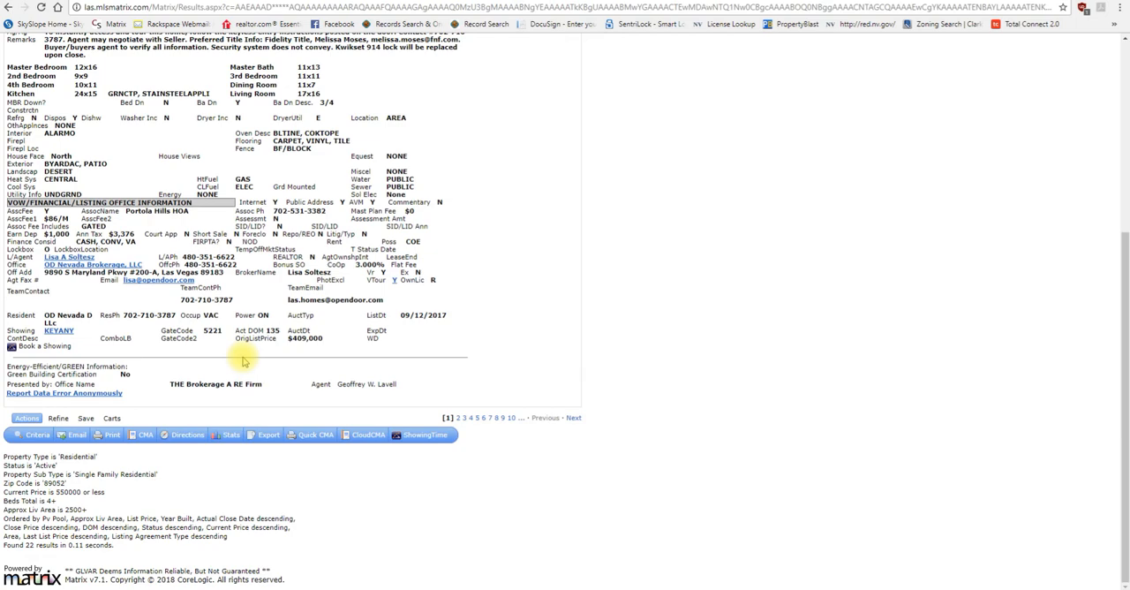
scroll(243, 360, up, 3)
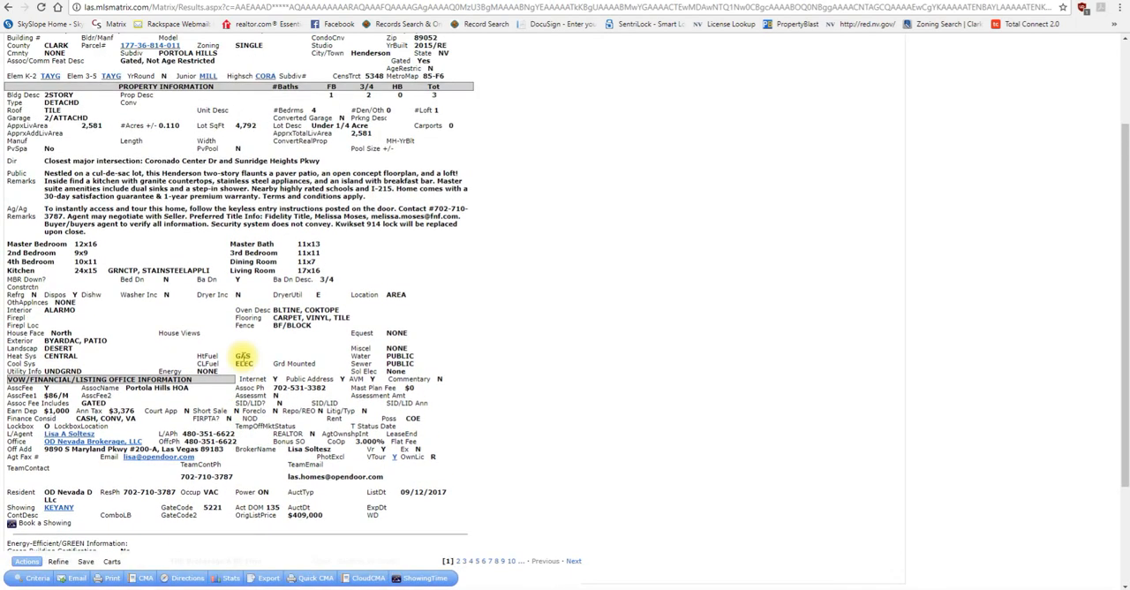
scroll(243, 360, up, 1)
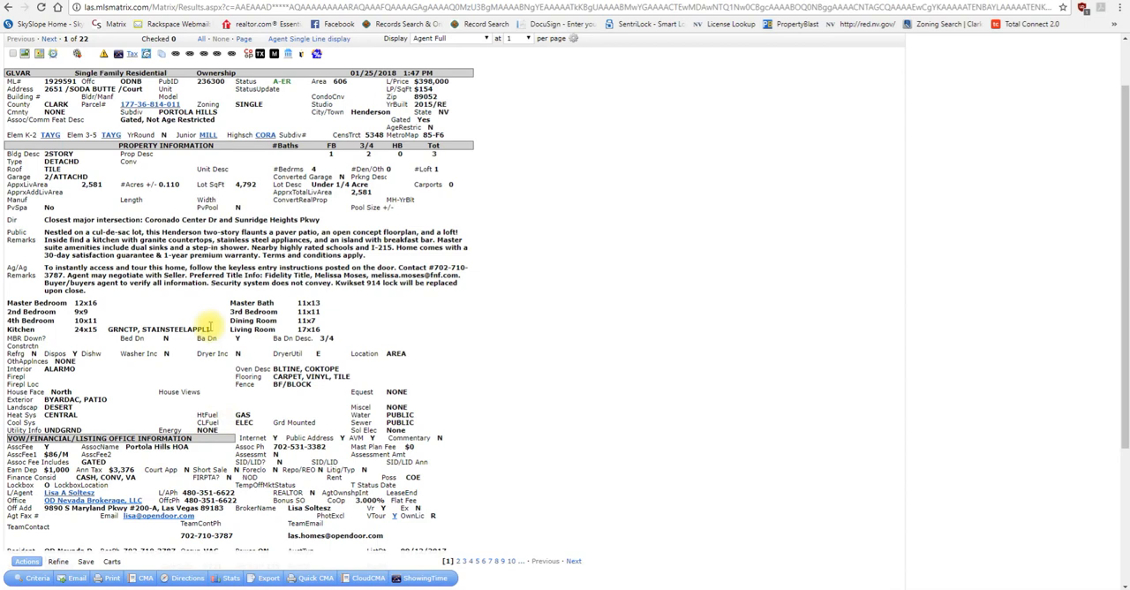
scroll(210, 326, down, 2)
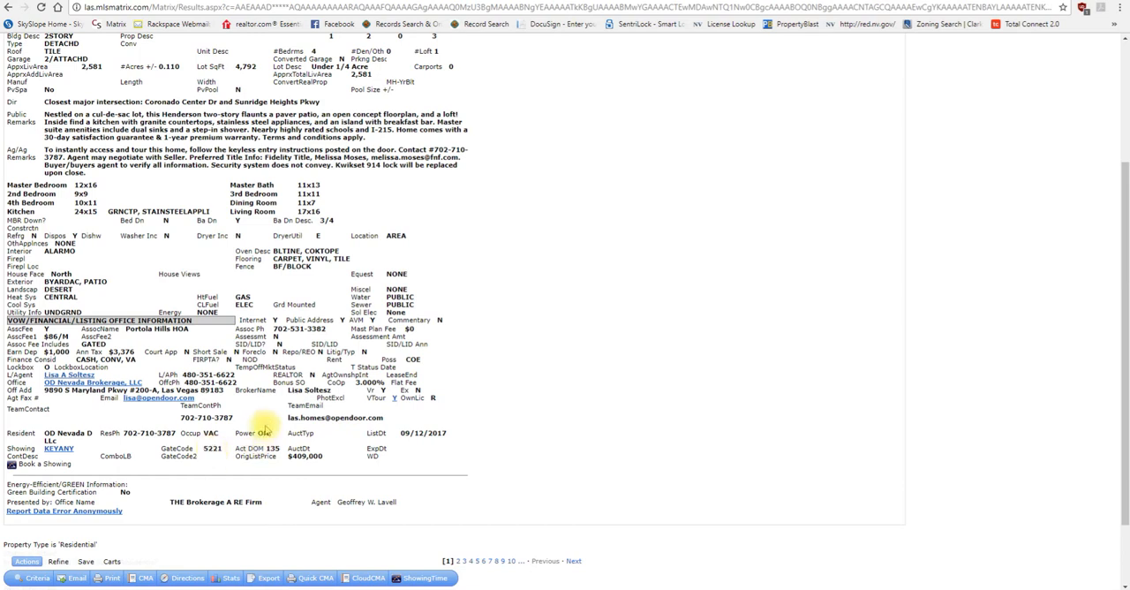
scroll(265, 430, up, 3)
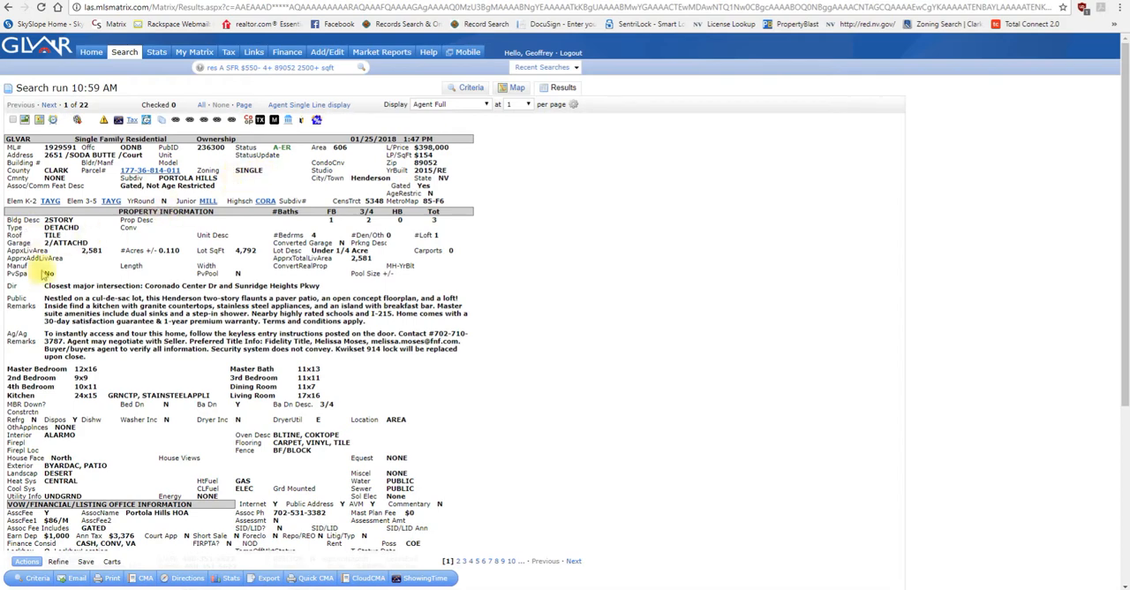
Step: Highlight the agent-to-agent remarks, the association fee lines and the Assoc Fee Includes field in the report
scroll(40, 295, down, 3)
drag(17, 217, 97, 238)
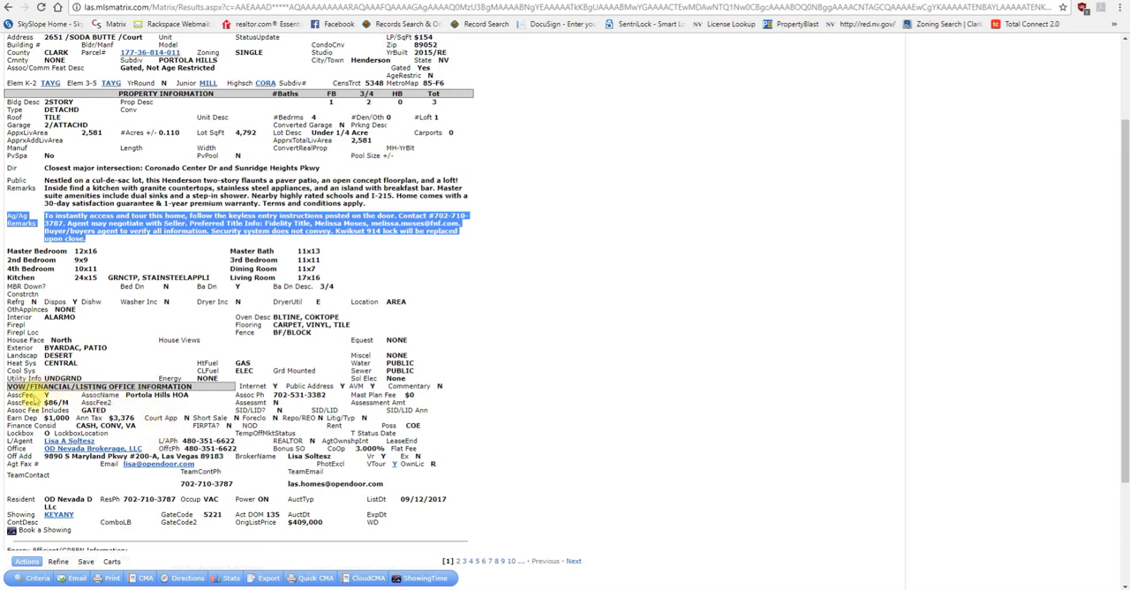
drag(10, 393, 410, 398)
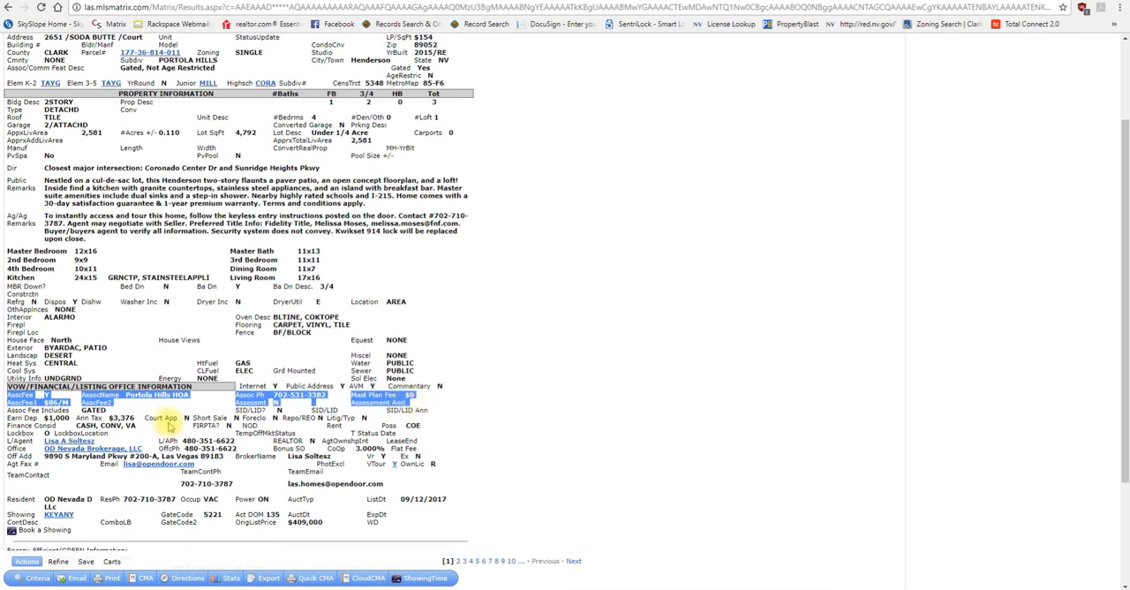
click(85, 413)
triple_click(35, 409)
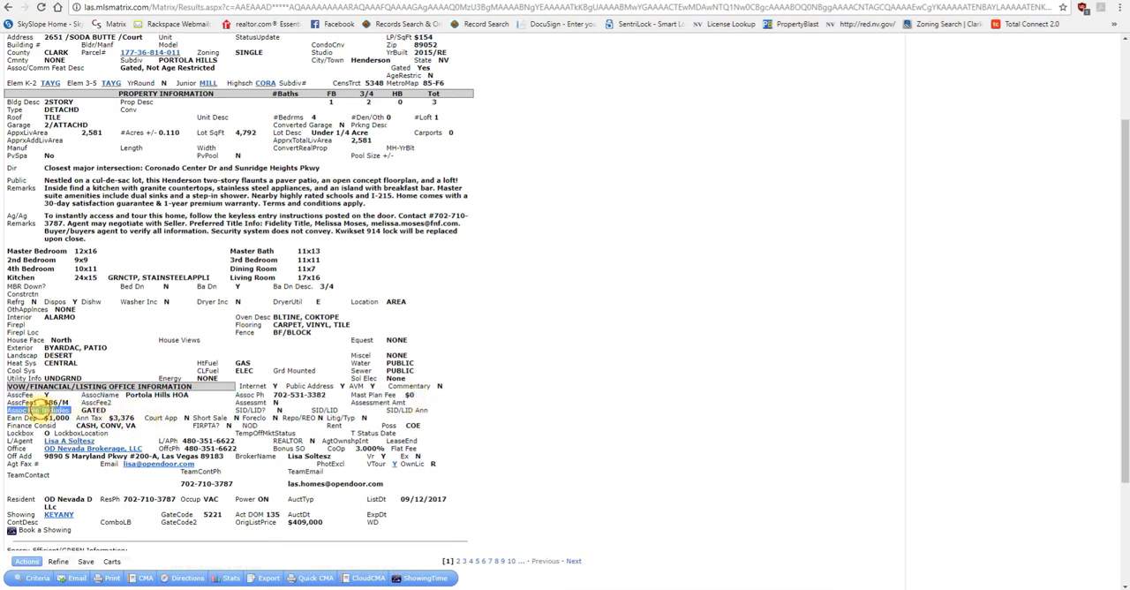
click(91, 410)
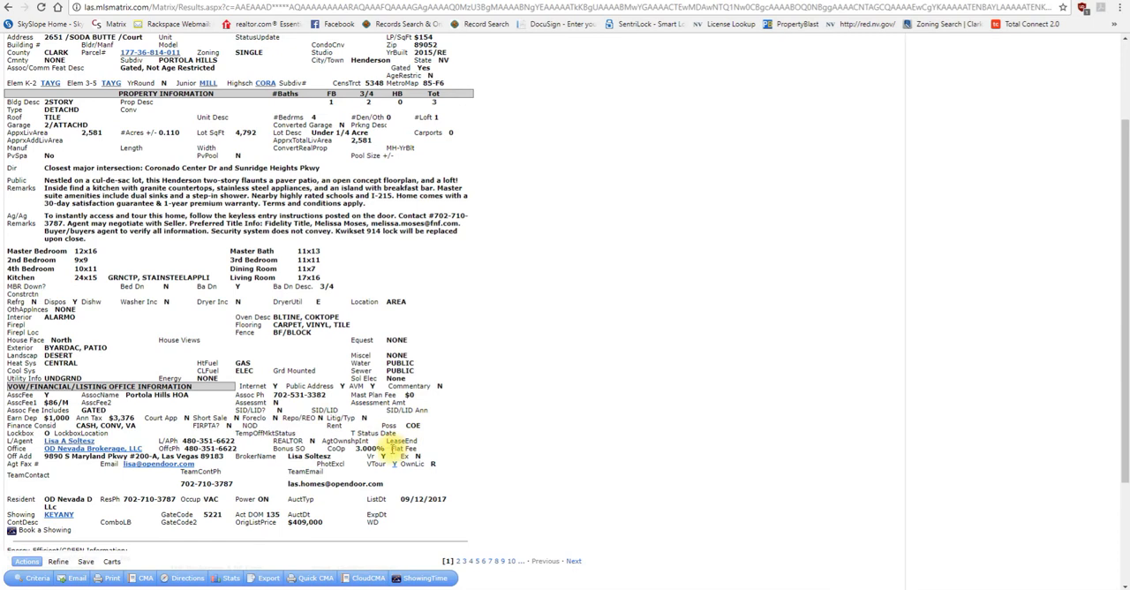
Step: Highlight the CoOp commission in the listing office information and return to the start of the report
scroll(377, 448, down, 2)
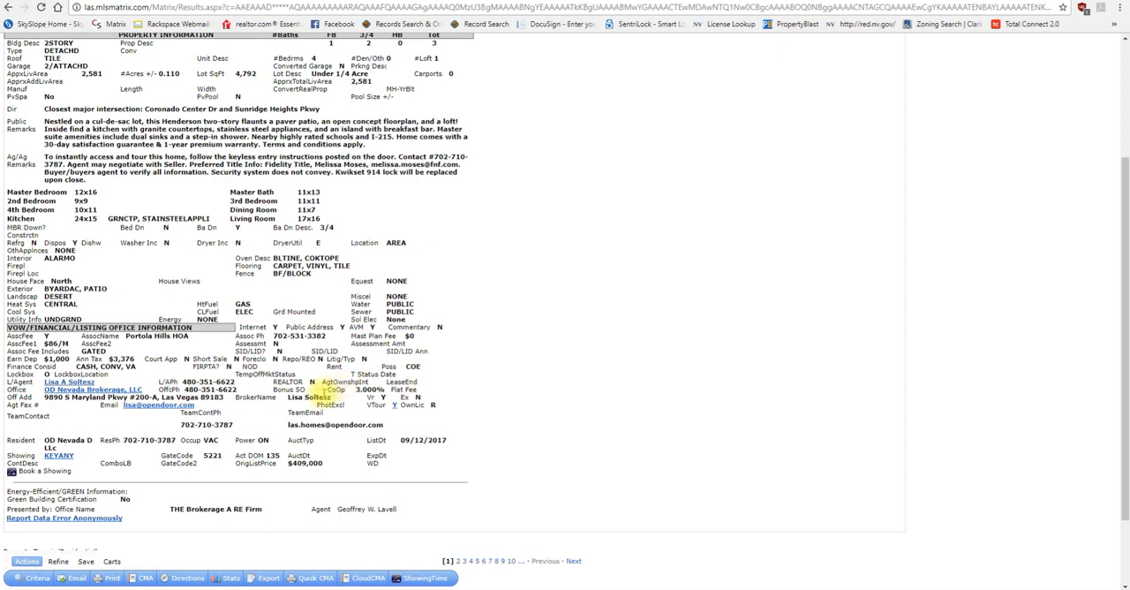
drag(315, 395, 384, 385)
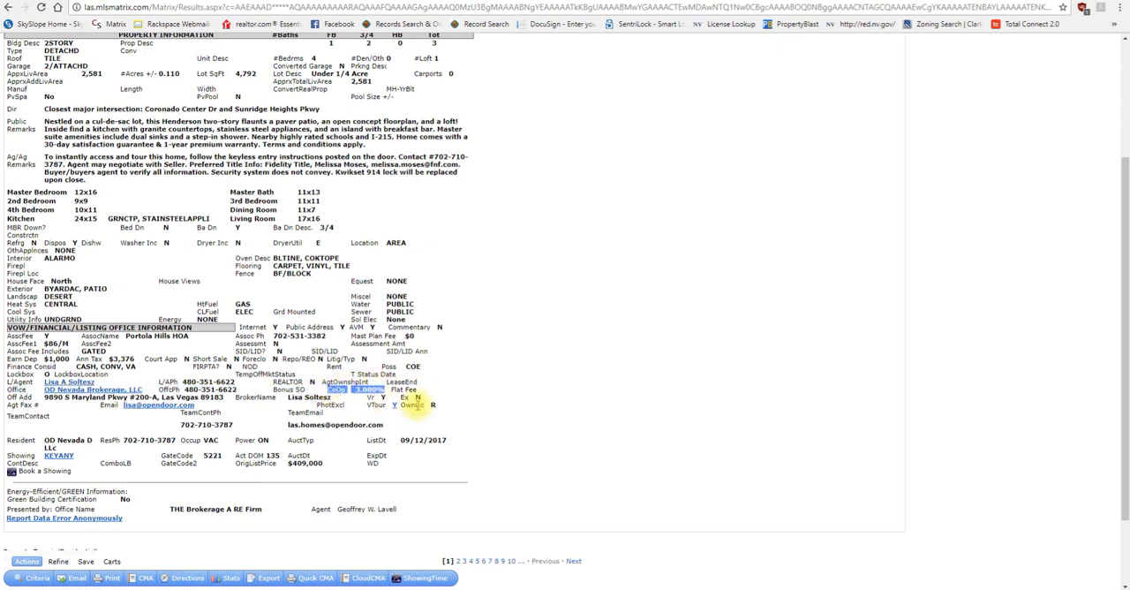
click(496, 402)
scroll(495, 399, up, 2)
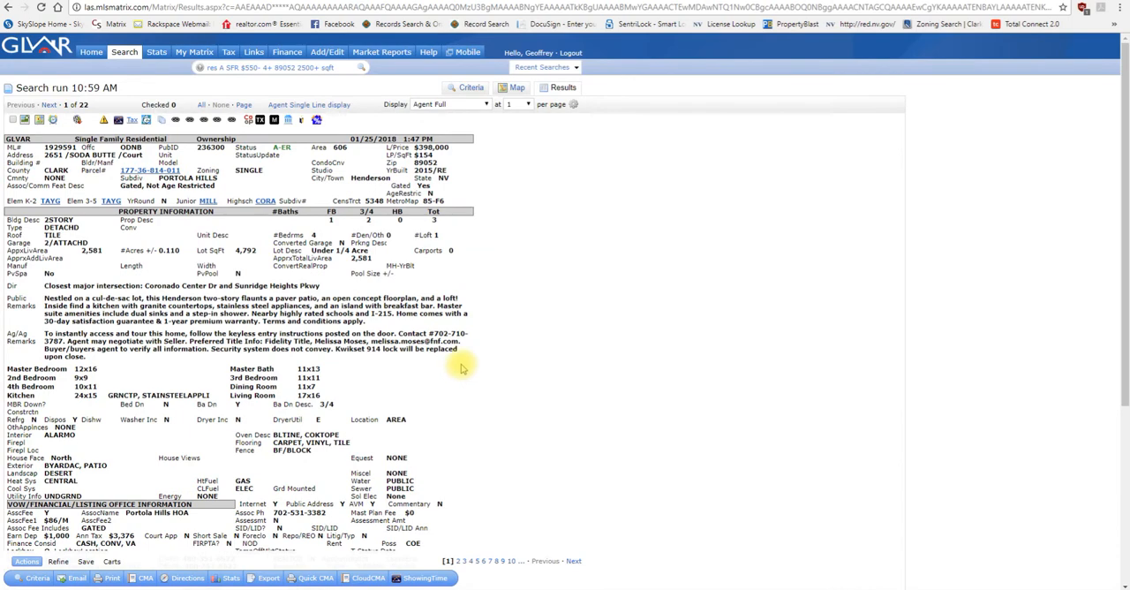
click(49, 105)
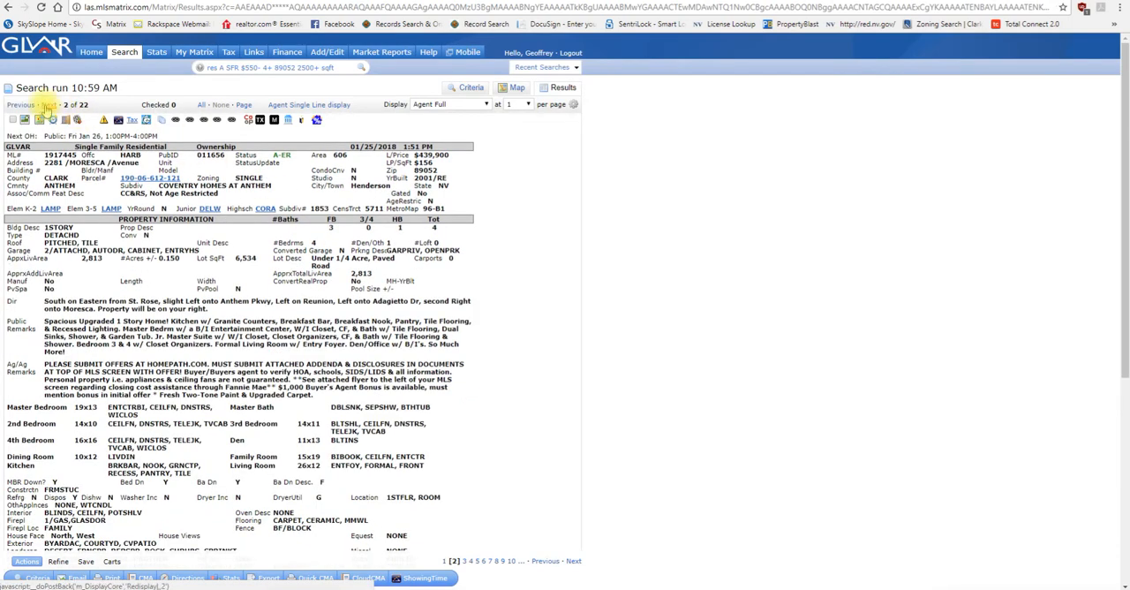
click(47, 105)
click(47, 105)
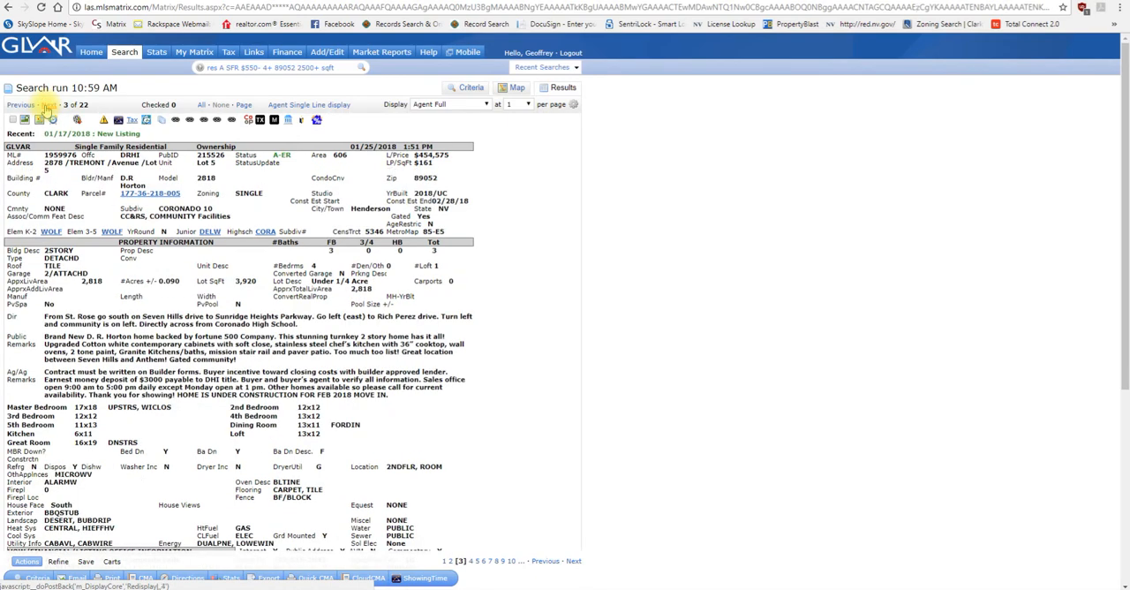
click(47, 105)
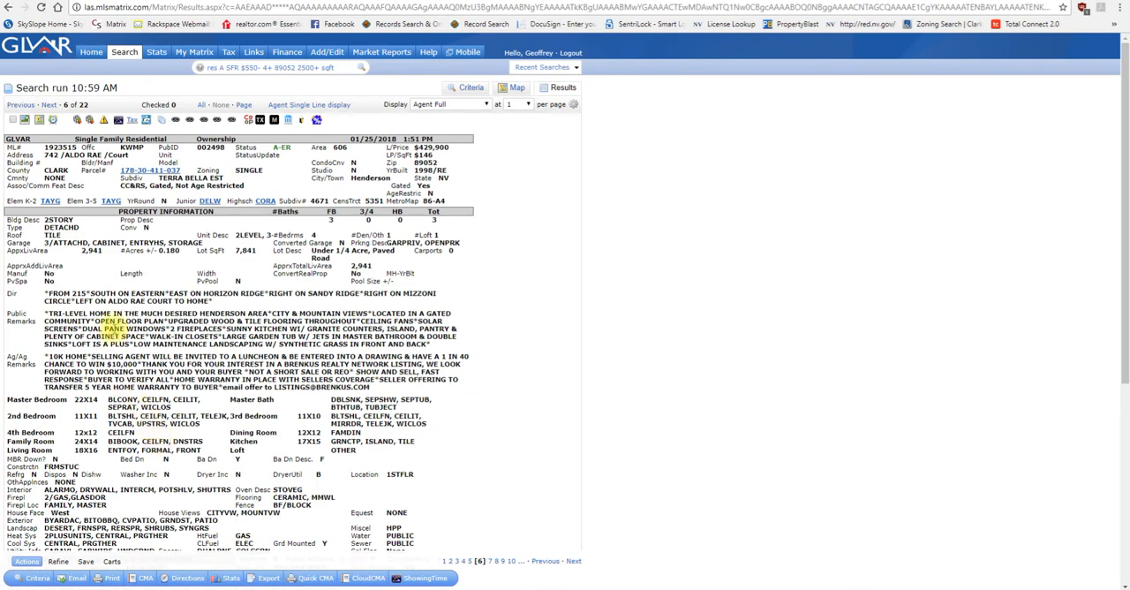
click(25, 123)
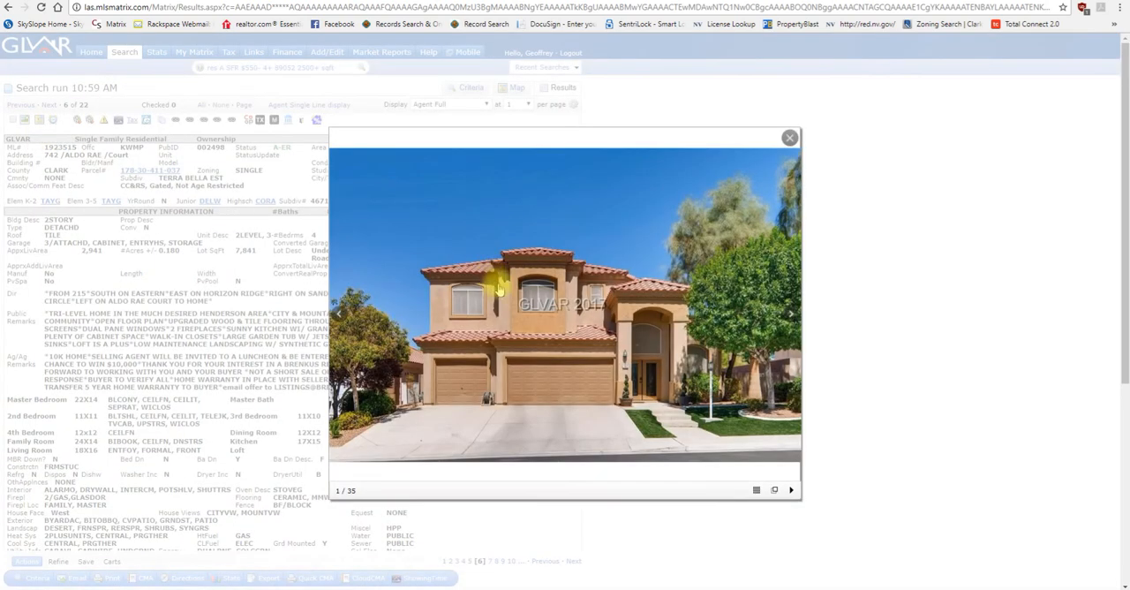
click(784, 314)
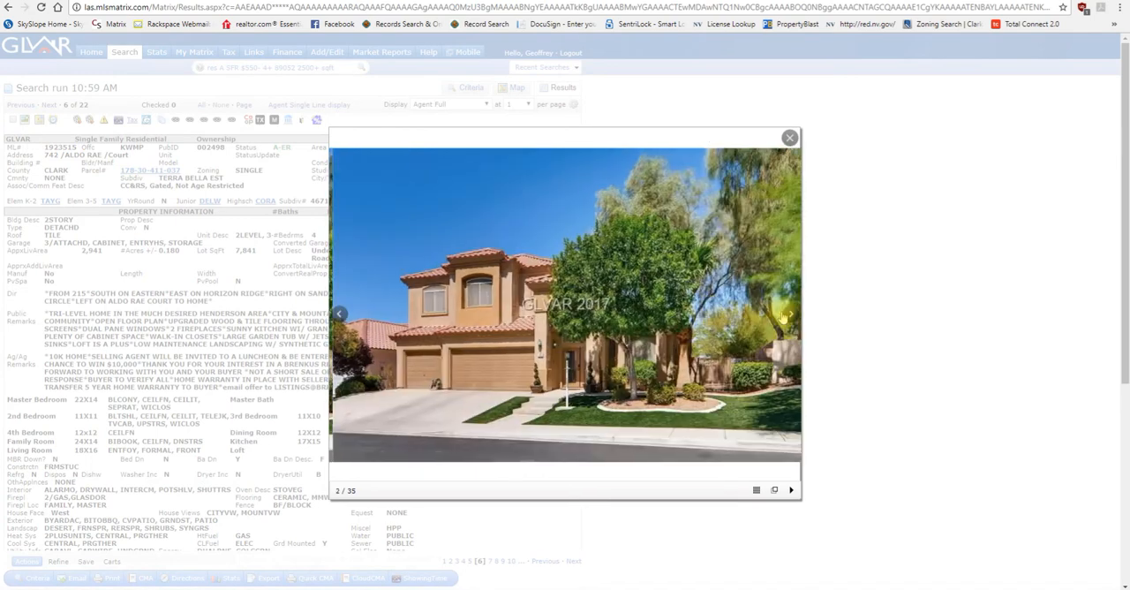
click(783, 314)
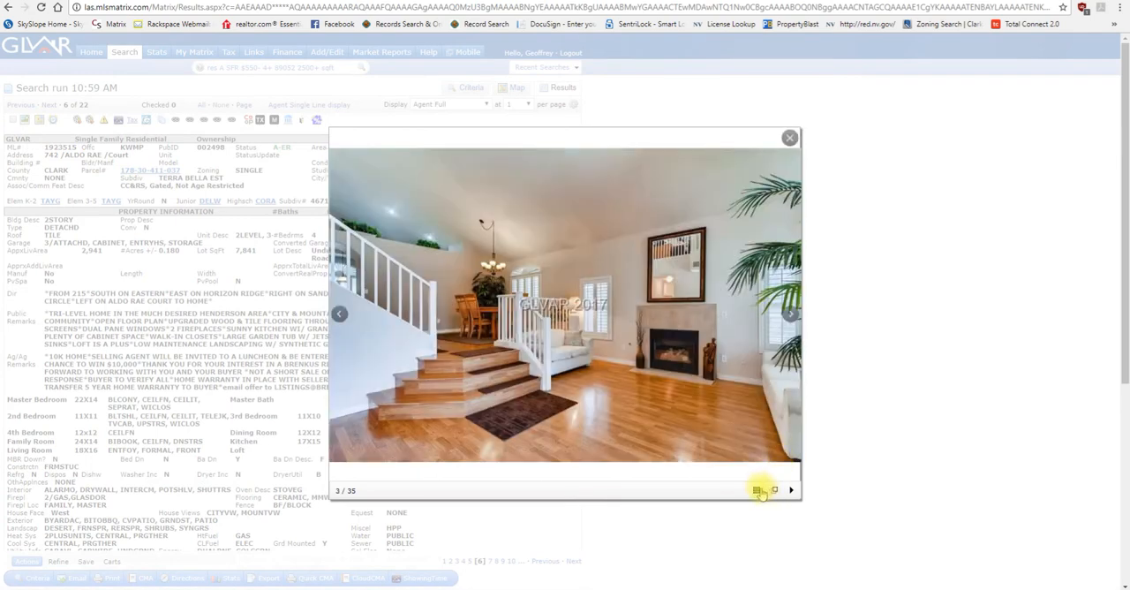
Step: View the sixth listing's photos as thumbnails, open the album in its own page, and close both photo views
click(757, 490)
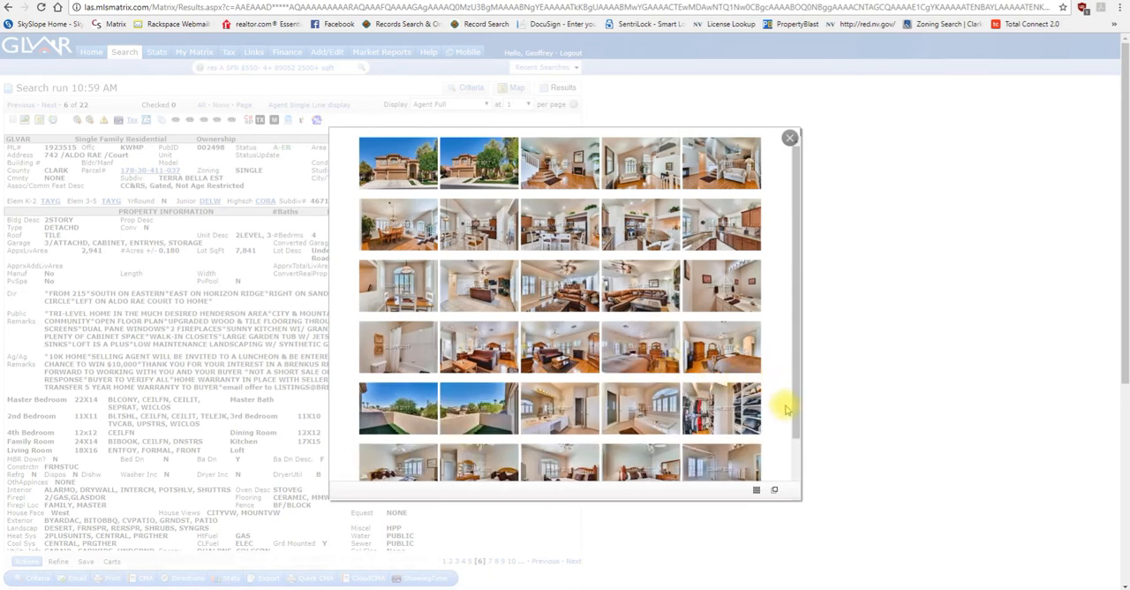
click(774, 488)
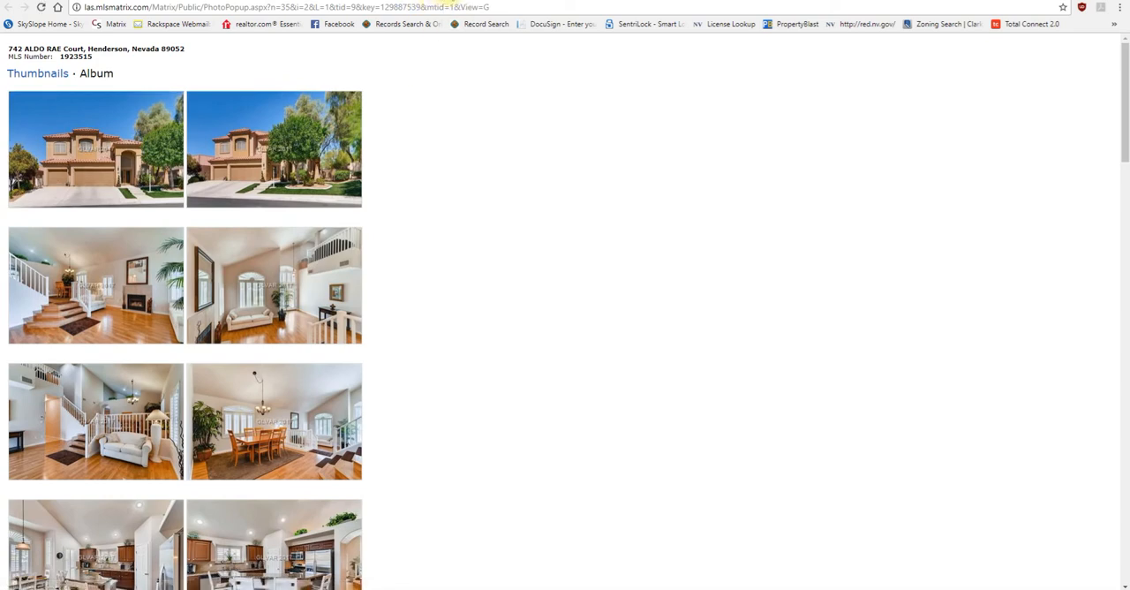
click(444, 0)
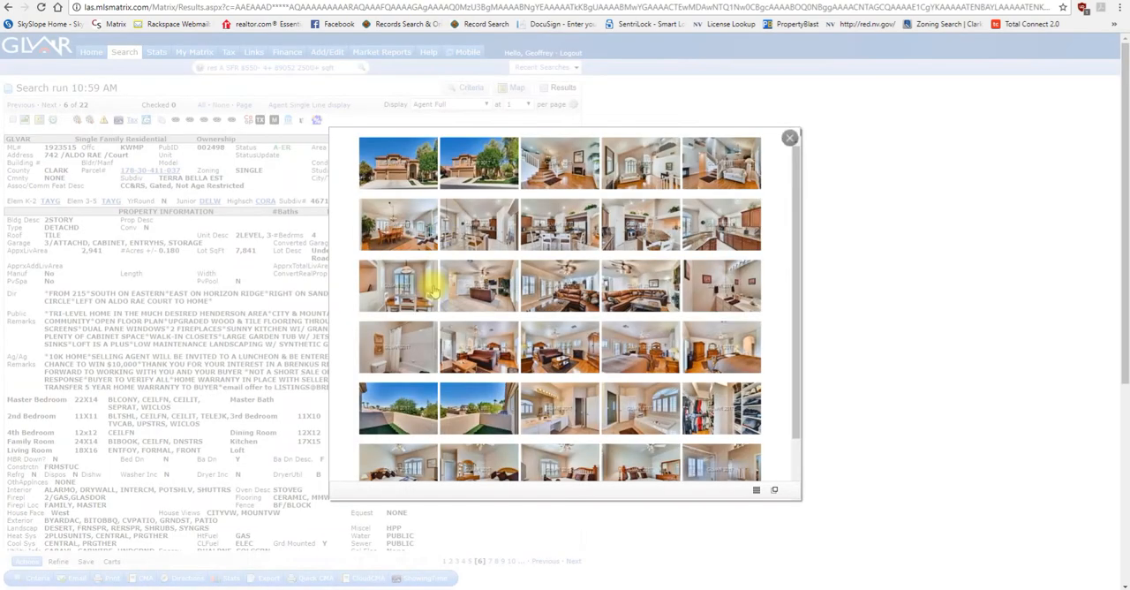
click(786, 141)
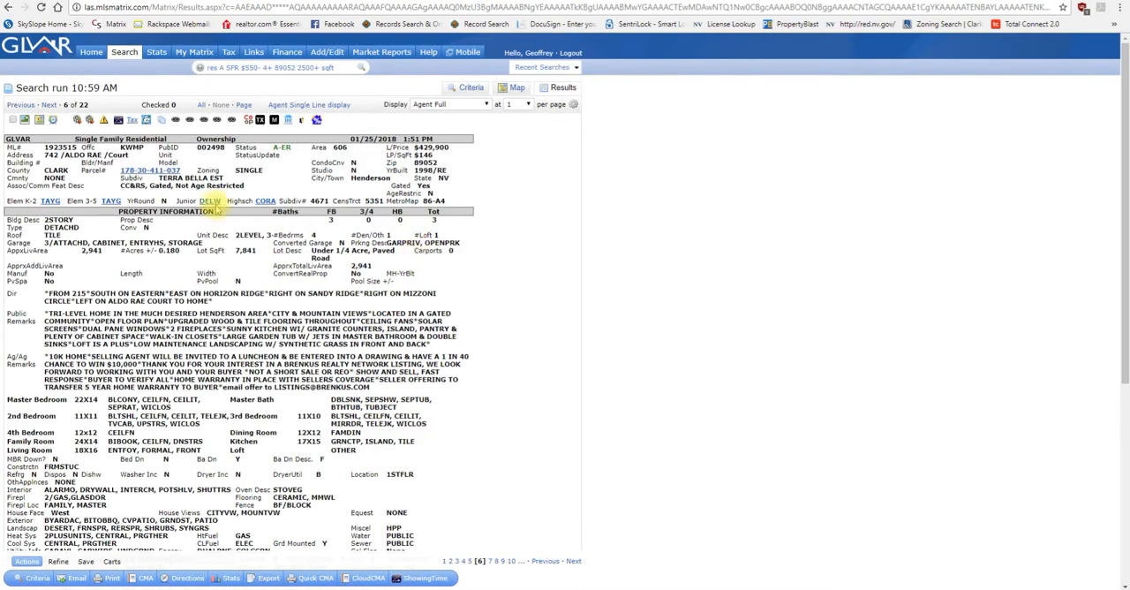
Step: Open the sixth listing's satellite map and zoom in on the marked house and its lot
click(39, 120)
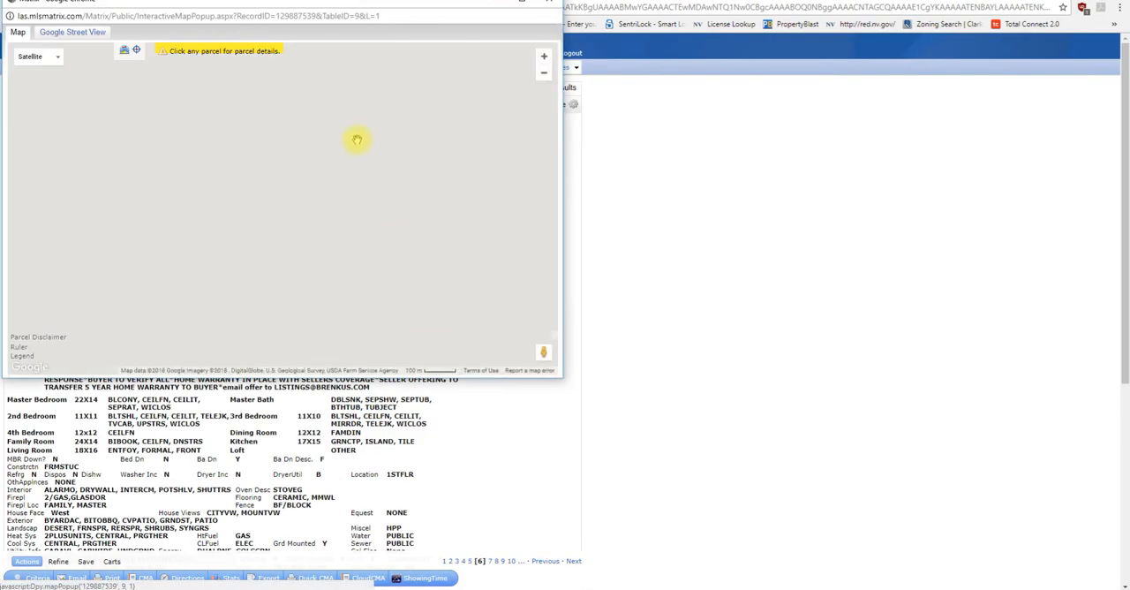
scroll(277, 227, up, 3)
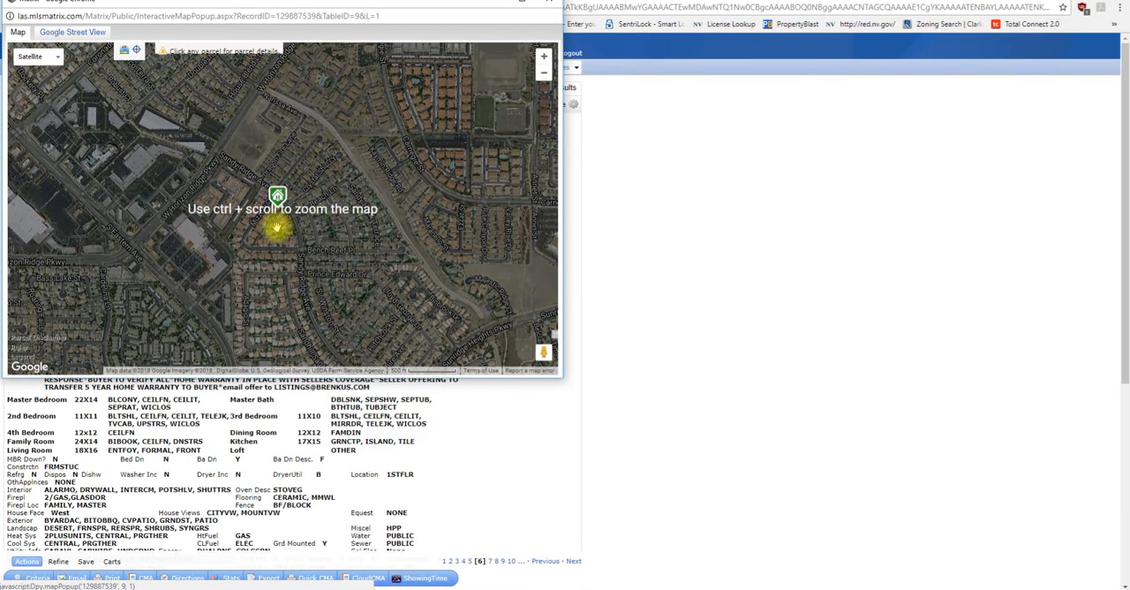
scroll(277, 226, up, 5)
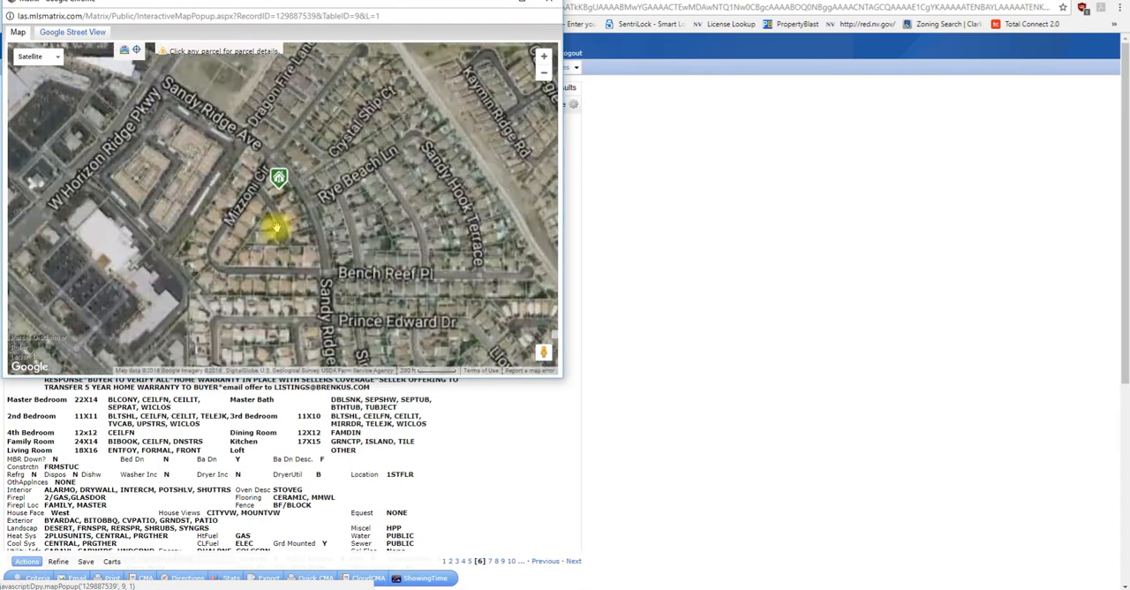
drag(318, 212, 321, 297)
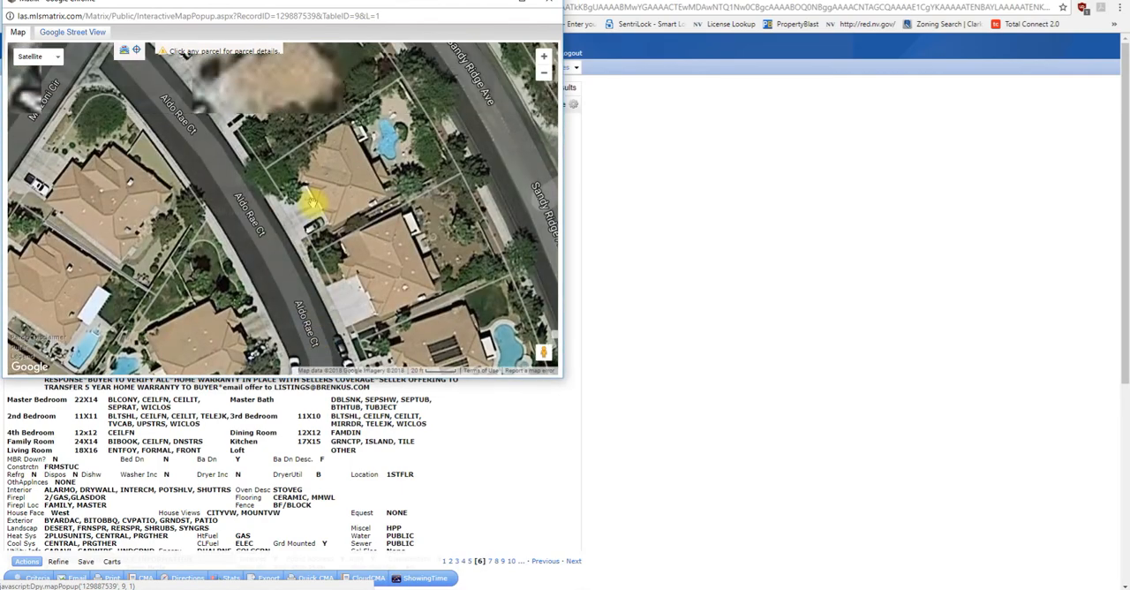
drag(310, 197, 338, 323)
drag(314, 185, 255, 264)
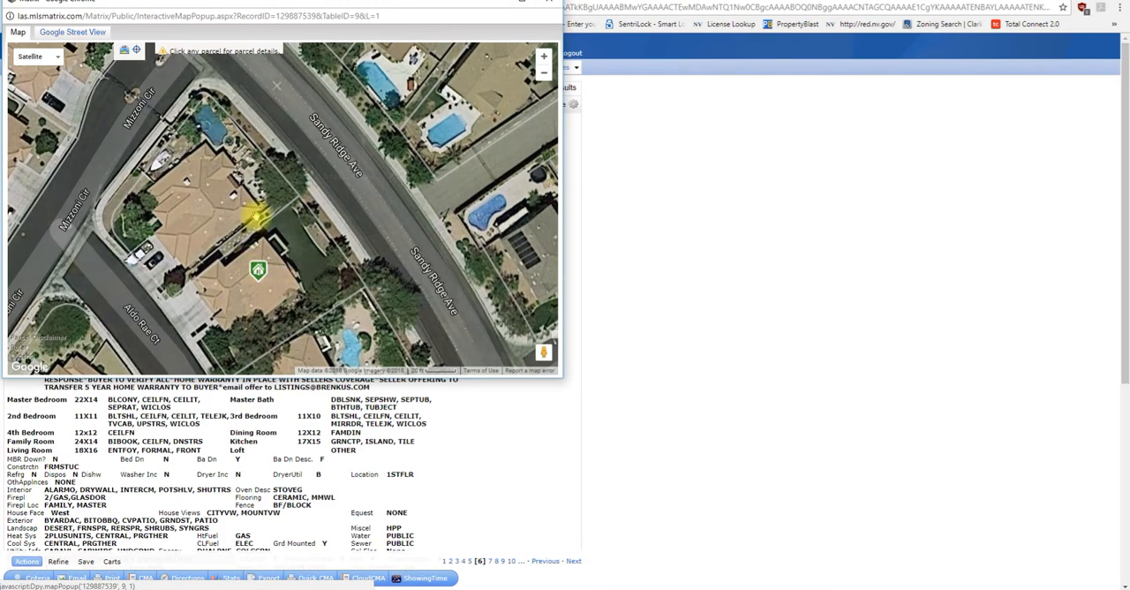
Step: Examine the lots and wider neighborhood around the marked house on the satellite map, and close the map
scroll(255, 215, down, 1)
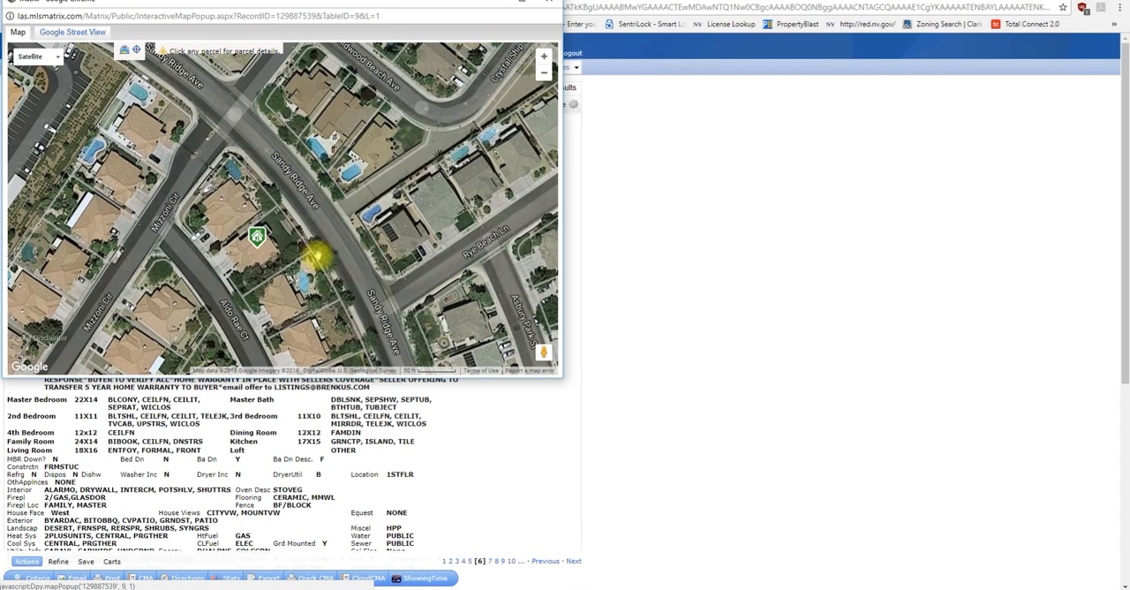
scroll(316, 257, up, 1)
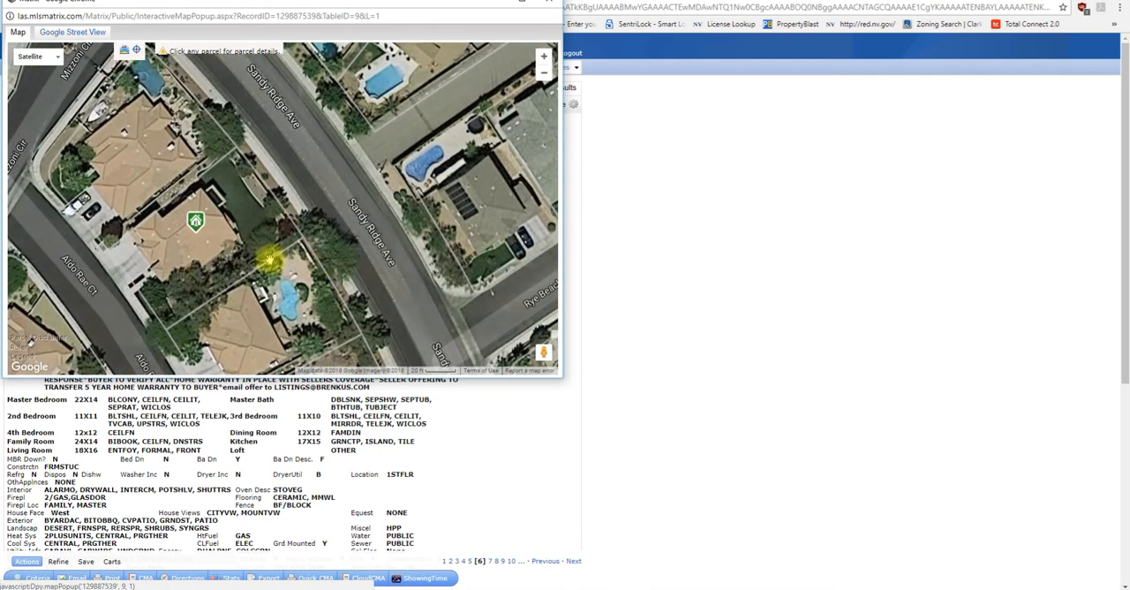
scroll(267, 258, down, 2)
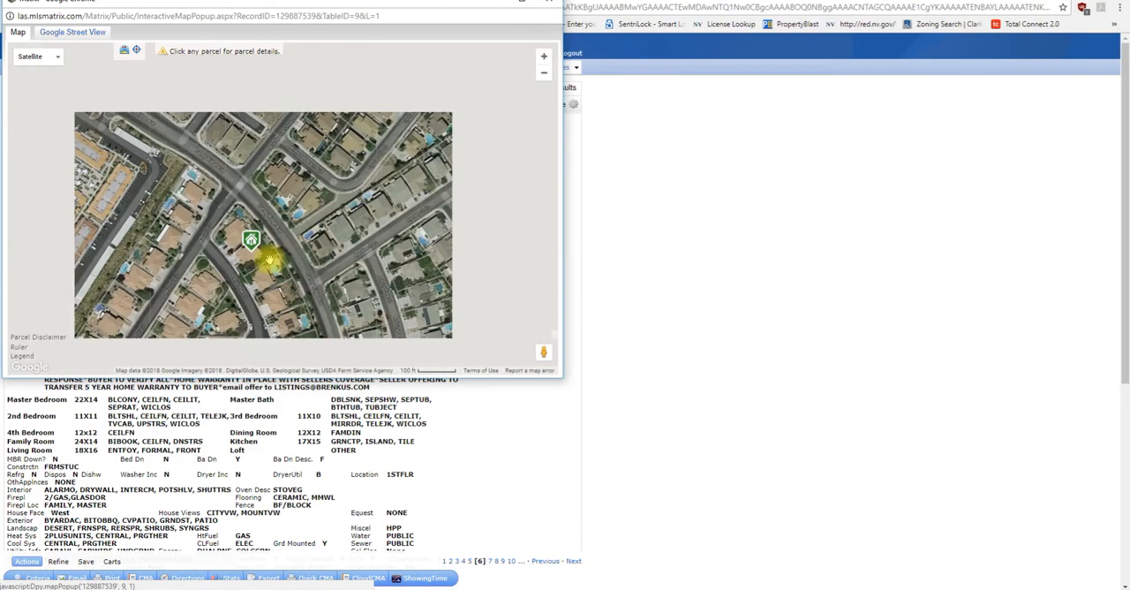
scroll(265, 257, down, 2)
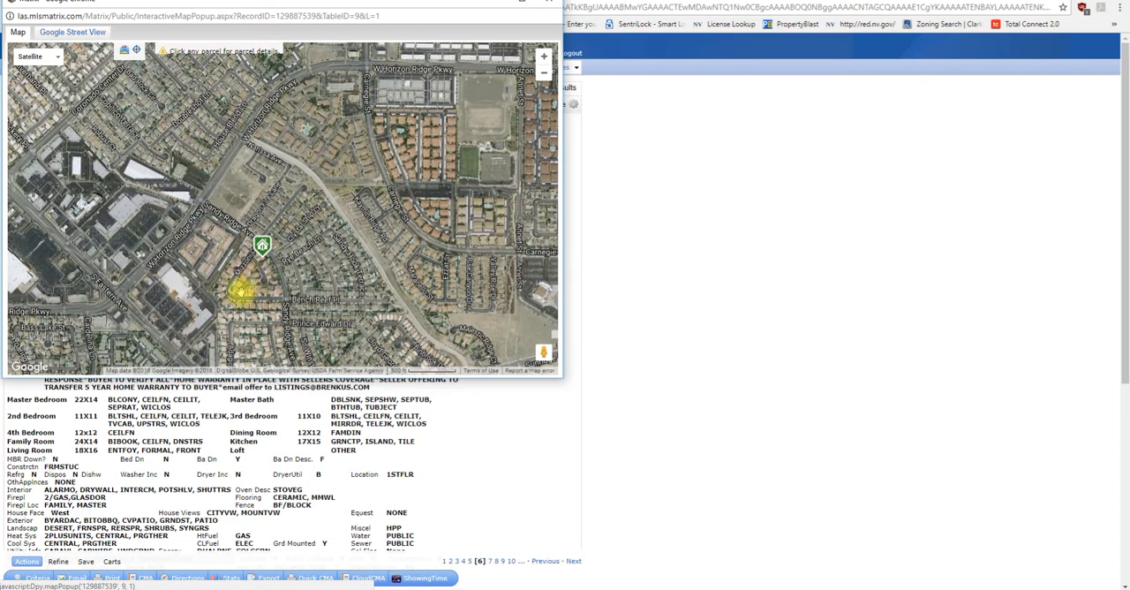
click(548, 3)
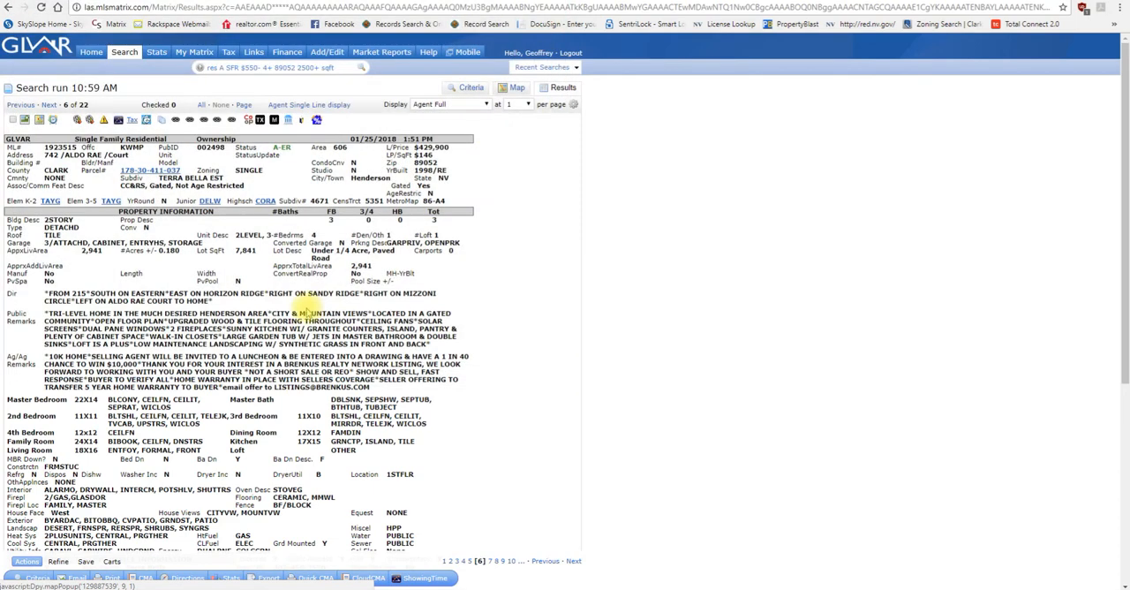
Step: Open the listing's property archive, highlight the earlier broker code and two earlier agent IDs, and close the archive
click(55, 120)
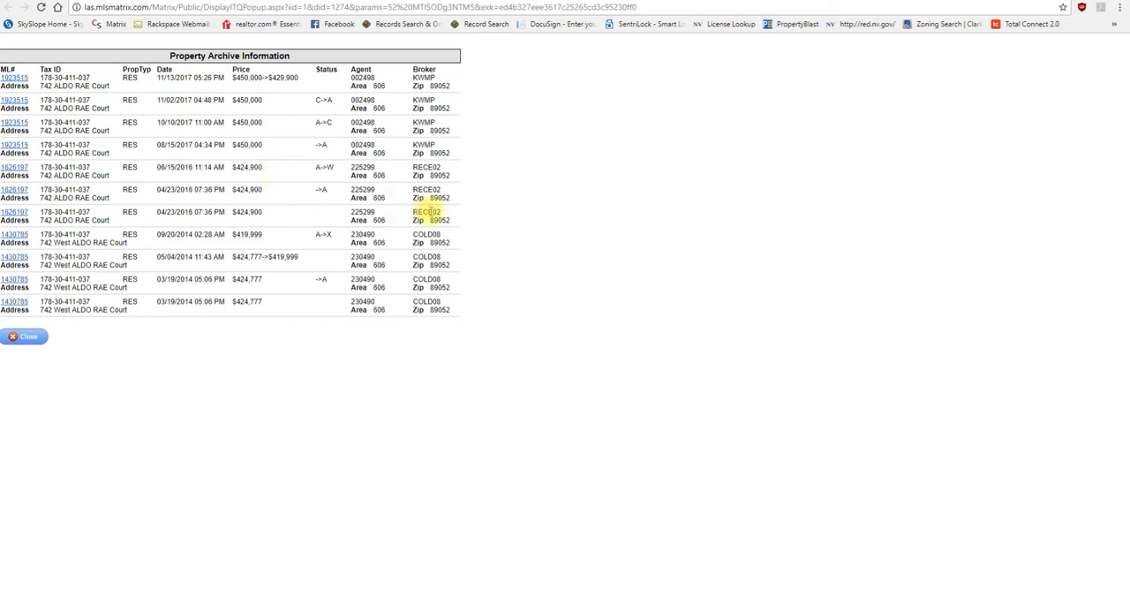
double_click(428, 212)
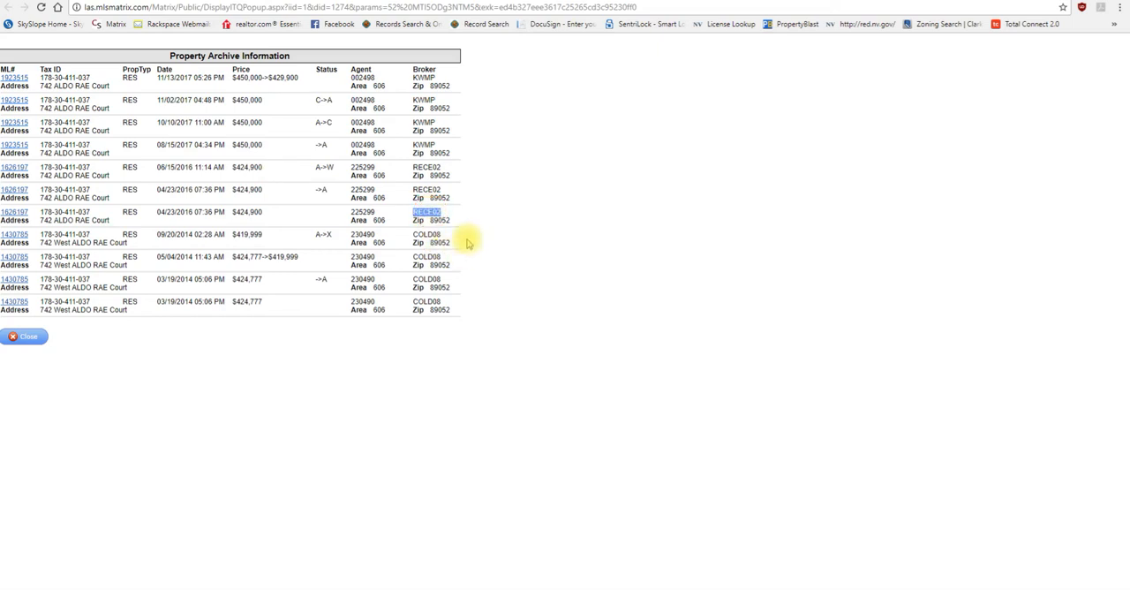
double_click(362, 212)
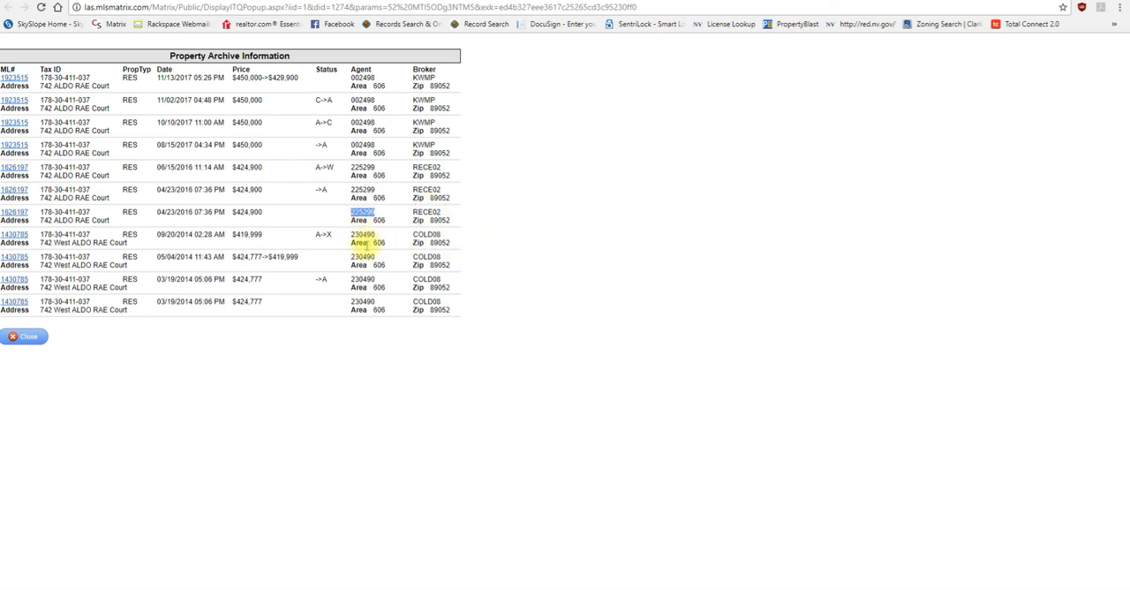
double_click(361, 257)
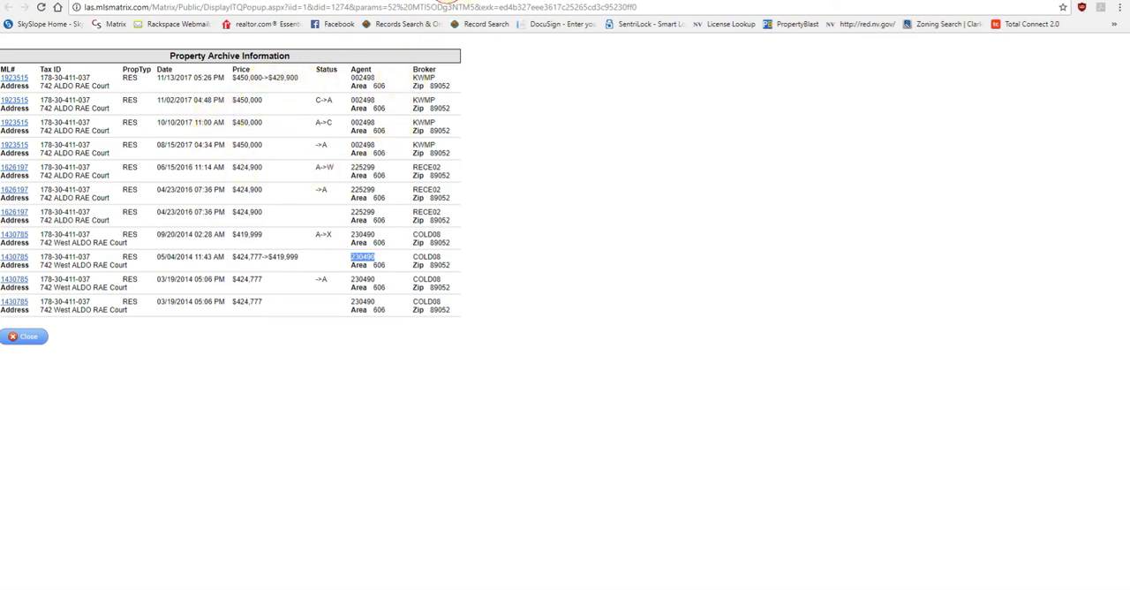
click(446, 1)
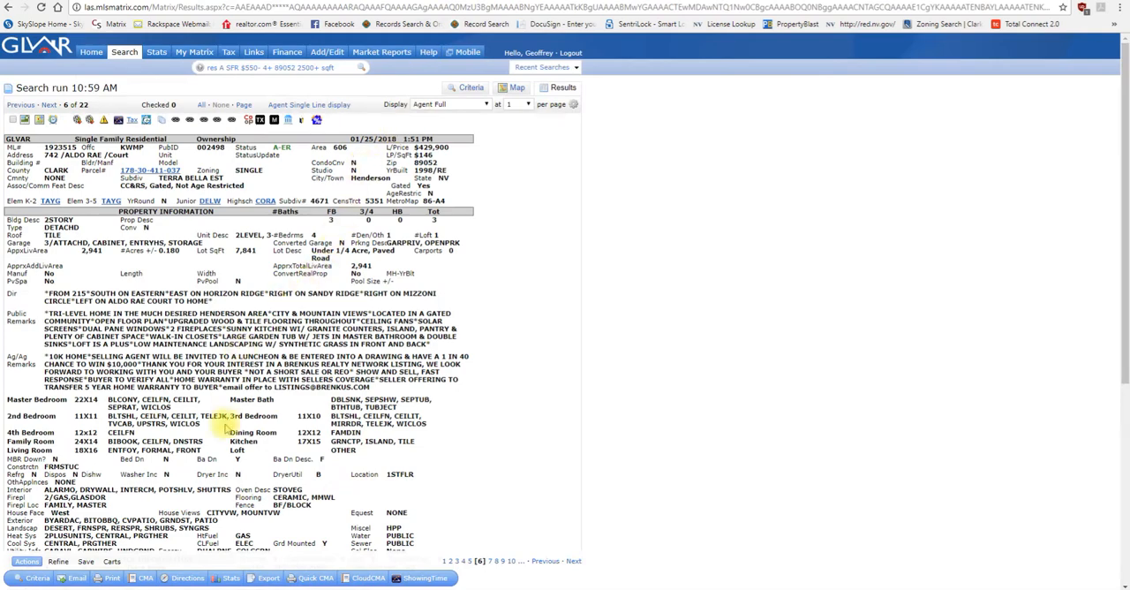
Step: Show the results in the Agent Single Line display and switch back to the Agent Full report
scroll(225, 419, down, 1)
scroll(178, 326, up, 1)
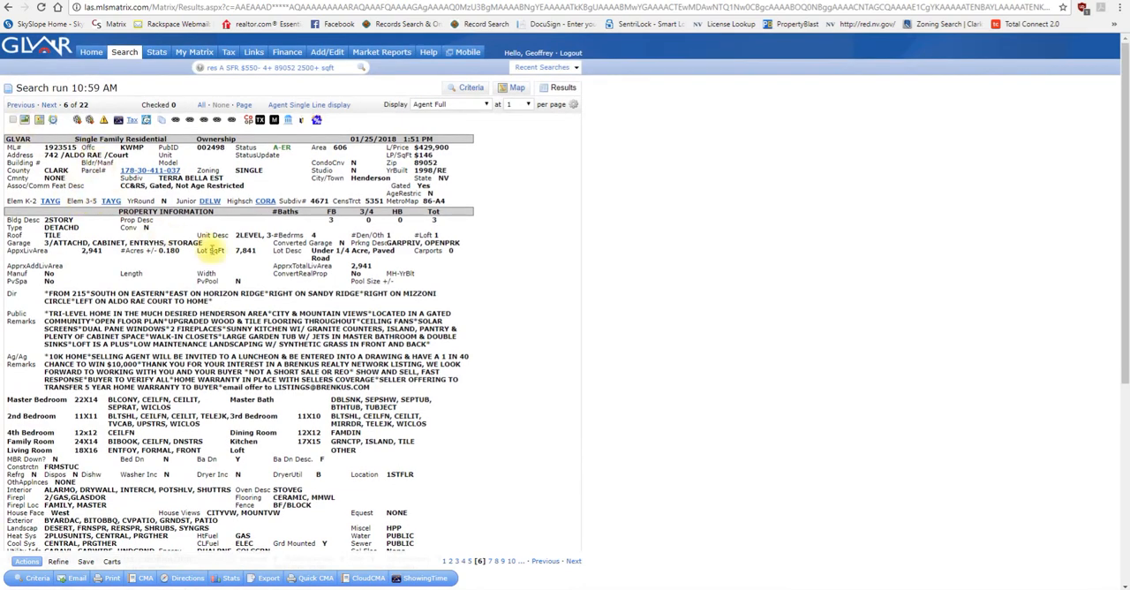
click(336, 105)
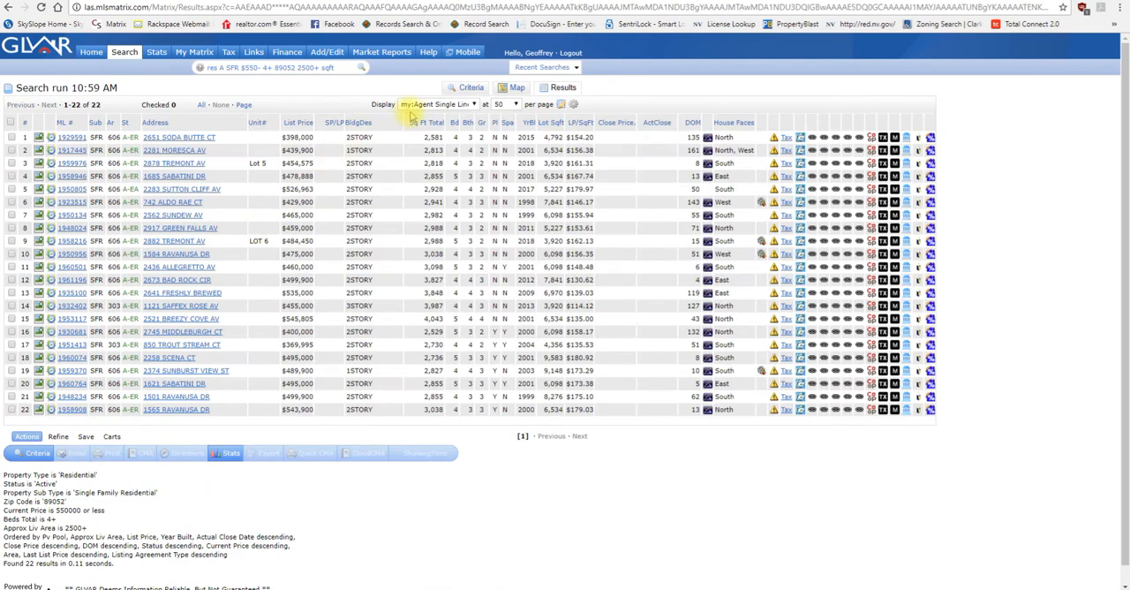
click(415, 104)
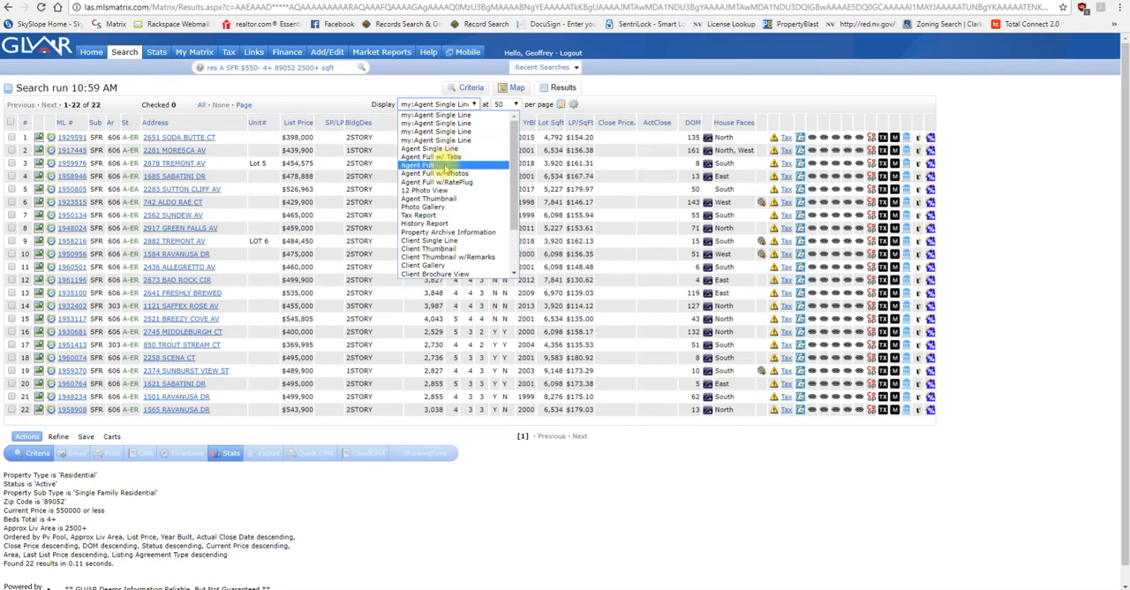
click(441, 165)
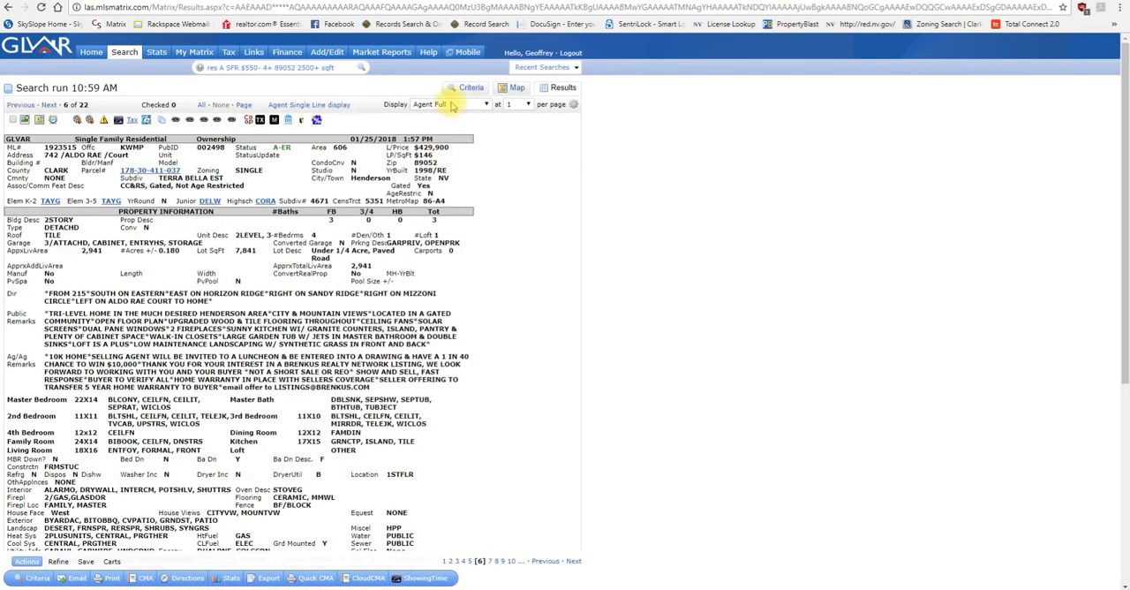
Step: View the sixth listing in the 12 Photo View, Photo Gallery and History Report displays, and look over the other display formats
click(450, 104)
click(450, 190)
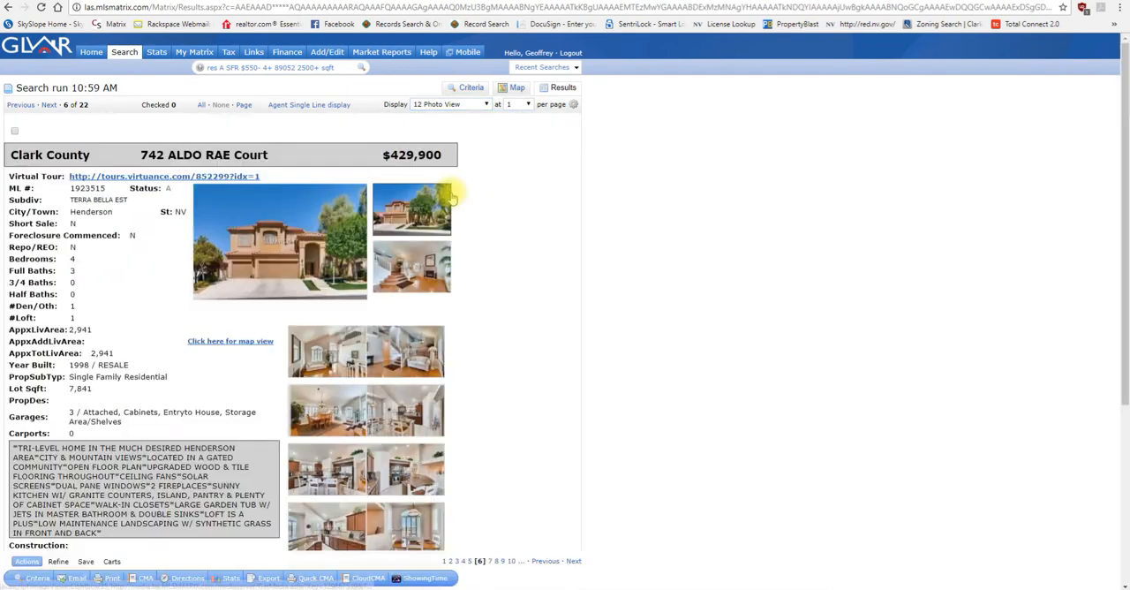
click(446, 104)
click(435, 206)
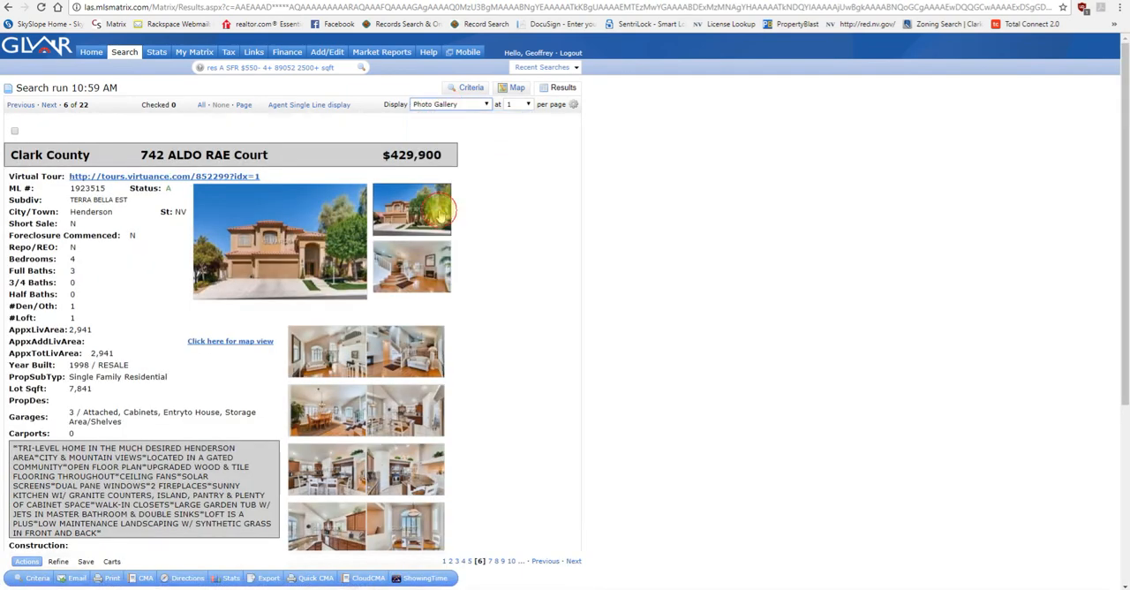
click(450, 105)
click(437, 223)
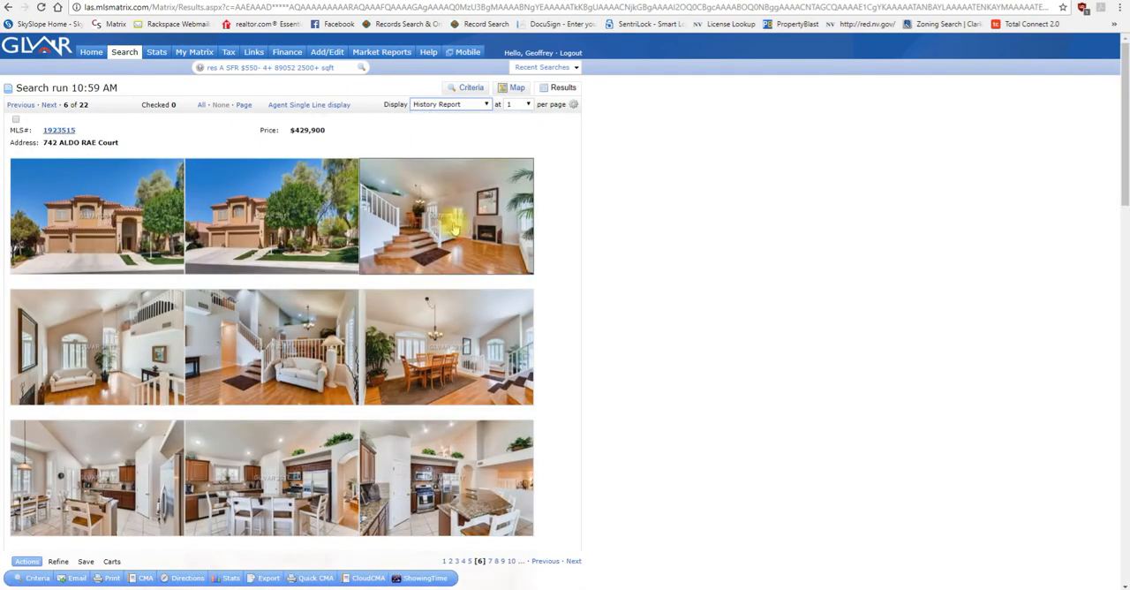
click(446, 105)
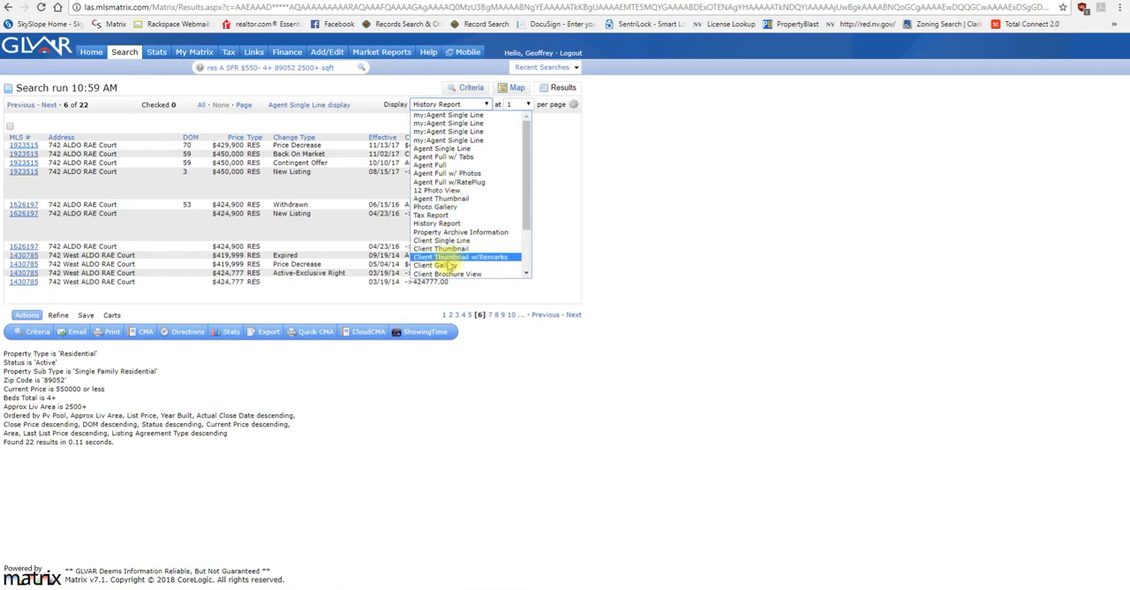
click(597, 175)
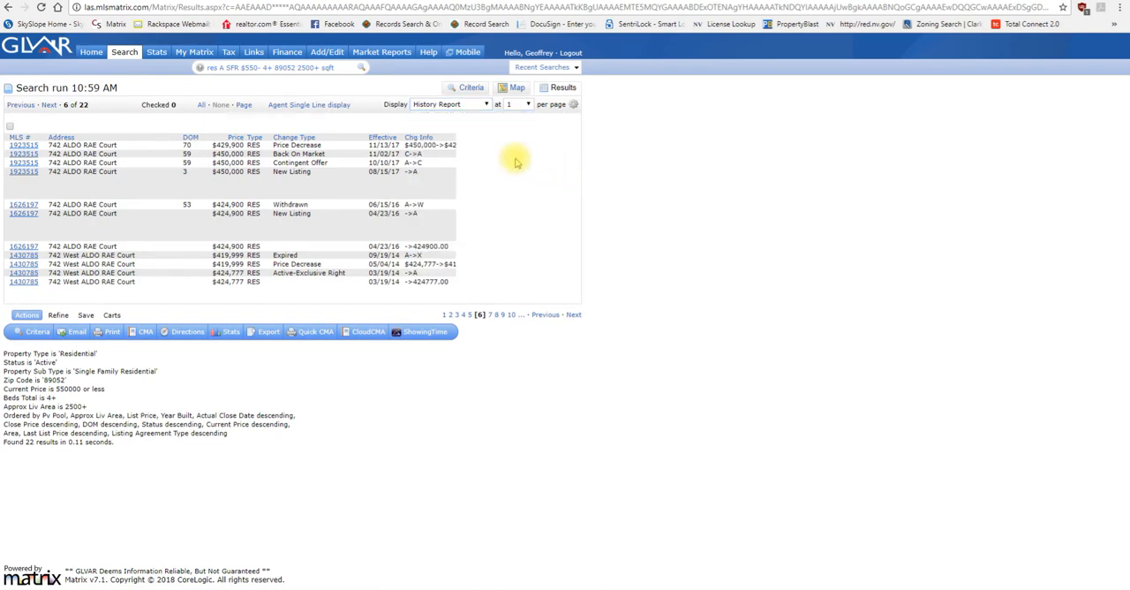
Step: Switch the display to the first my:Agent Single Line format and check the first three listings
click(459, 105)
click(455, 115)
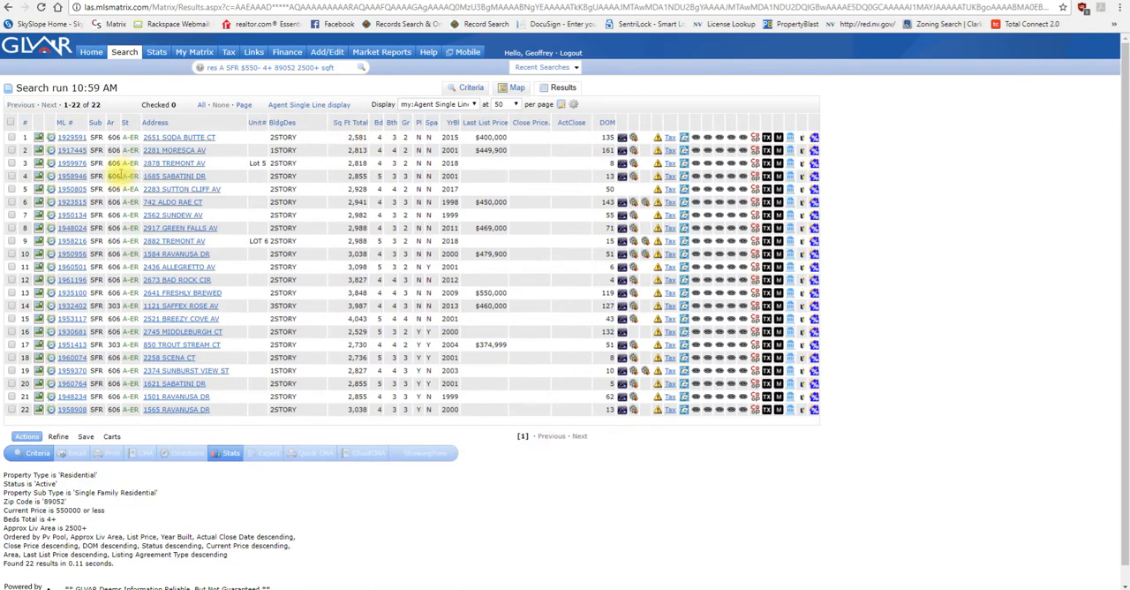
click(11, 137)
click(10, 150)
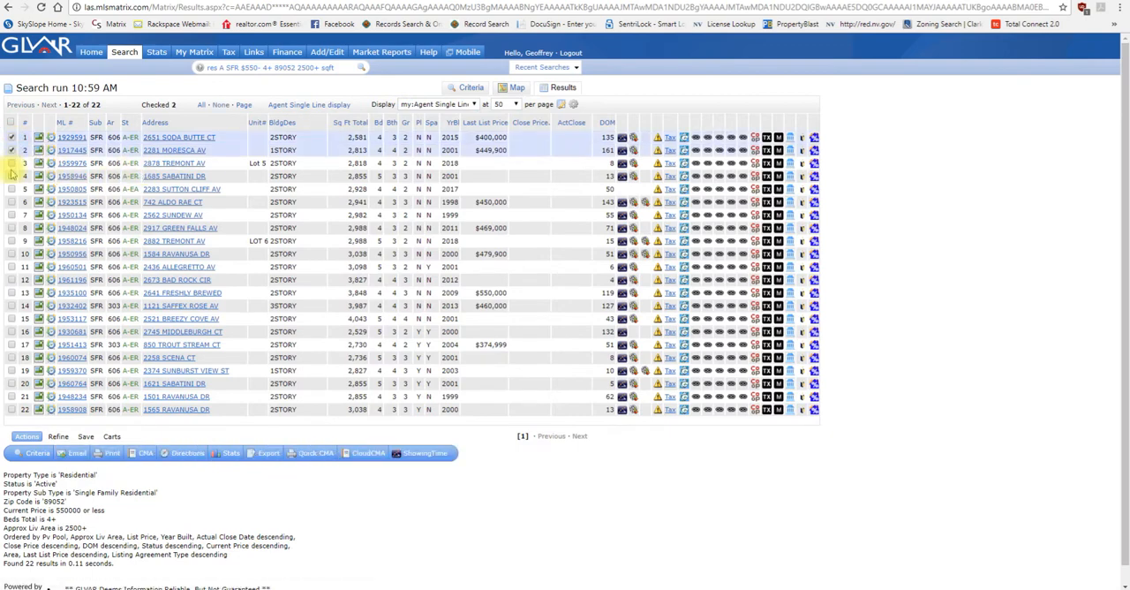
click(11, 164)
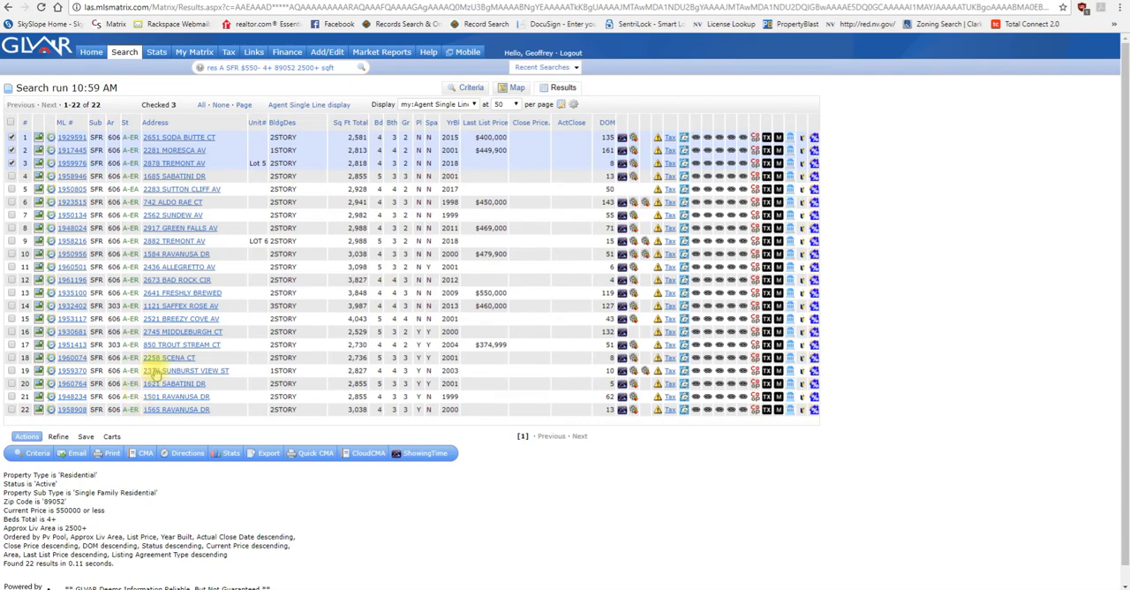
Step: Narrow the search to the three checked listings, highlight the search trail, and return to the original search results
click(58, 436)
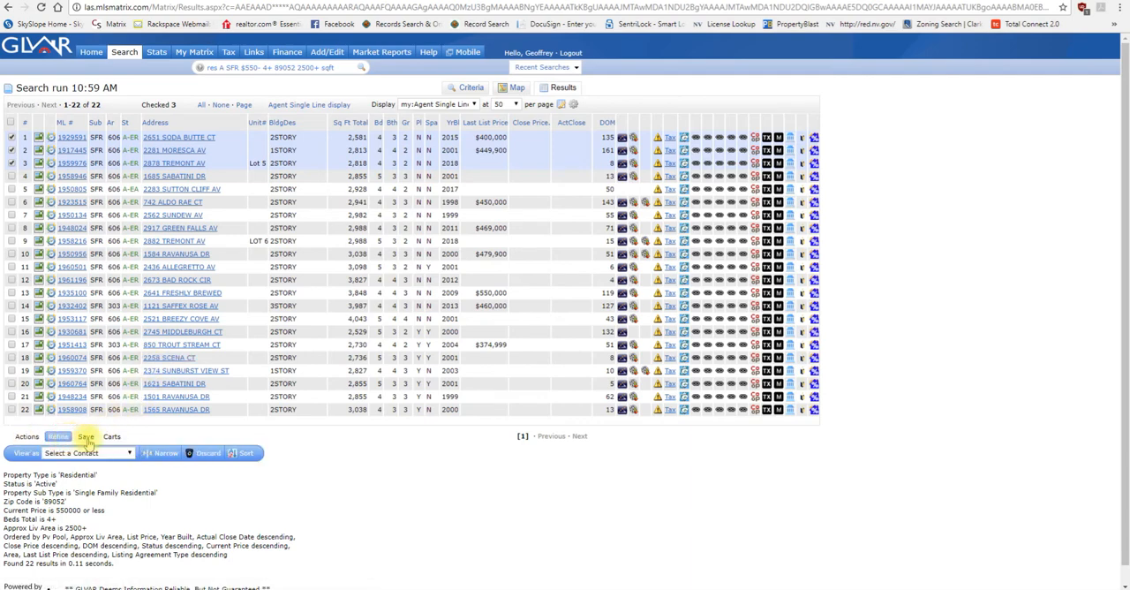
click(161, 453)
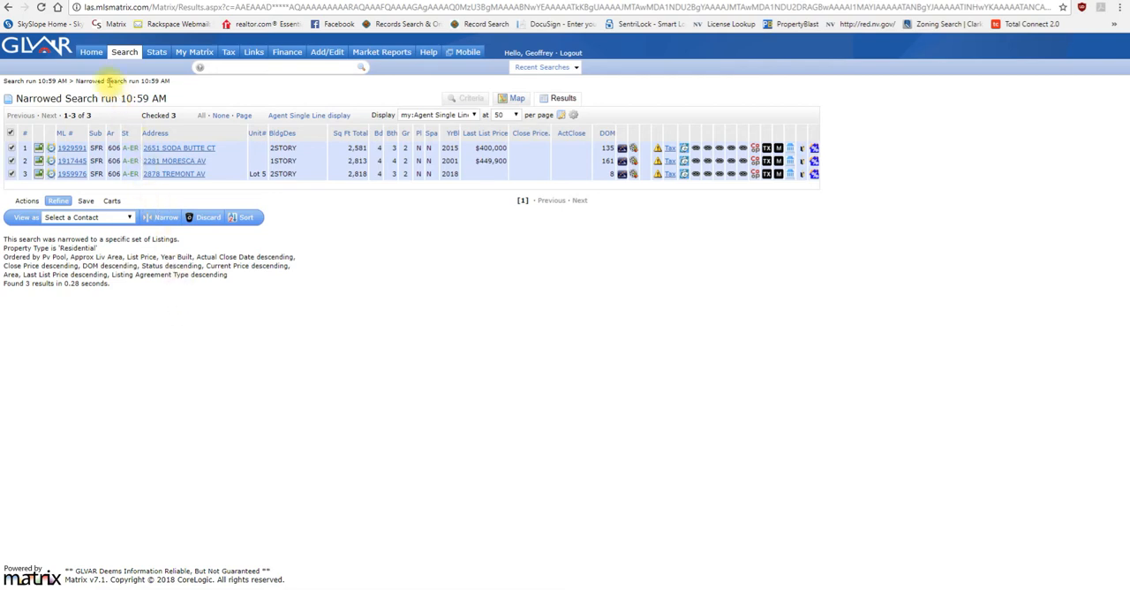
triple_click(103, 81)
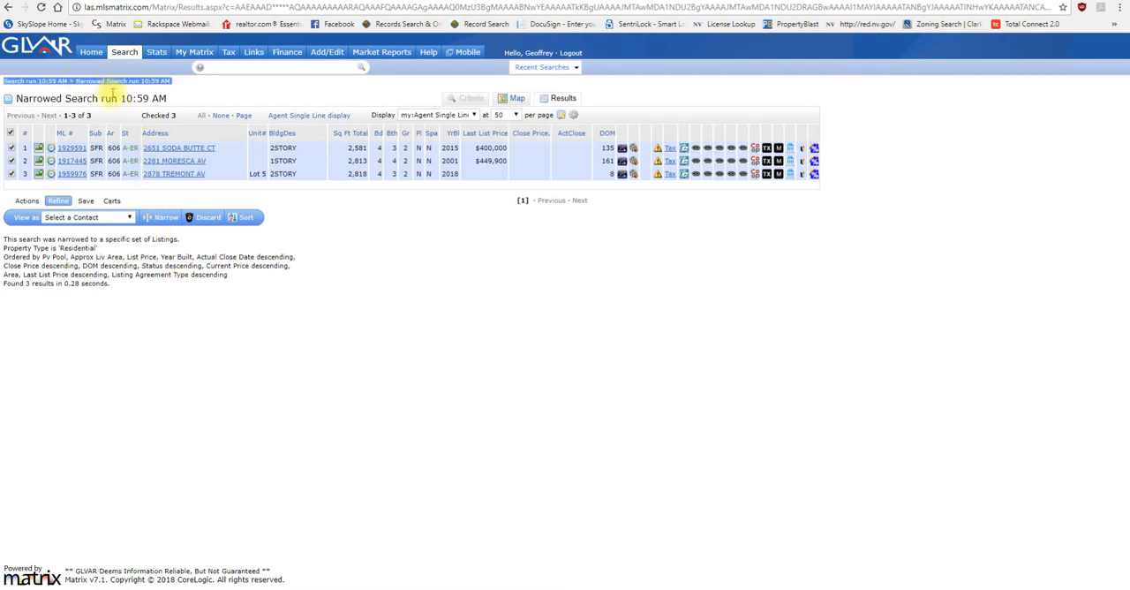
click(55, 82)
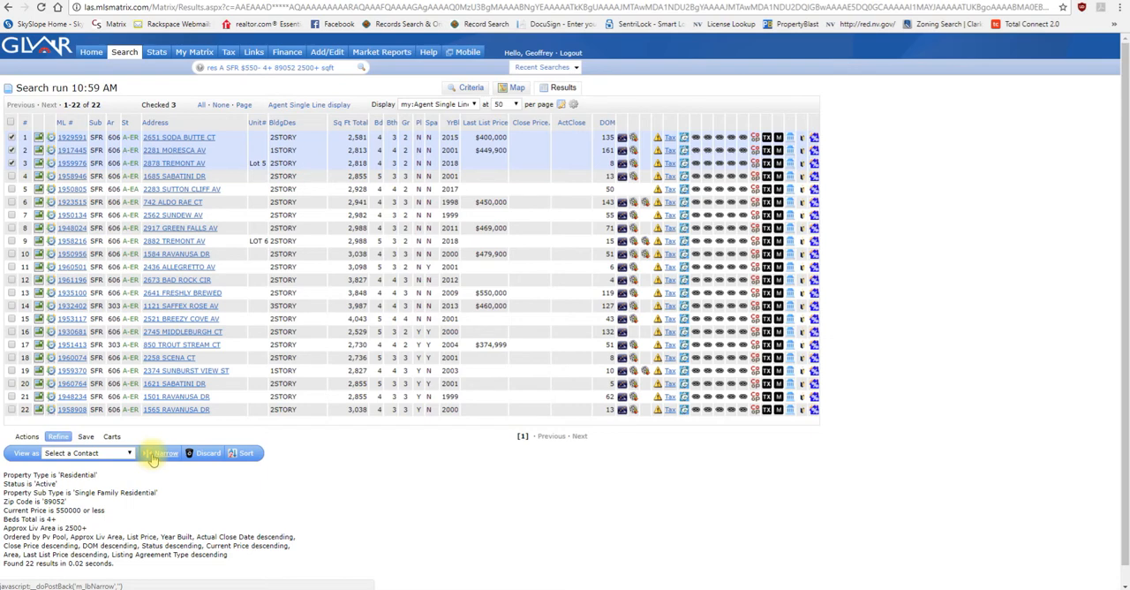
Step: Narrow the results to the three checked listings and open the print options for them
click(155, 454)
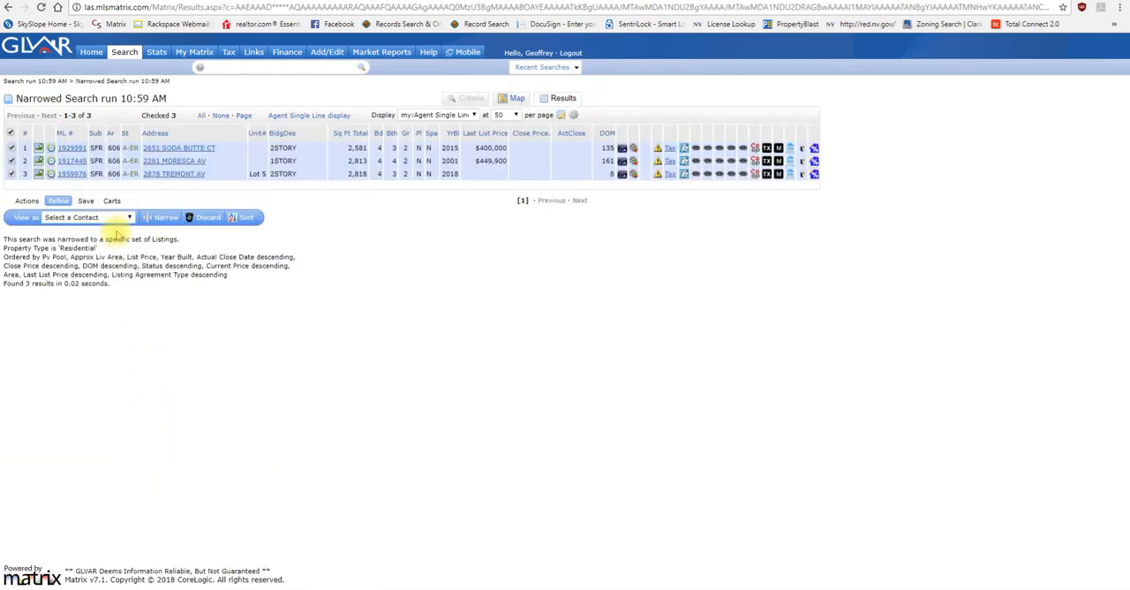
click(28, 201)
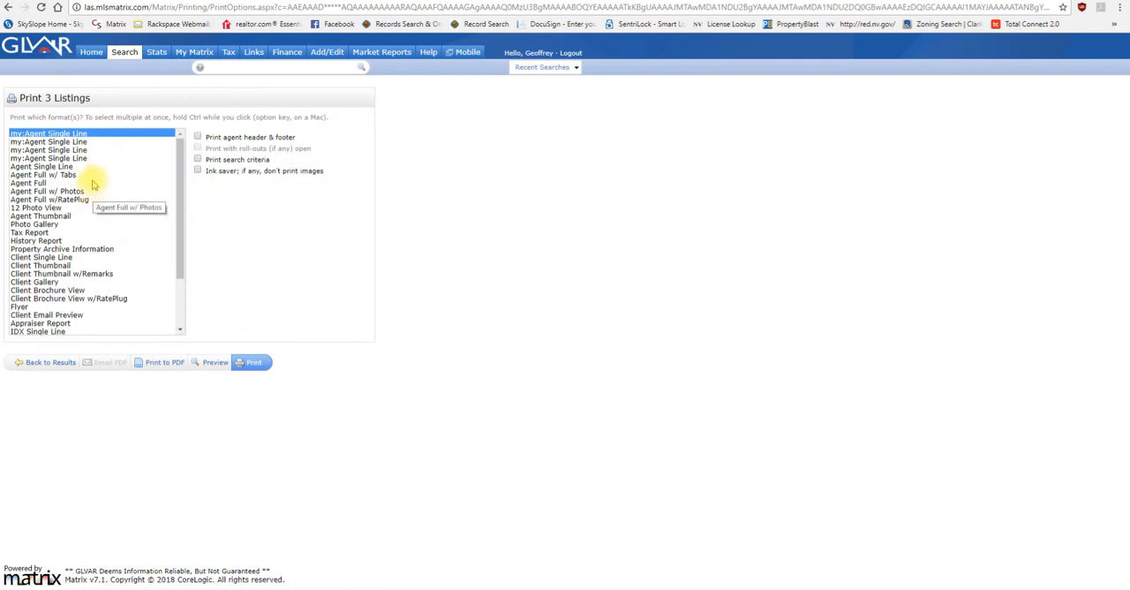
Step: Generate a PDF of the three listings in the Agent Full w/ Tabs format, including the Listing, Property History and TAX tabs
click(97, 183)
click(106, 174)
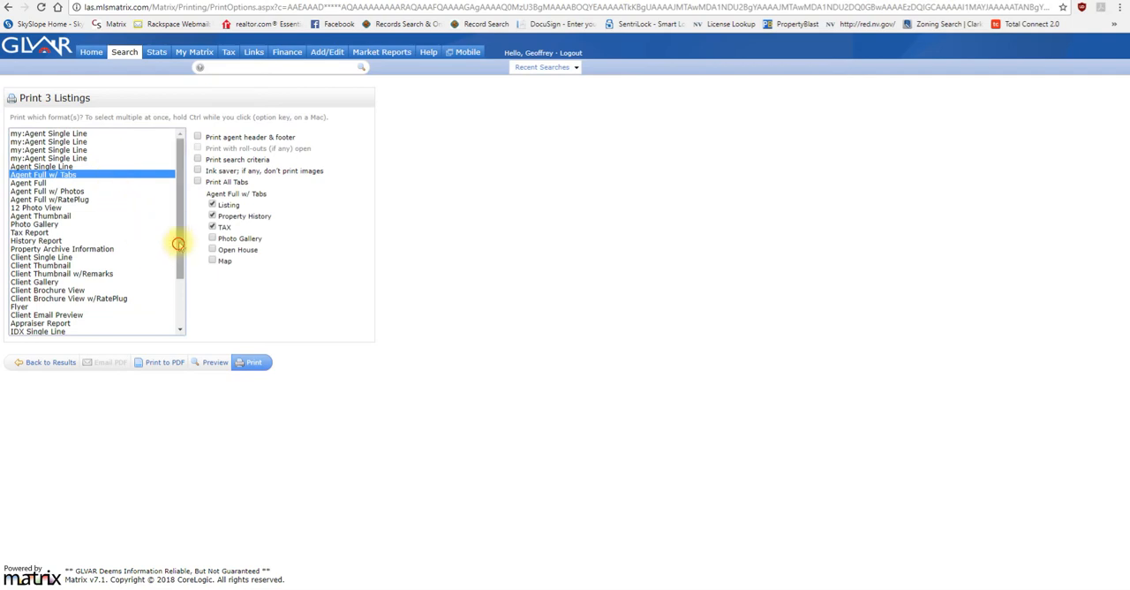
drag(179, 245, 181, 230)
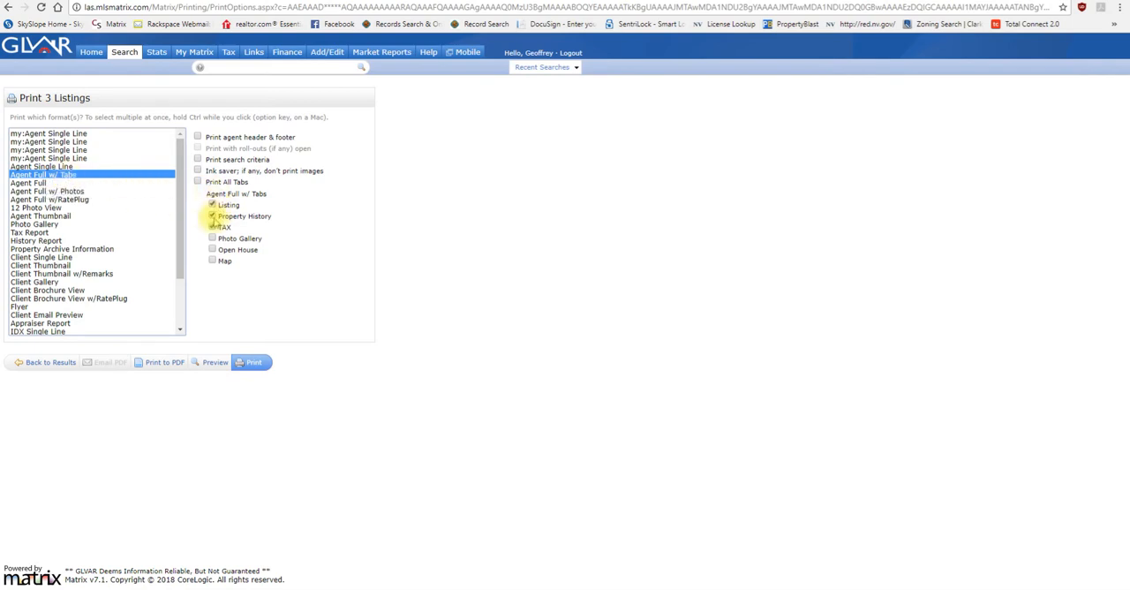
click(212, 227)
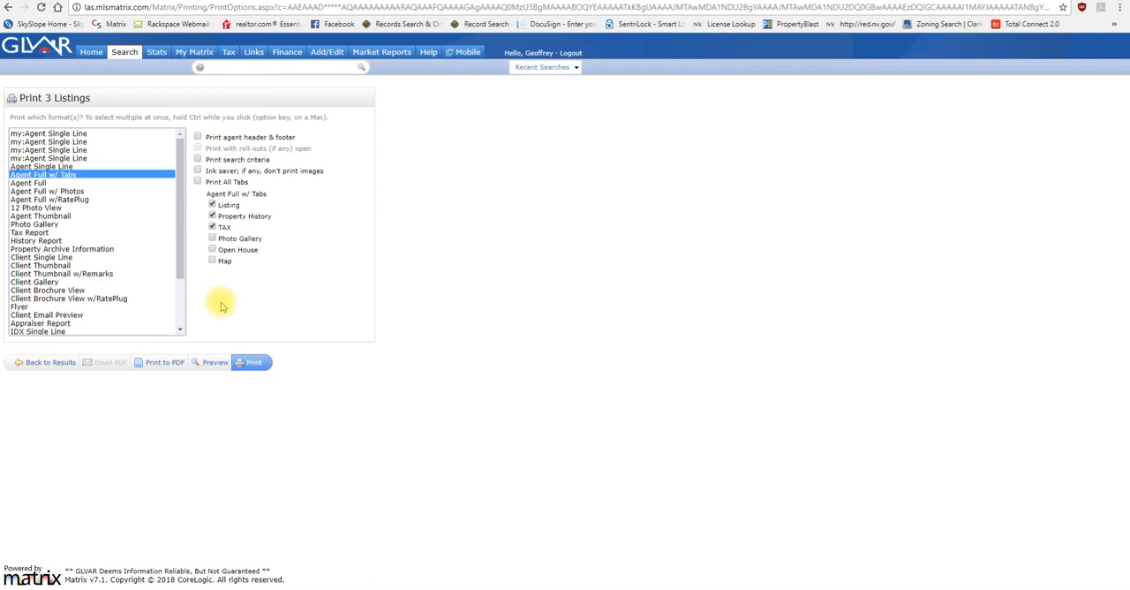
click(167, 364)
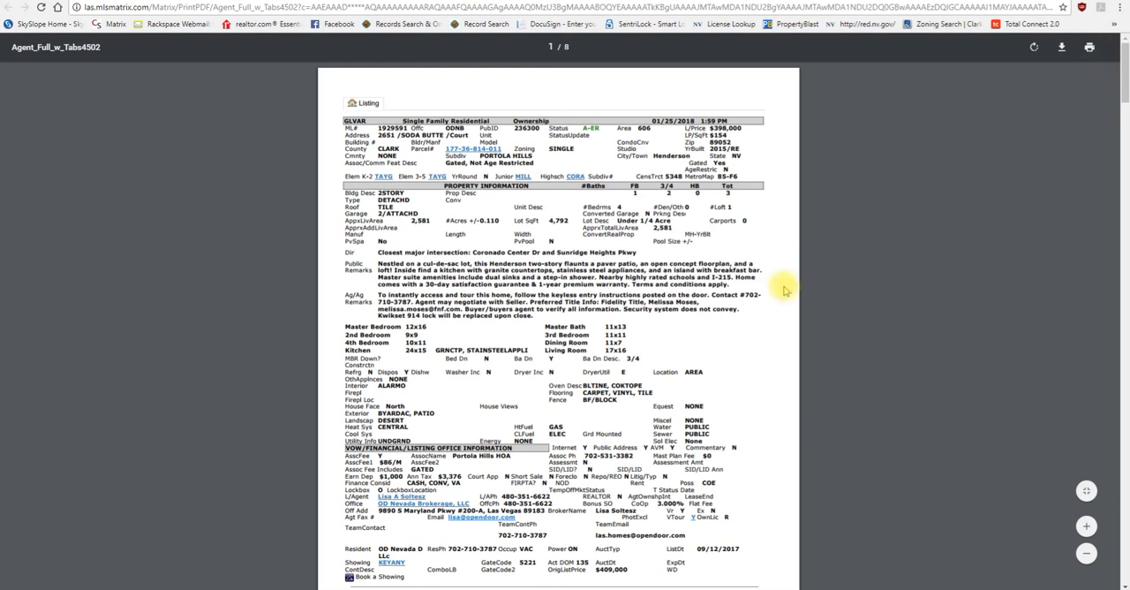
Step: Examine the listing details, property history and tax records of all three homes in the PDF report, and return to the print options
scroll(789, 284, down, 5)
scroll(784, 290, down, 4)
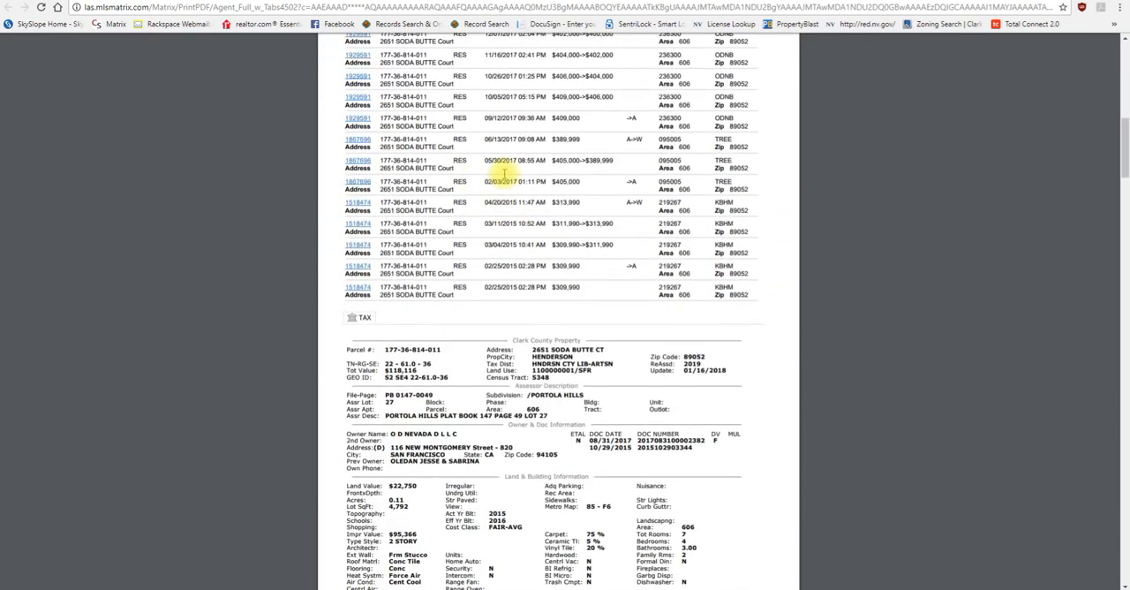
scroll(494, 199, up, 3)
scroll(462, 245, down, 2)
scroll(462, 244, down, 4)
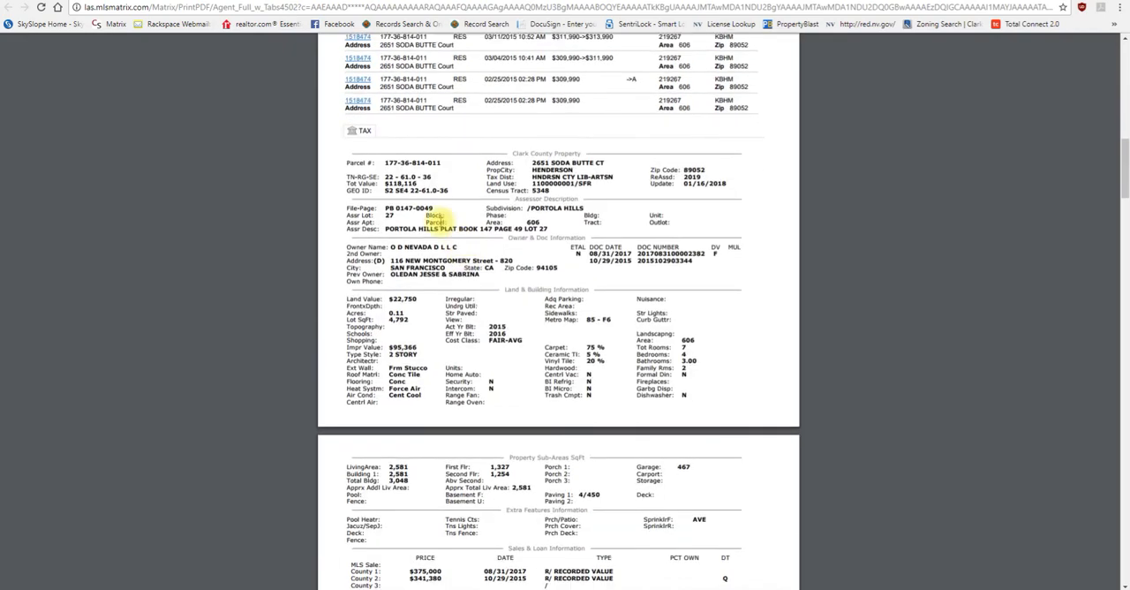
scroll(446, 208, down, 1)
scroll(449, 230, down, 7)
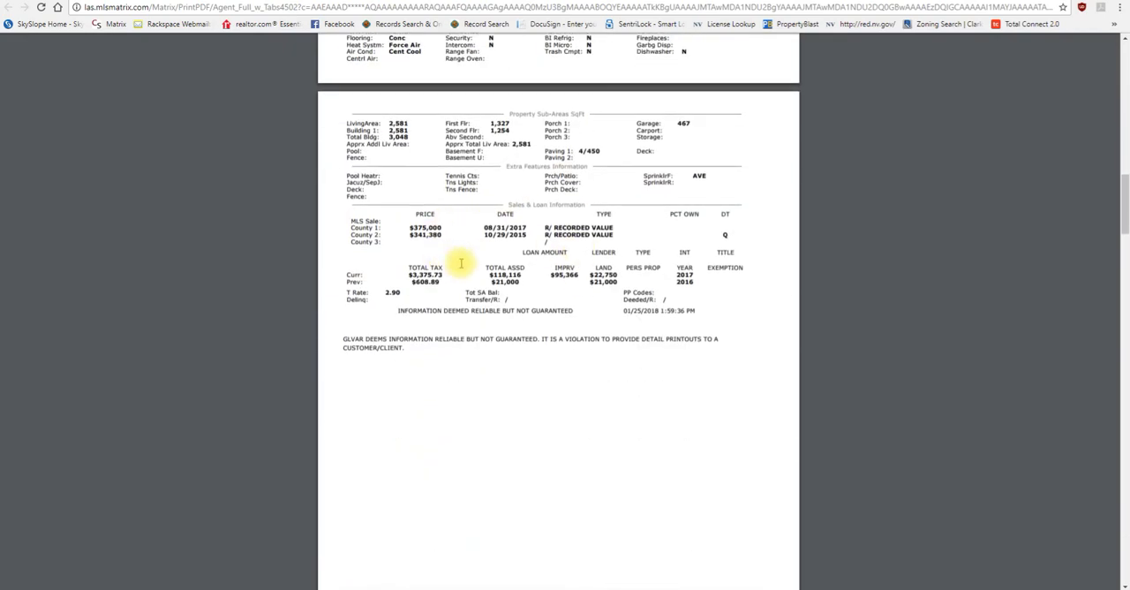
scroll(485, 254, down, 10)
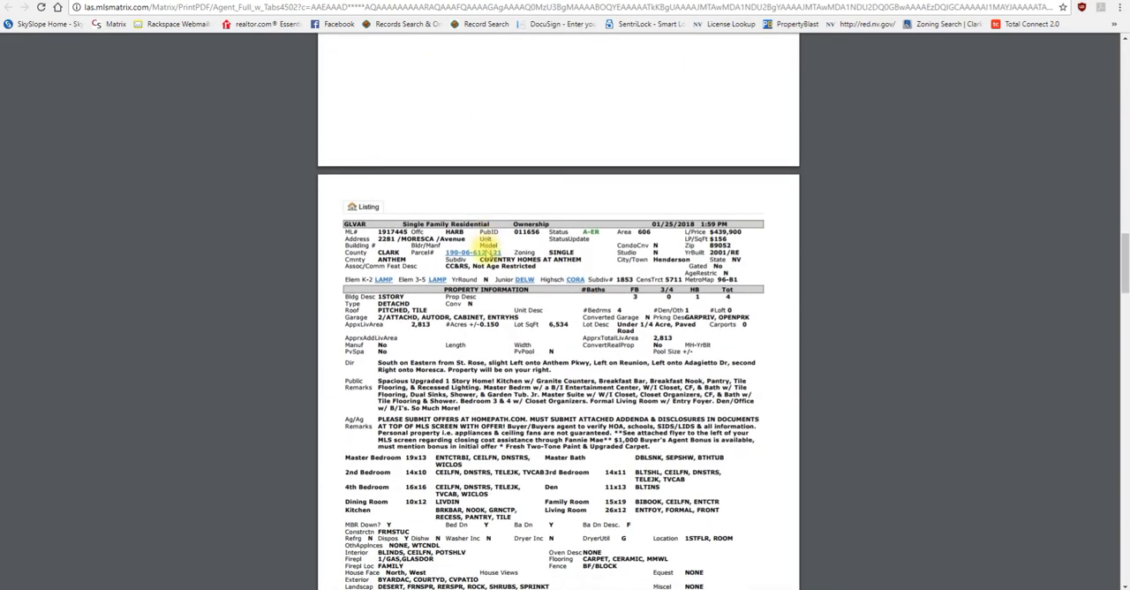
scroll(486, 249, down, 10)
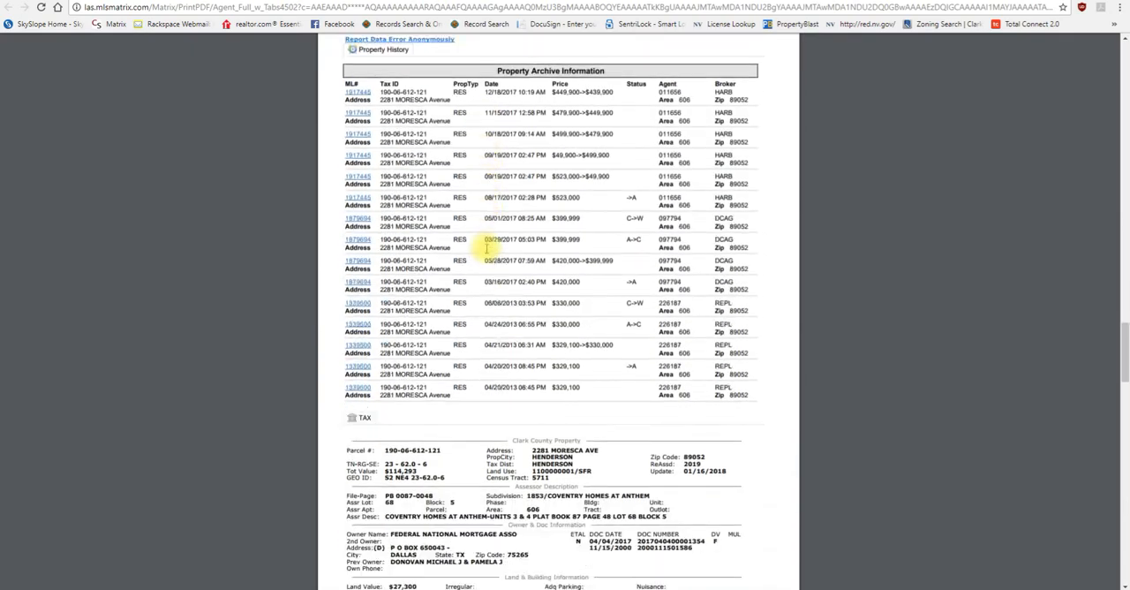
scroll(486, 249, down, 12)
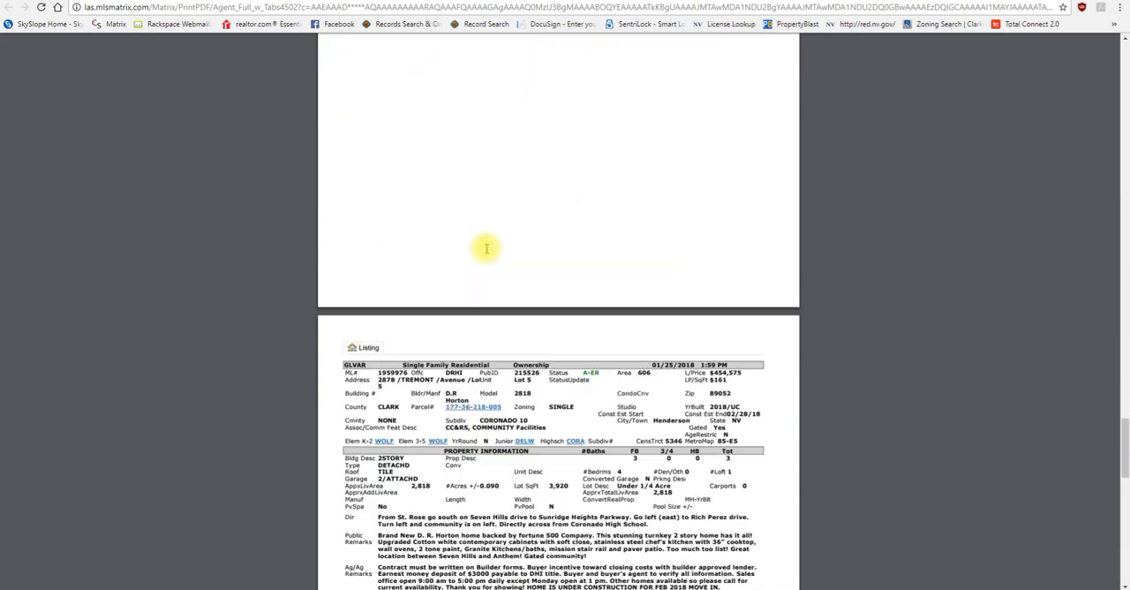
scroll(485, 249, down, 2)
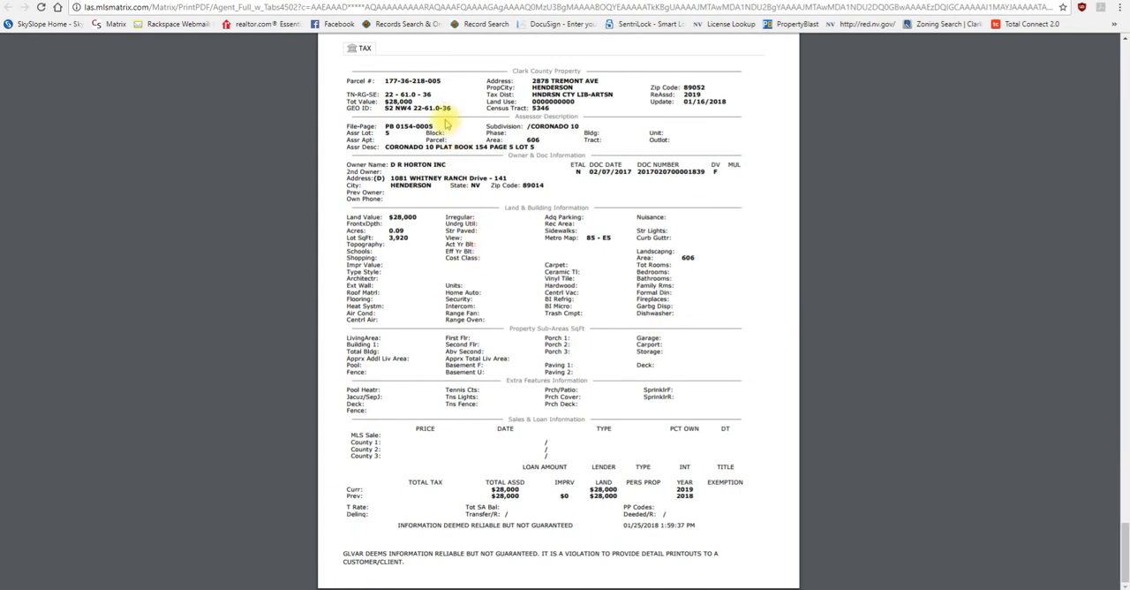
scroll(454, 164, up, 2)
scroll(459, 177, up, 2)
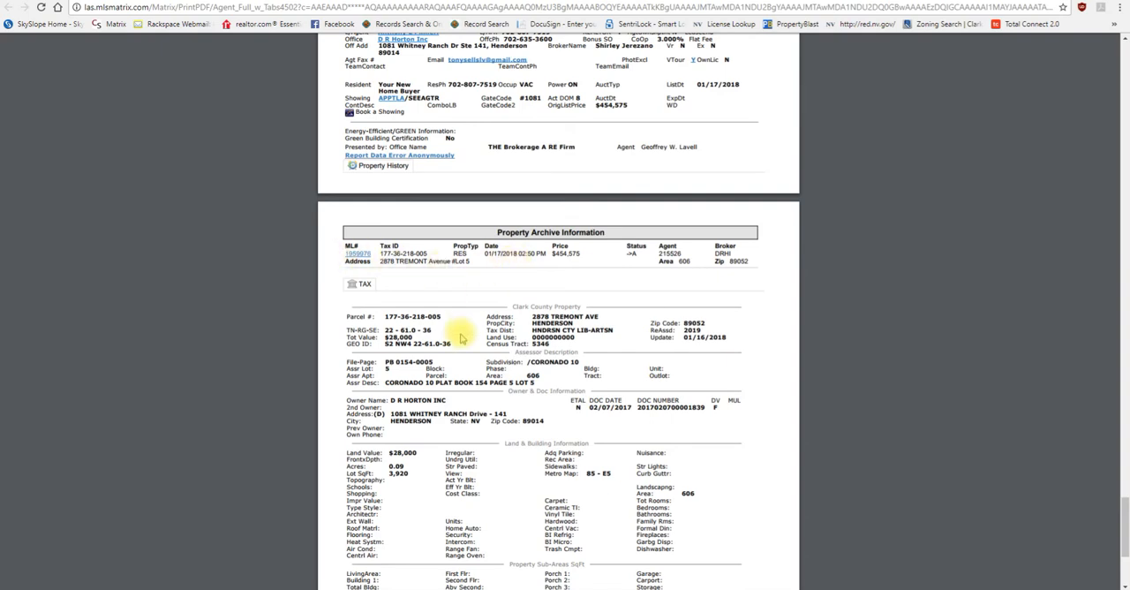
scroll(459, 408, down, 3)
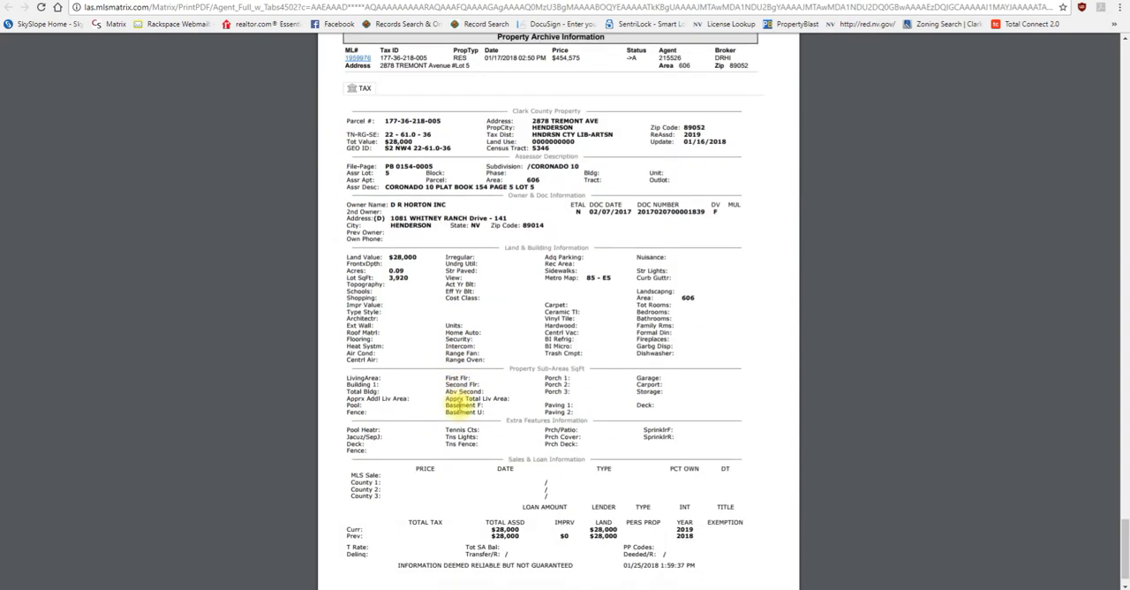
scroll(459, 406, down, 1)
scroll(406, 247, up, 7)
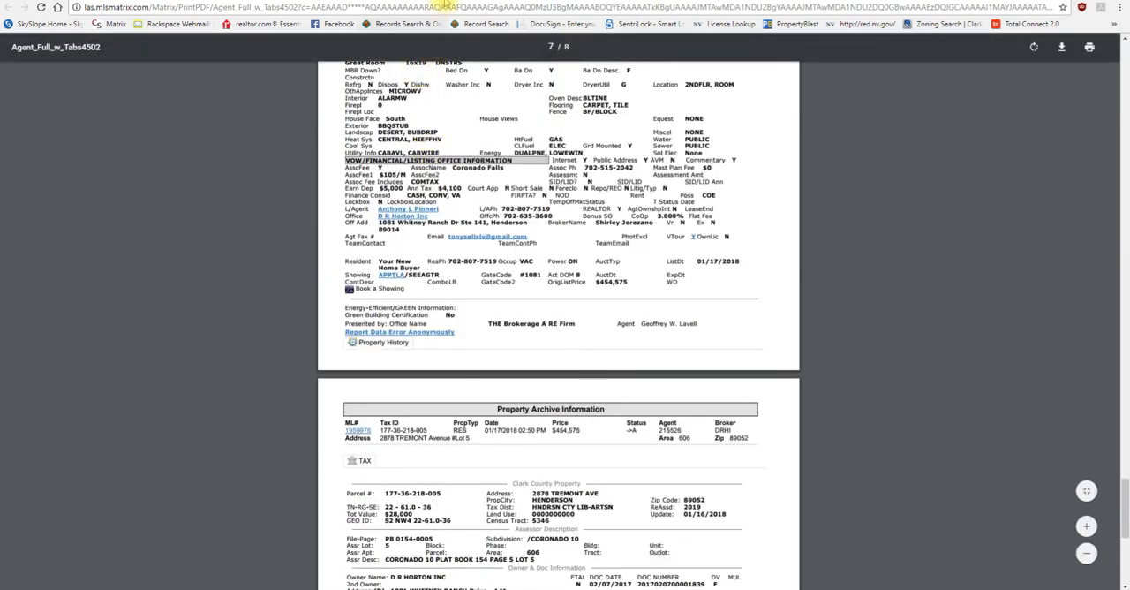
click(451, 0)
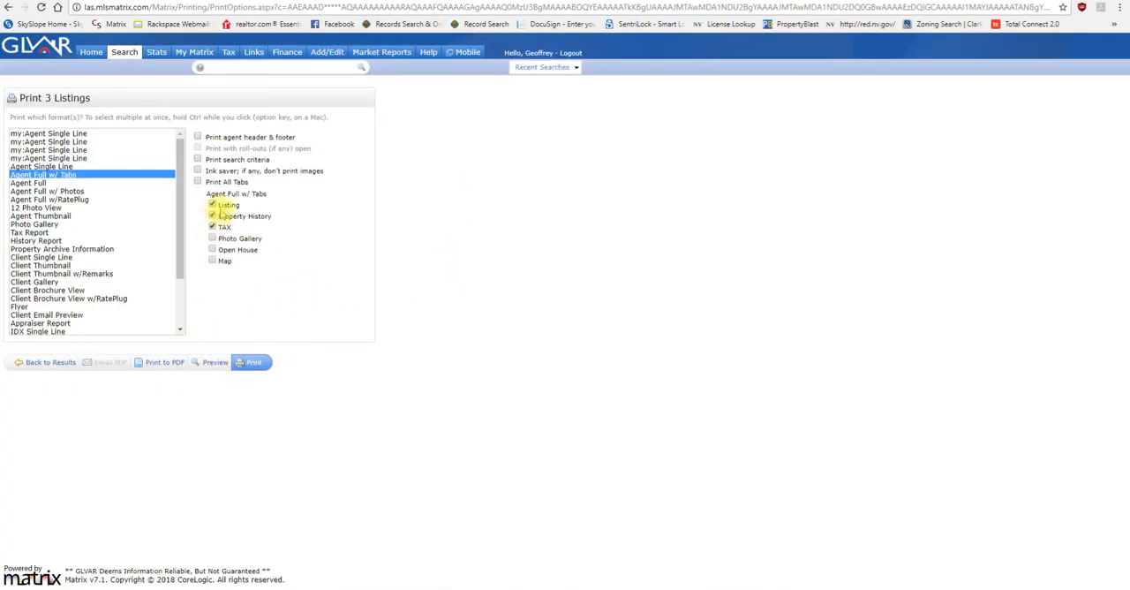
Step: Generate the Agent Full w/ Tabs PDF again, close it, and go back to the narrowed search results
click(161, 362)
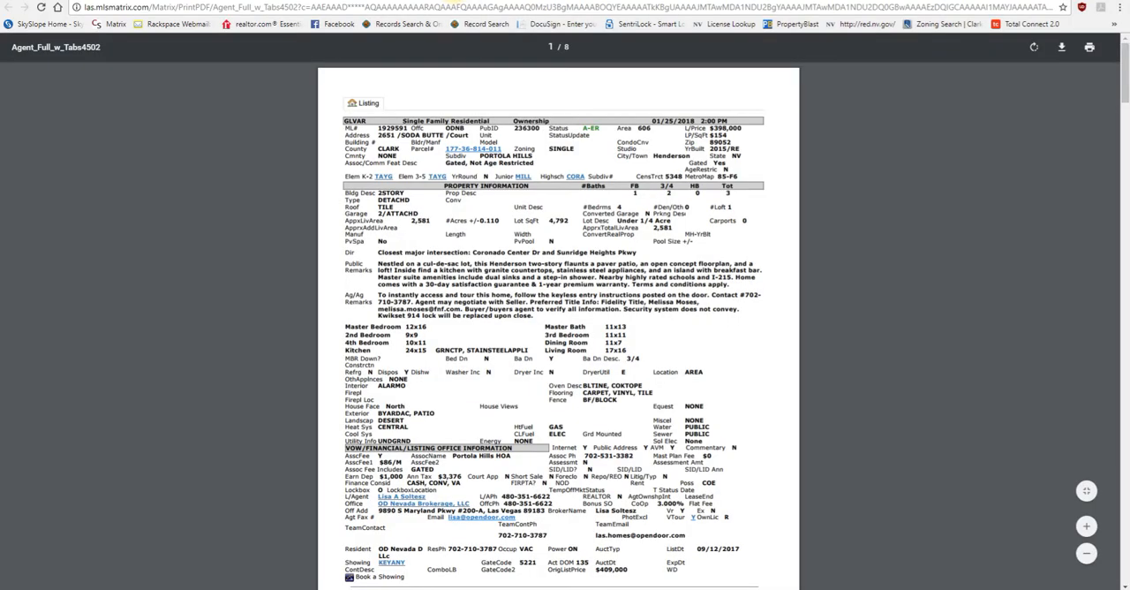
click(453, 0)
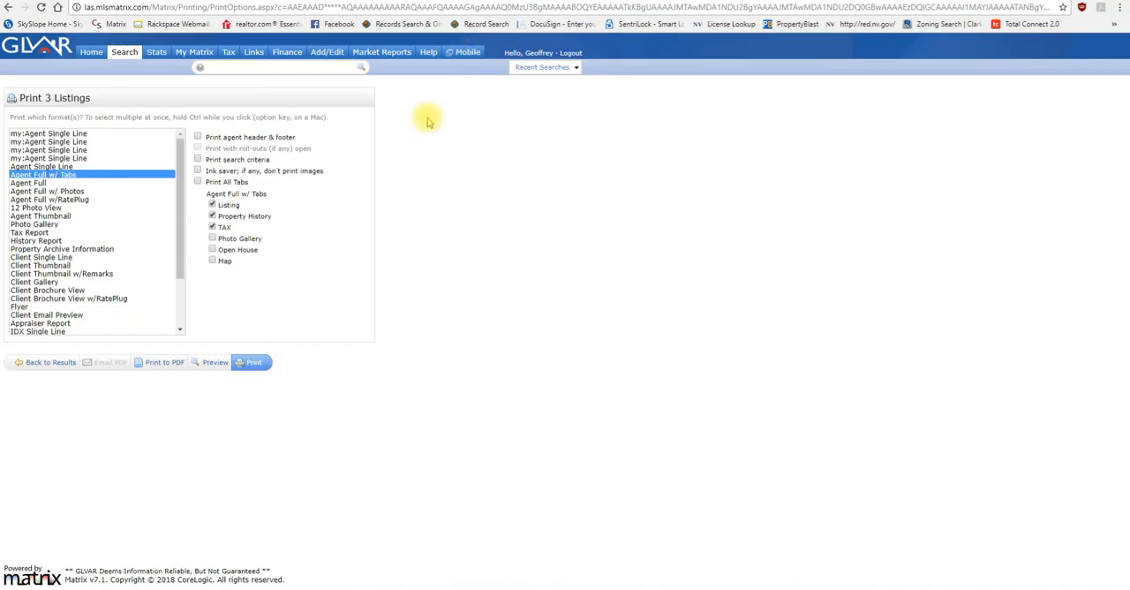
click(51, 362)
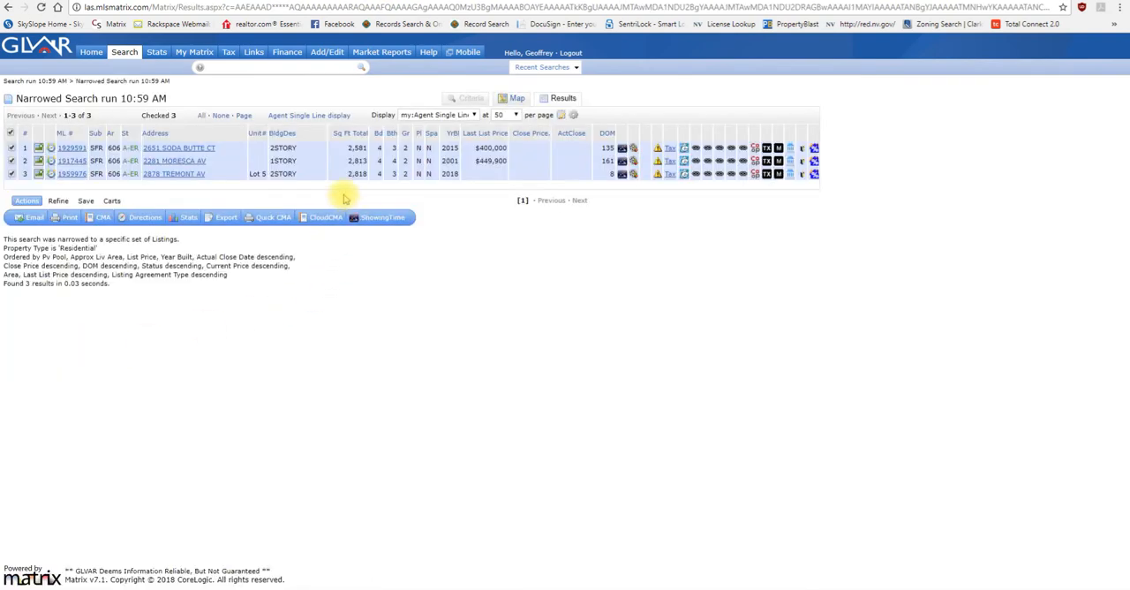
Step: Show the narrowed listings on the satellite map and examine where they lie at wider and closer zoom levels
click(519, 98)
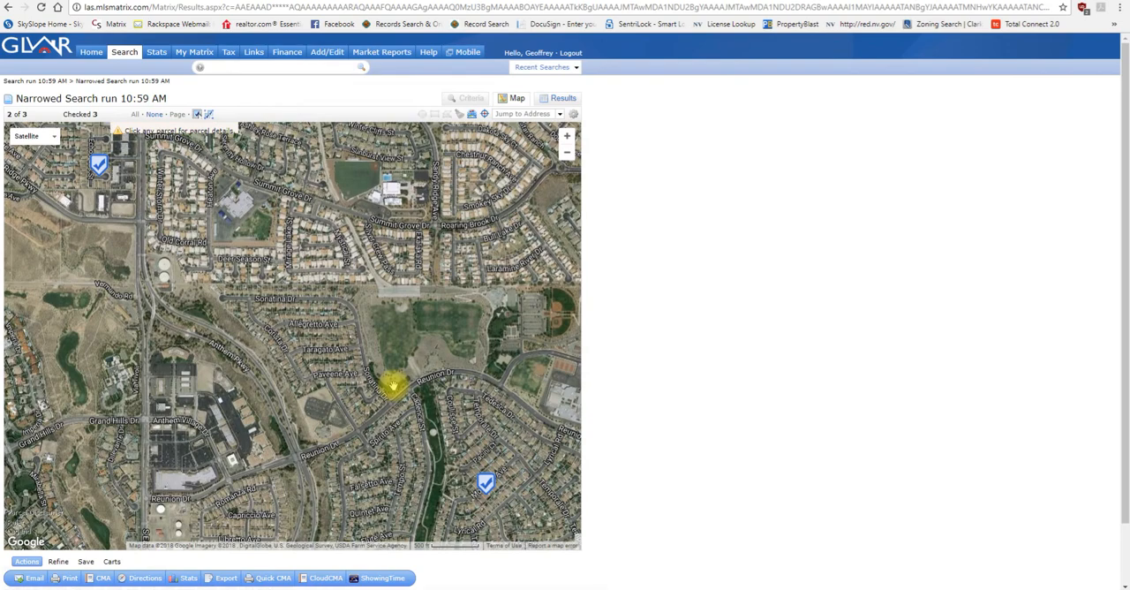
scroll(393, 386, down, 1)
scroll(392, 386, down, 2)
click(362, 336)
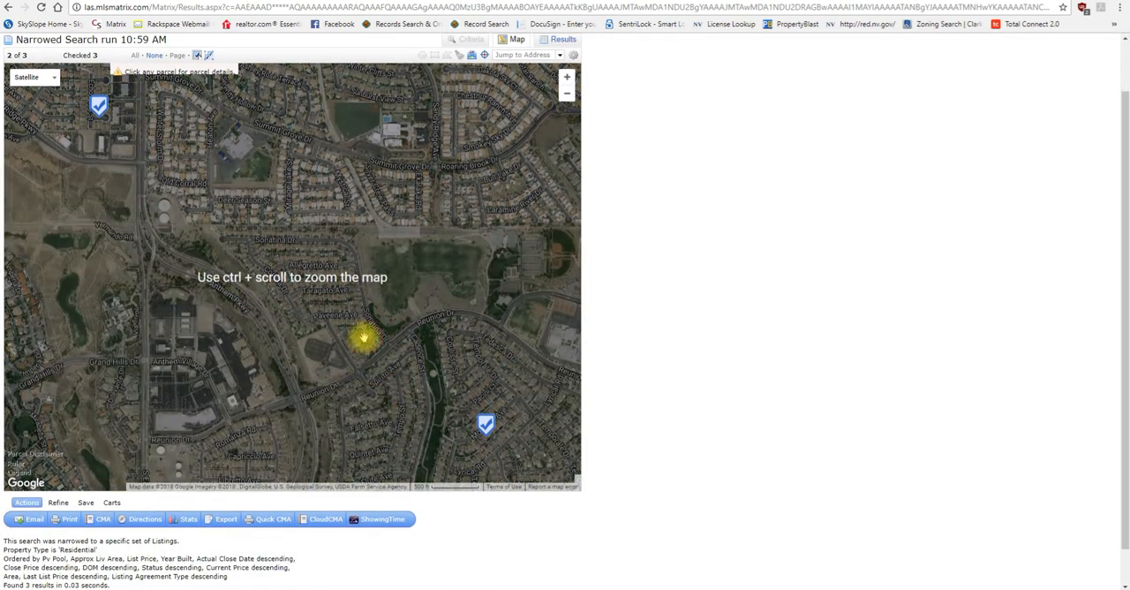
scroll(364, 340, down, 1)
scroll(345, 338, down, 1)
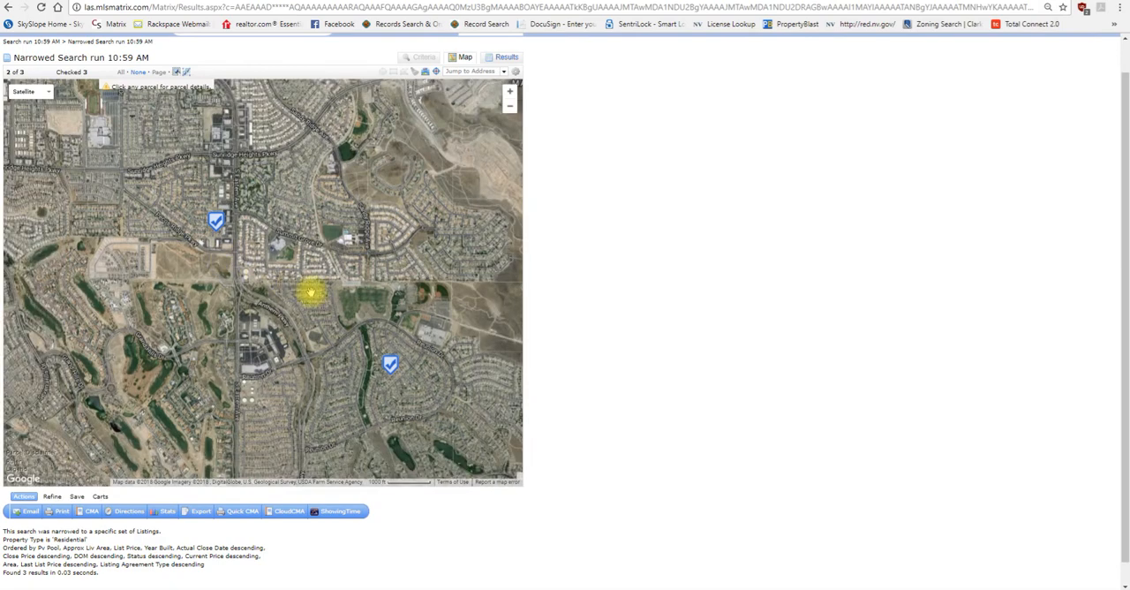
scroll(312, 293, down, 1)
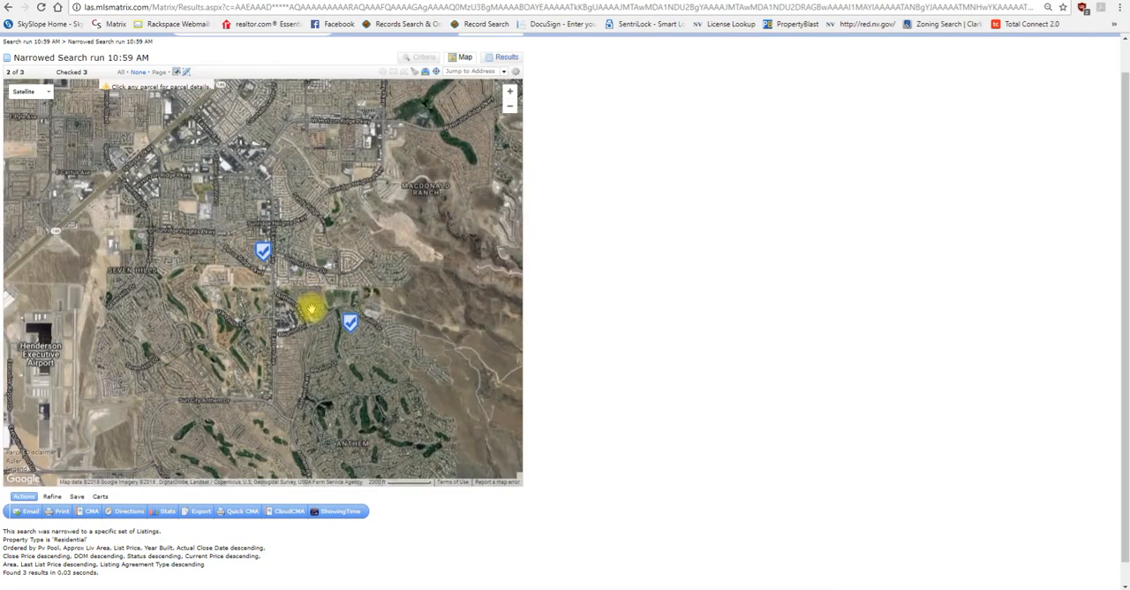
scroll(311, 308, down, 1)
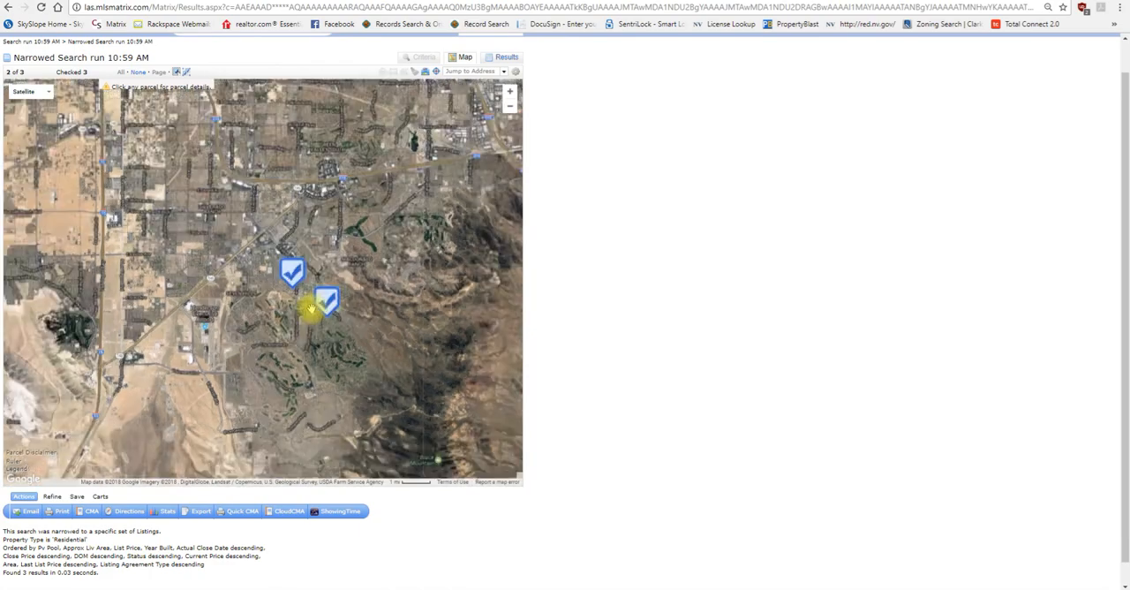
scroll(310, 308, down, 1)
scroll(310, 308, up, 3)
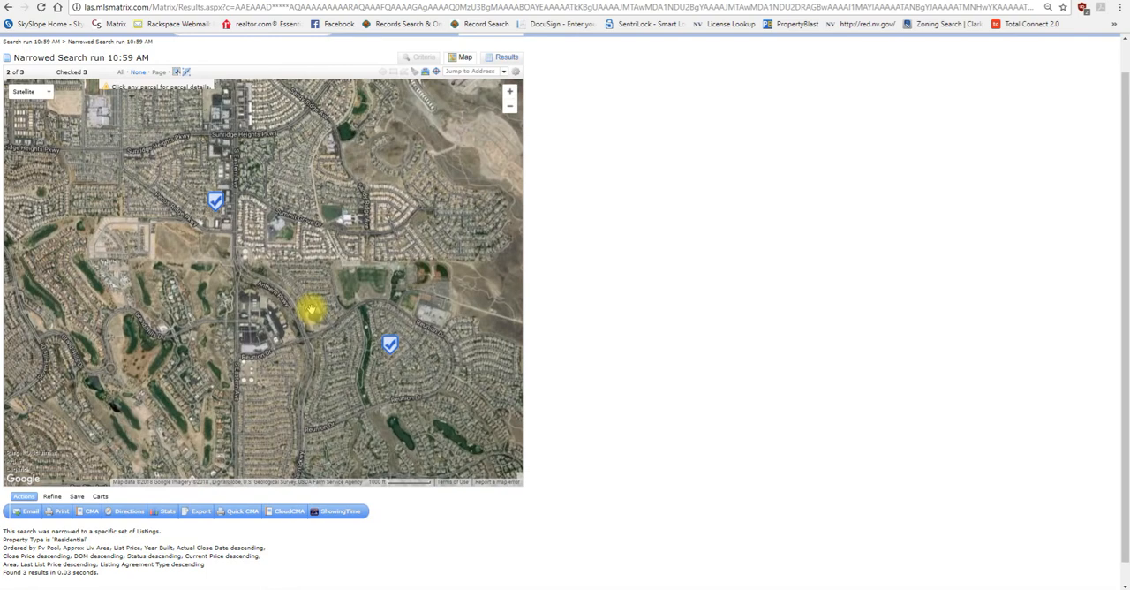
scroll(311, 309, up, 1)
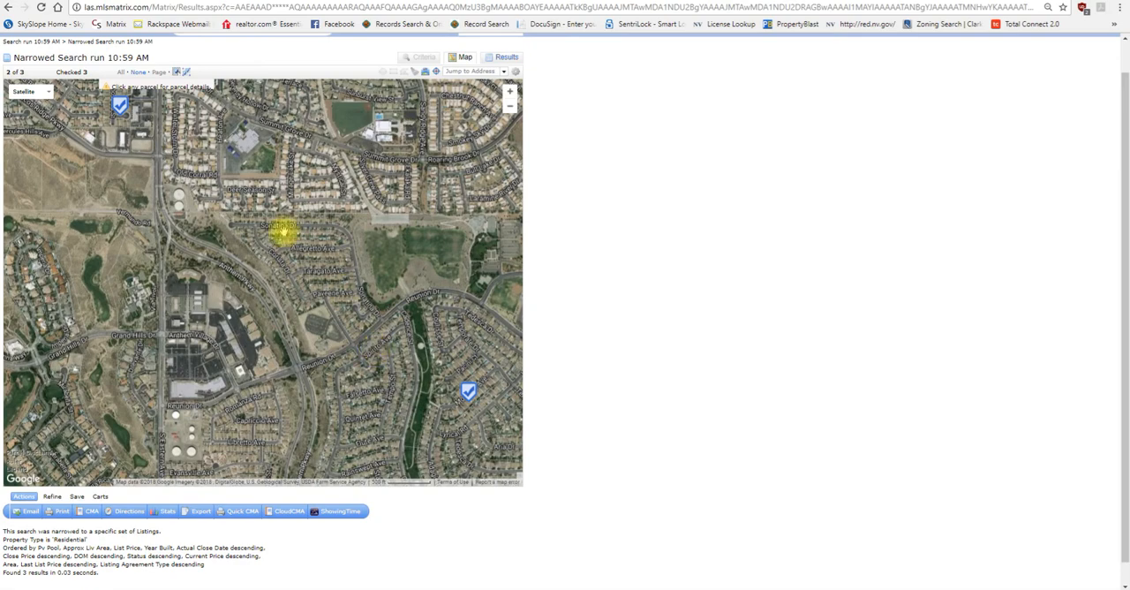
scroll(283, 229, down, 3)
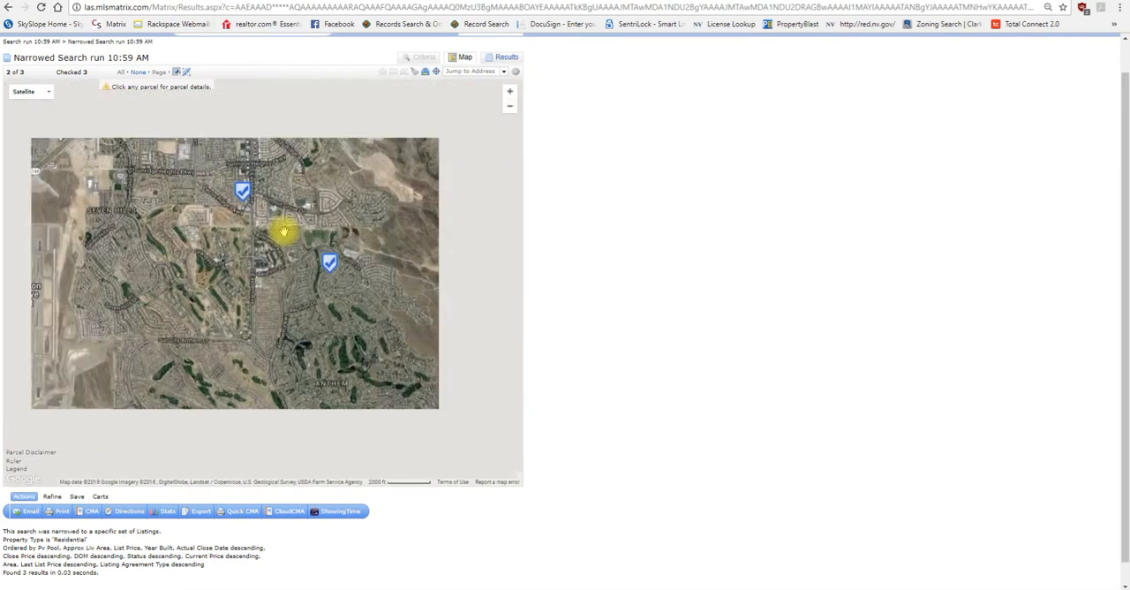
Step: Examine the map area north of the listings, from Southfork up to the neighborhoods around the Bruce Woodbury Beltway
drag(186, 195, 232, 290)
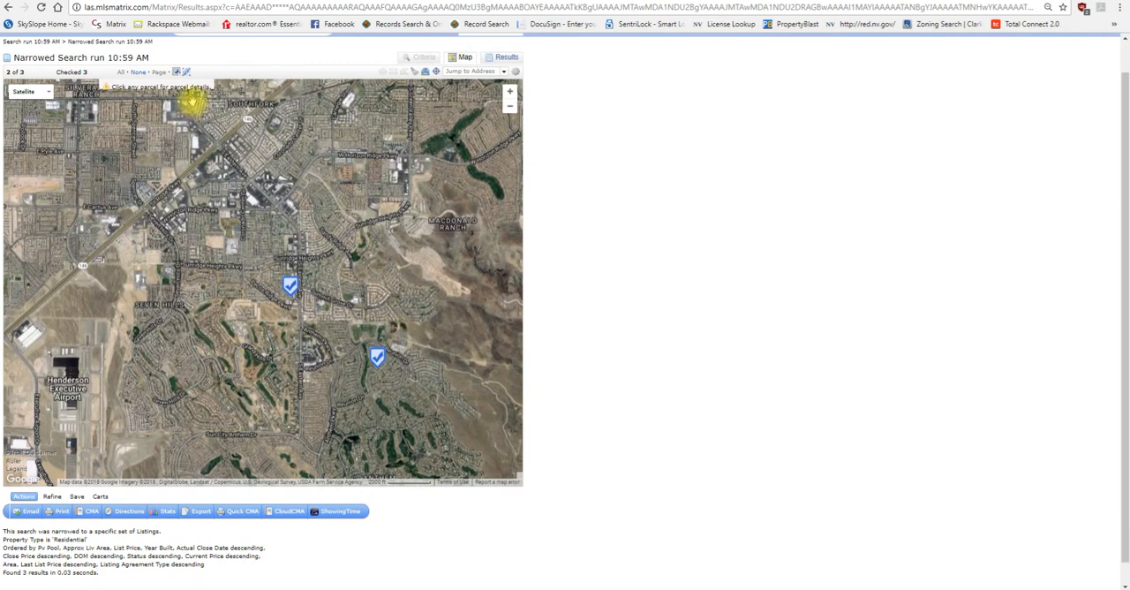
drag(187, 107, 177, 203)
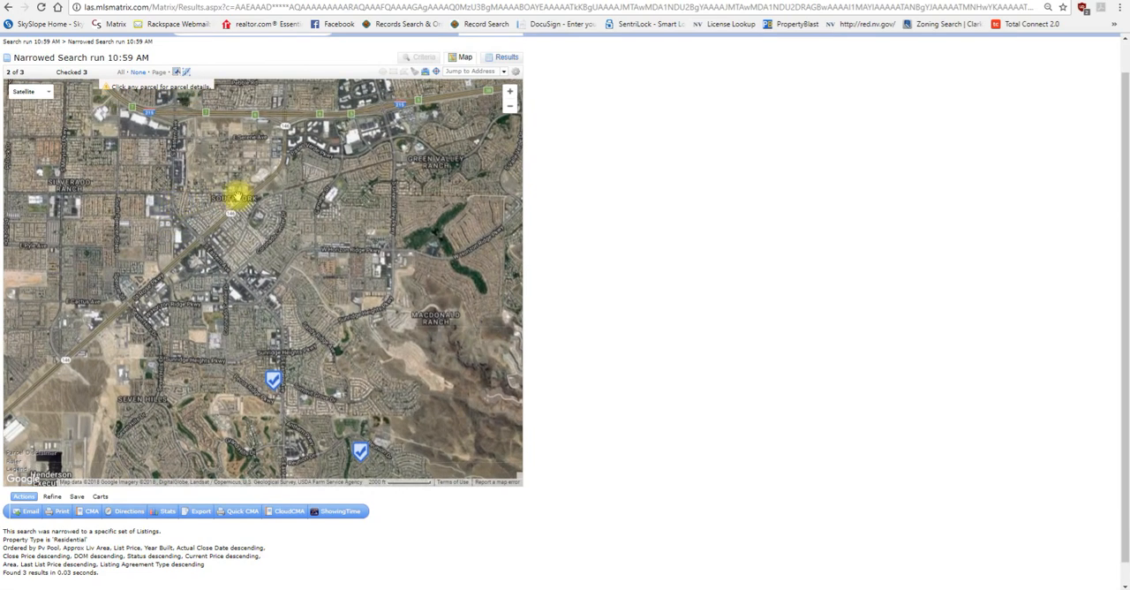
scroll(259, 193, up, 3)
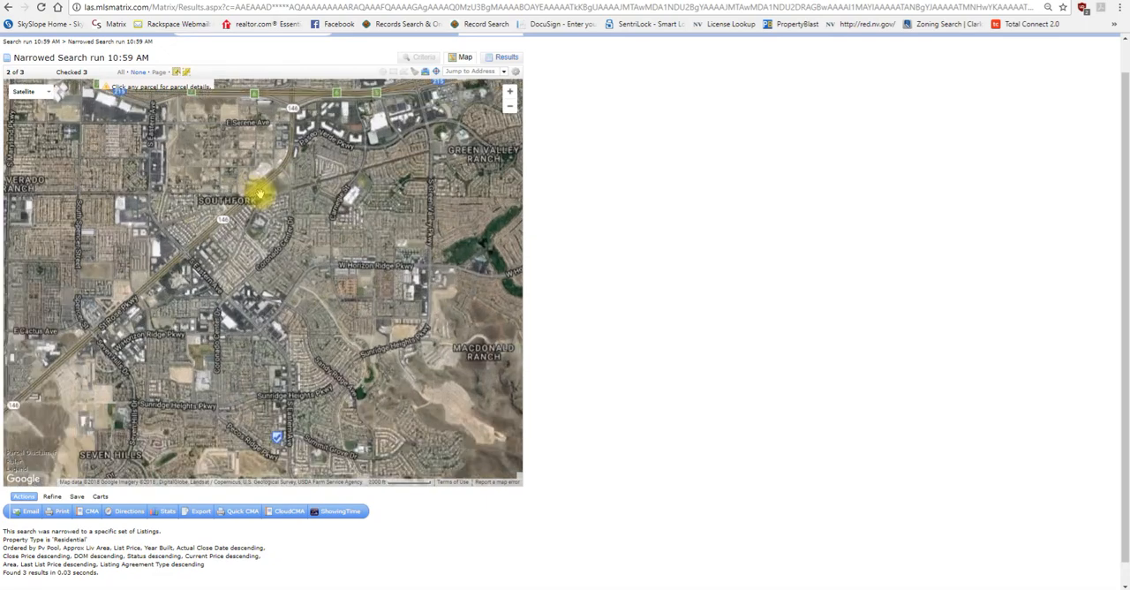
drag(261, 201, 199, 374)
drag(270, 202, 195, 362)
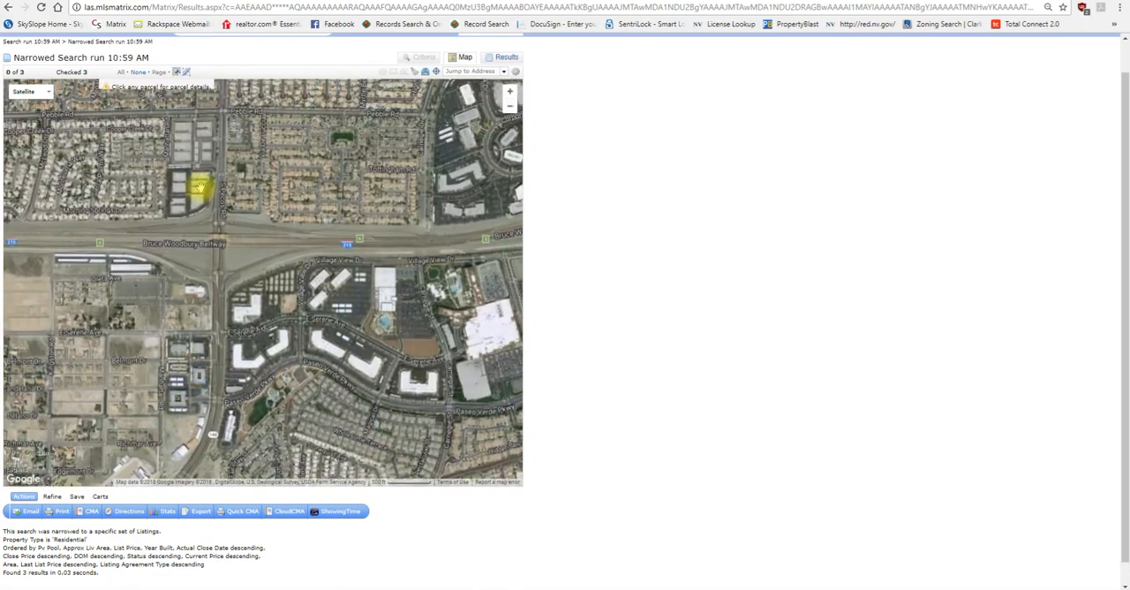
drag(197, 184, 203, 292)
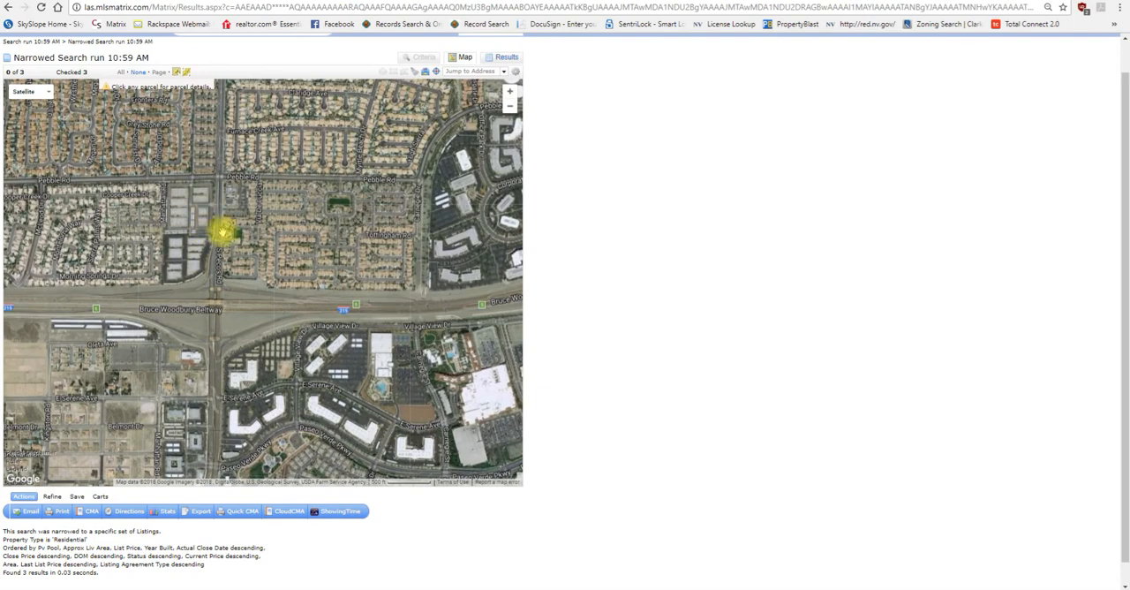
scroll(222, 232, down, 1)
scroll(222, 231, down, 1)
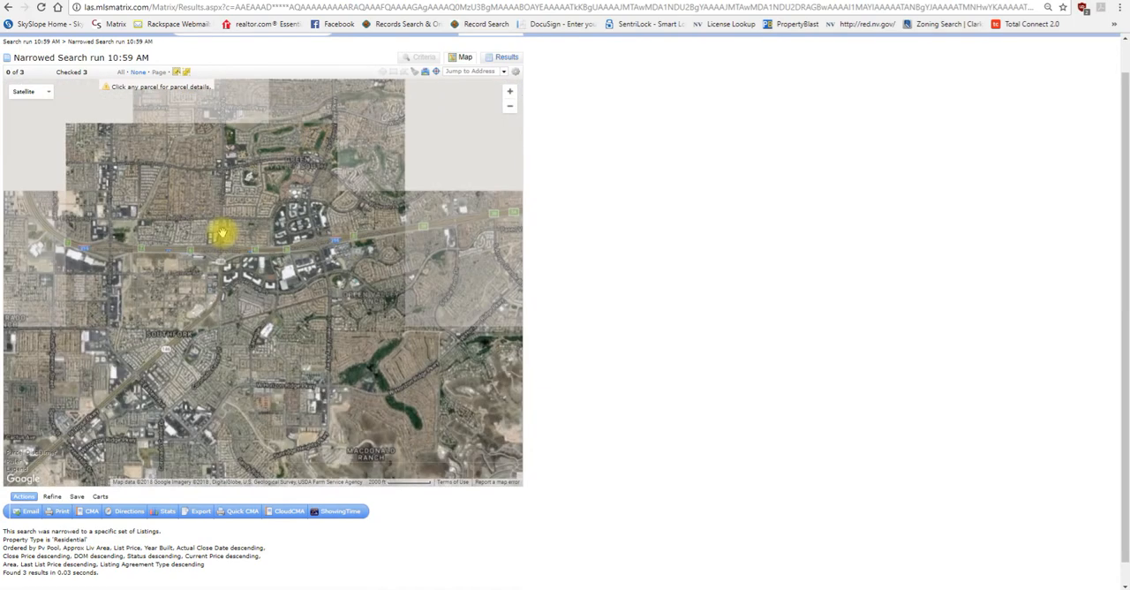
scroll(232, 249, down, 1)
drag(234, 258, 229, 164)
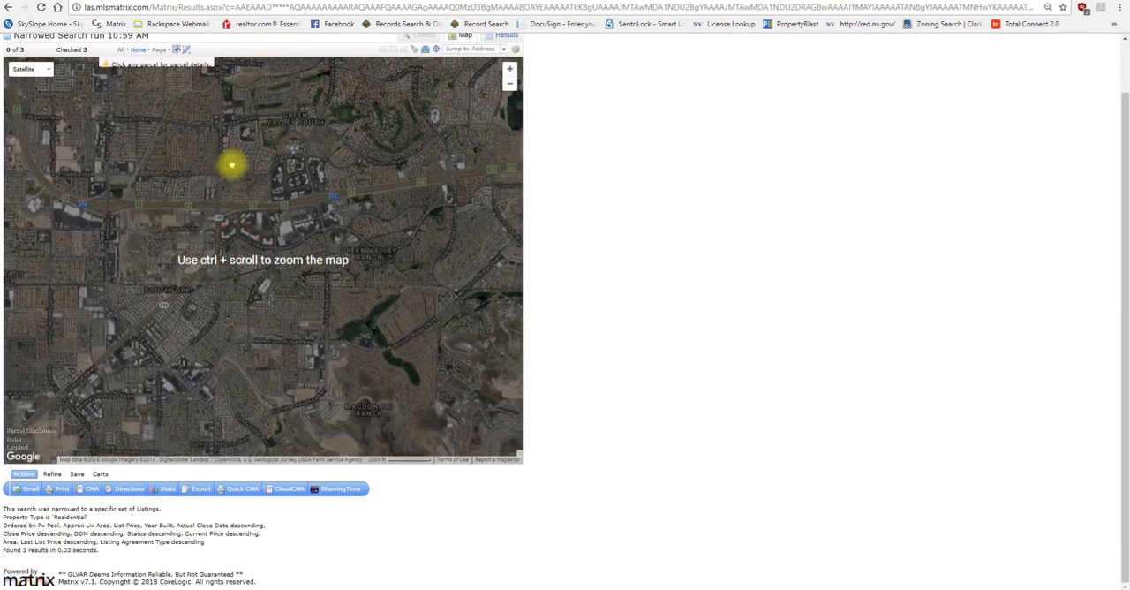
Step: Bring the narrowed listings back into view on the satellite map and examine the summary of the northern one
drag(235, 260, 230, 148)
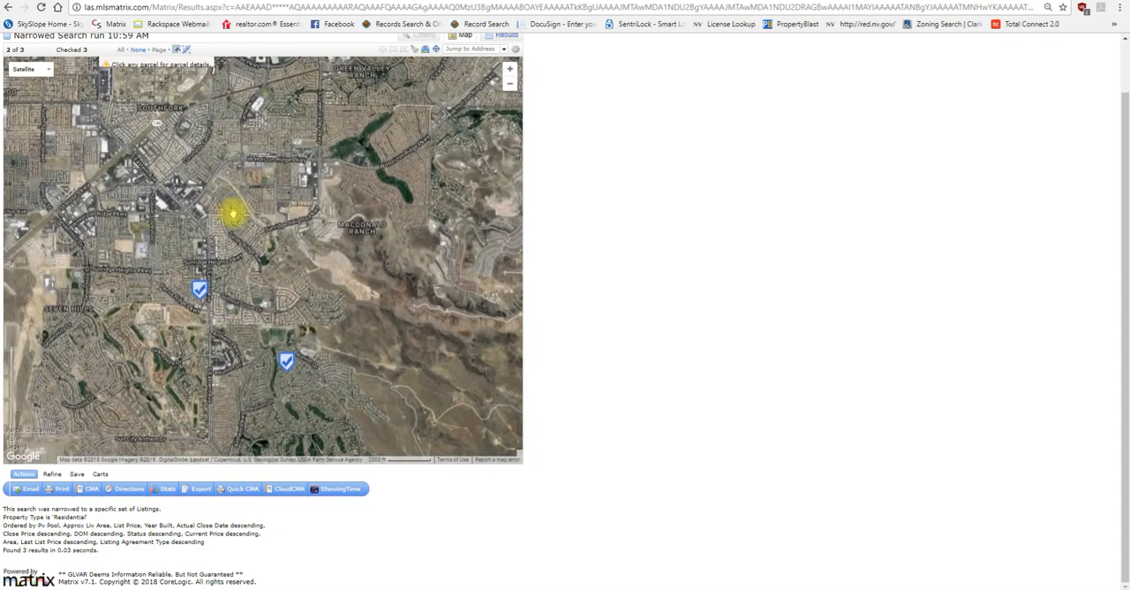
mouse_move(198, 296)
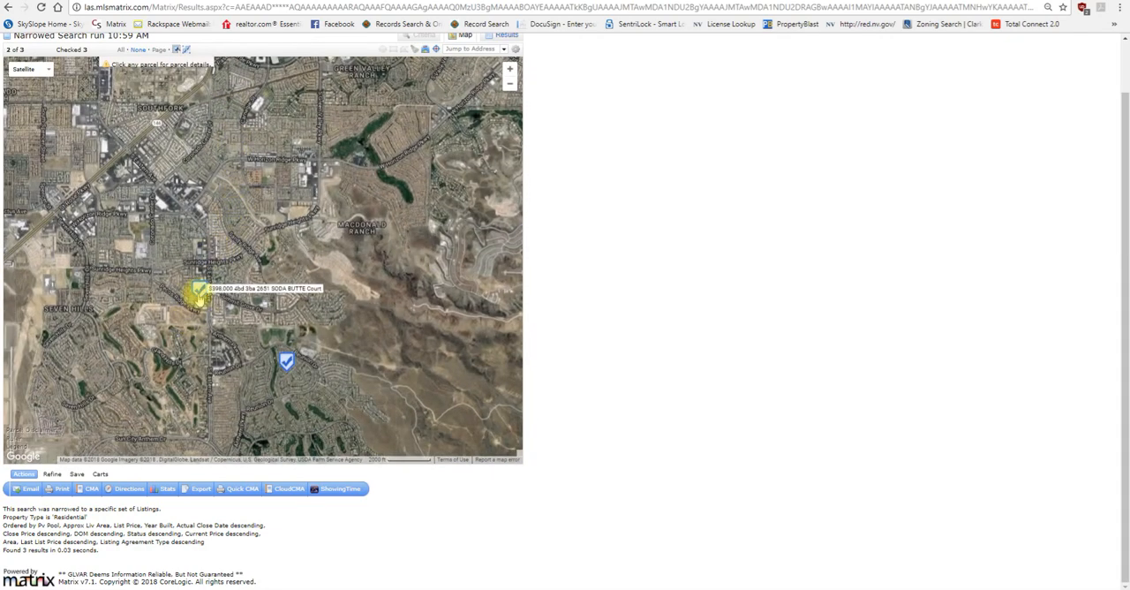
click(198, 297)
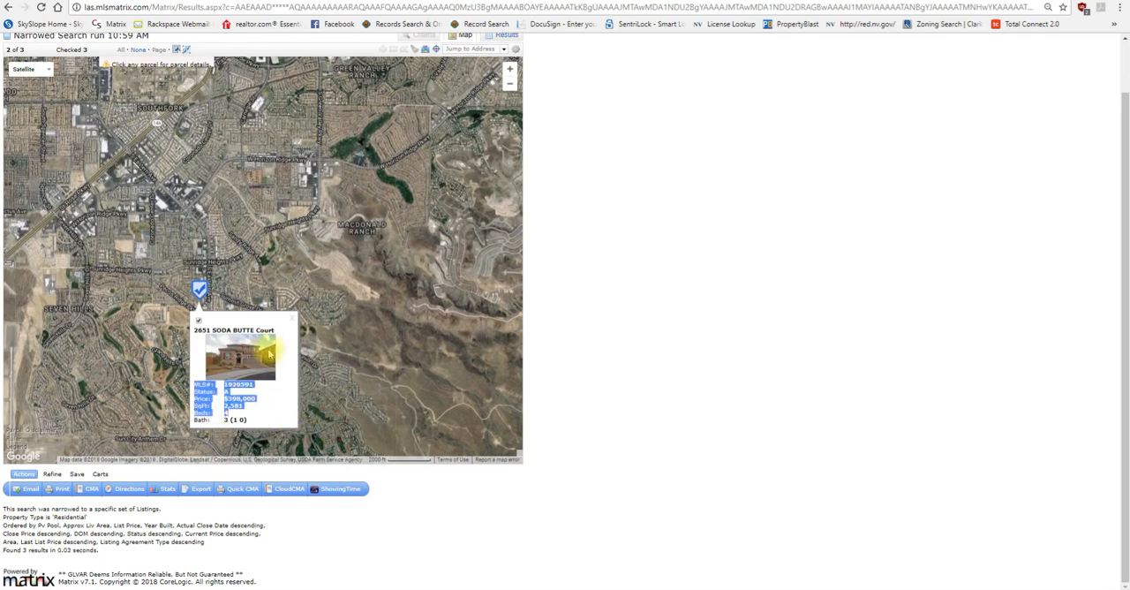
key(Escape)
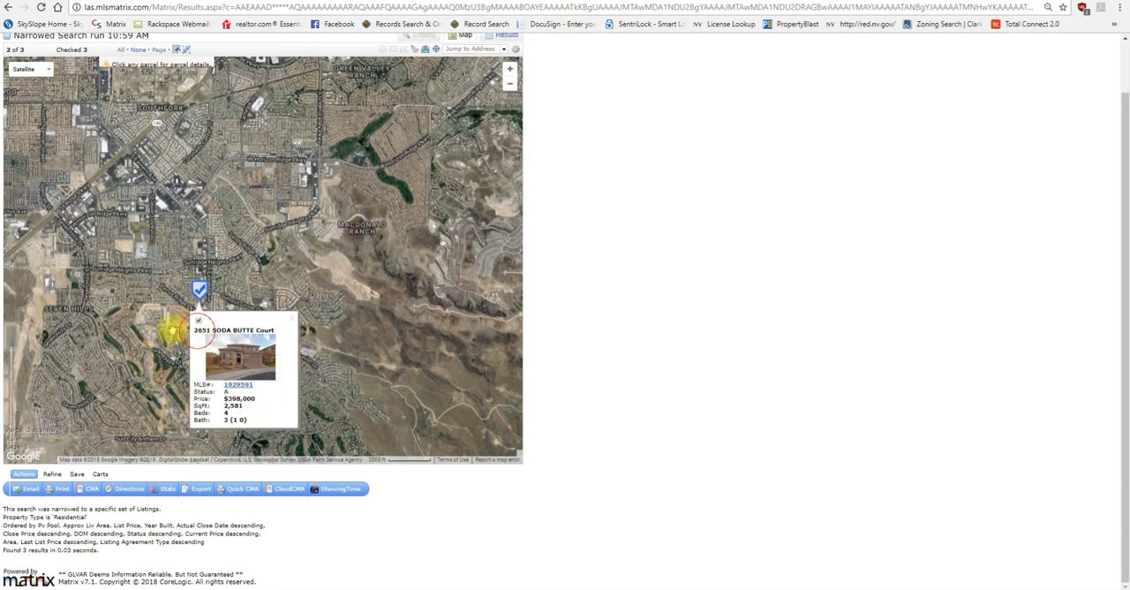
click(197, 321)
click(198, 321)
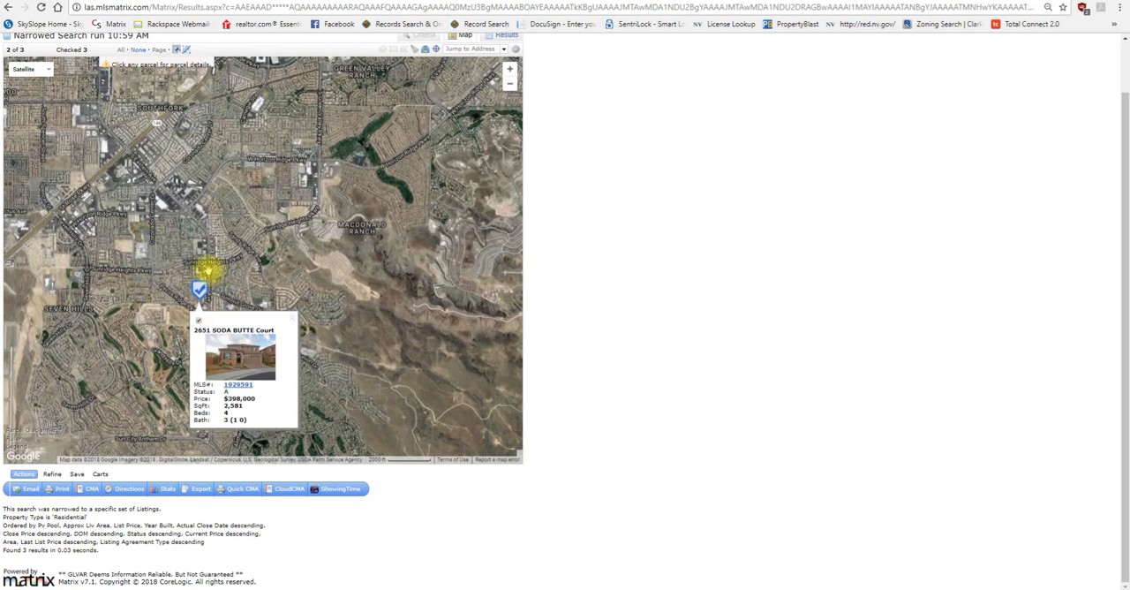
mouse_move(252, 186)
mouse_down()
mouse_move(238, 252)
mouse_move(170, 171)
mouse_up()
mouse_move(205, 344)
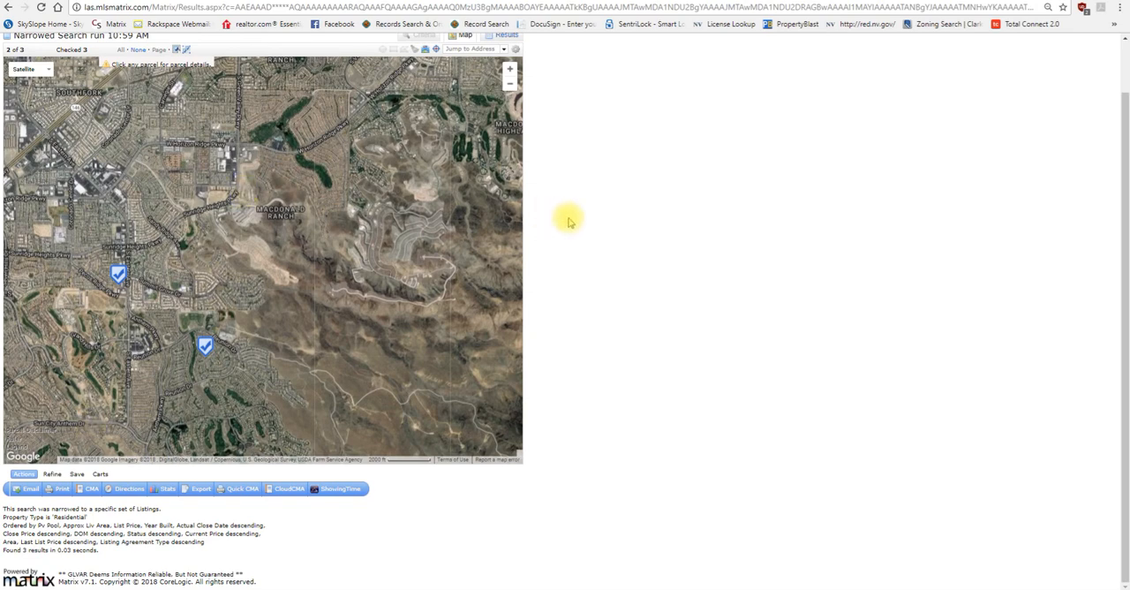
Step: Try to revise the criteria of the narrowed search, and return to its results list
scroll(557, 222, up, 1)
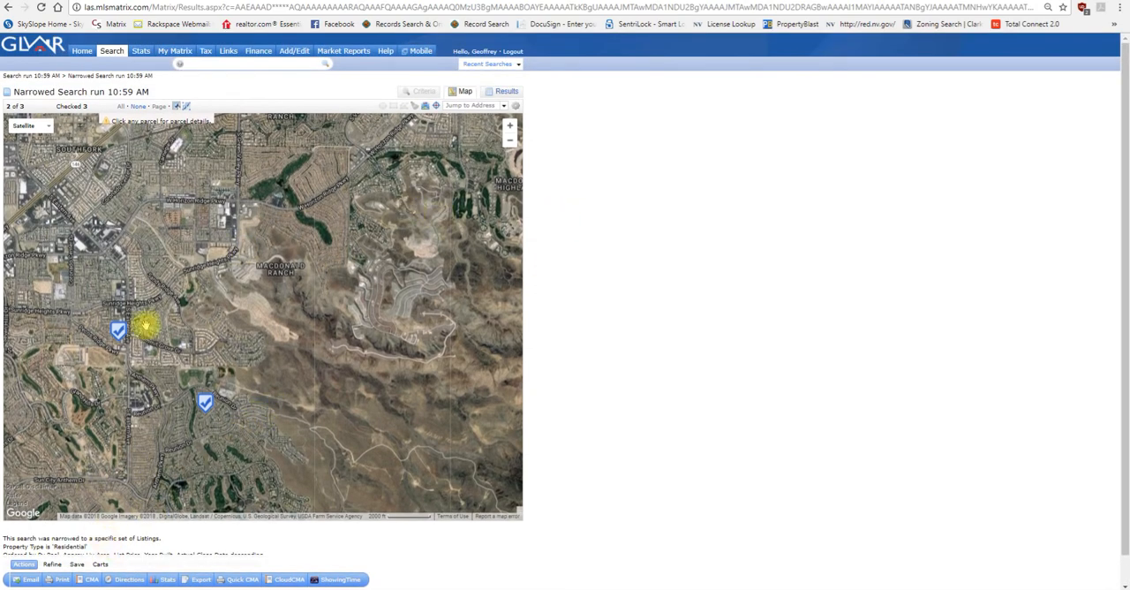
click(422, 92)
click(658, 70)
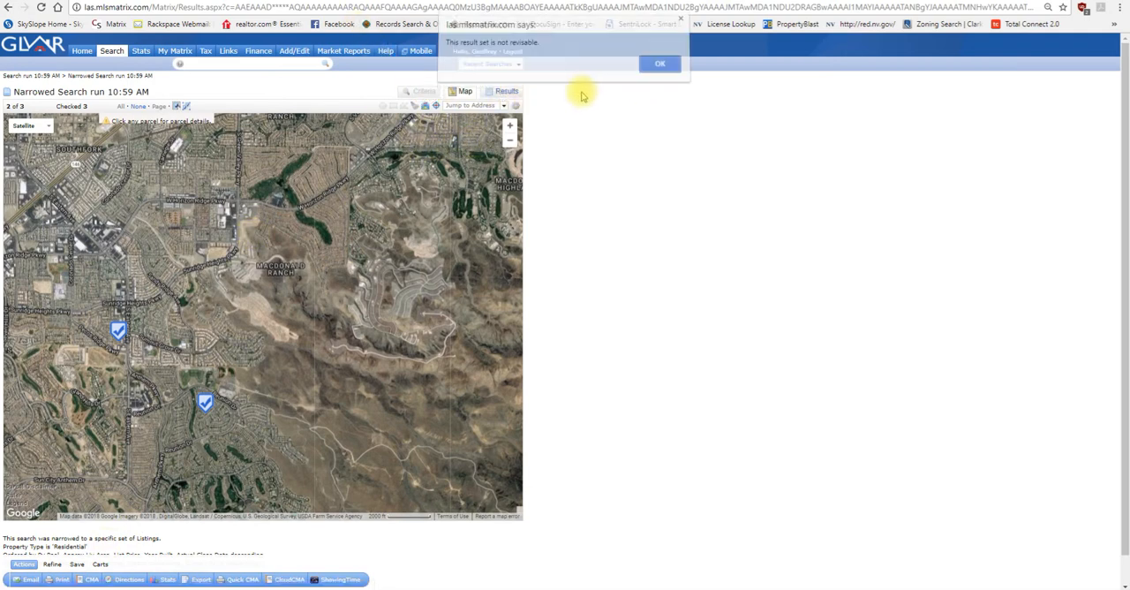
click(507, 92)
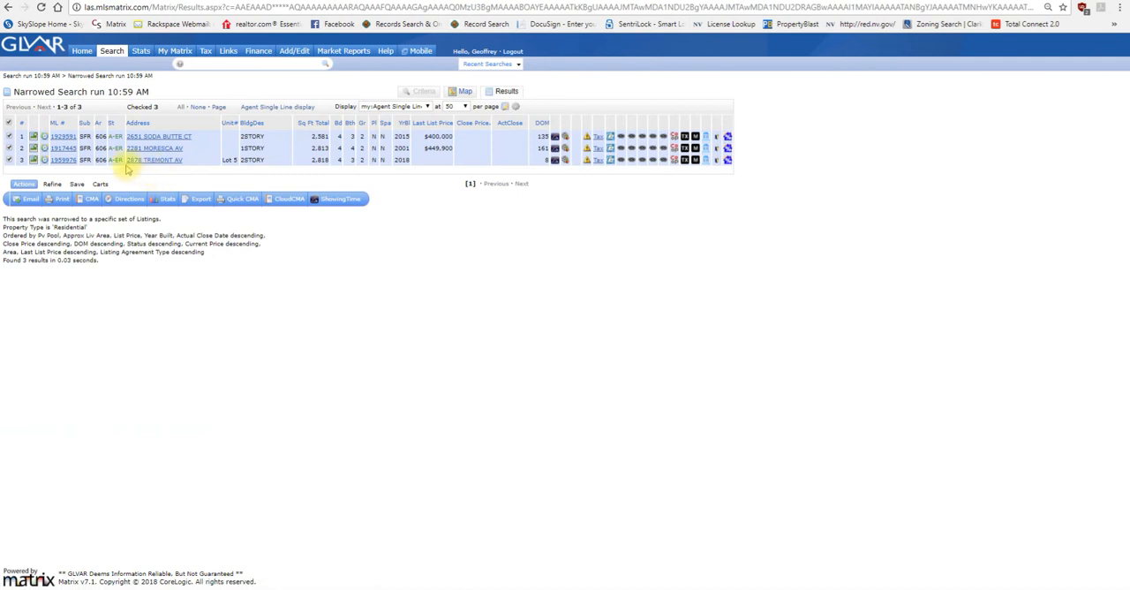
Step: Open the full agent report of the first narrowed listing and examine its directions, remarks and office information at a larger zoom
click(63, 136)
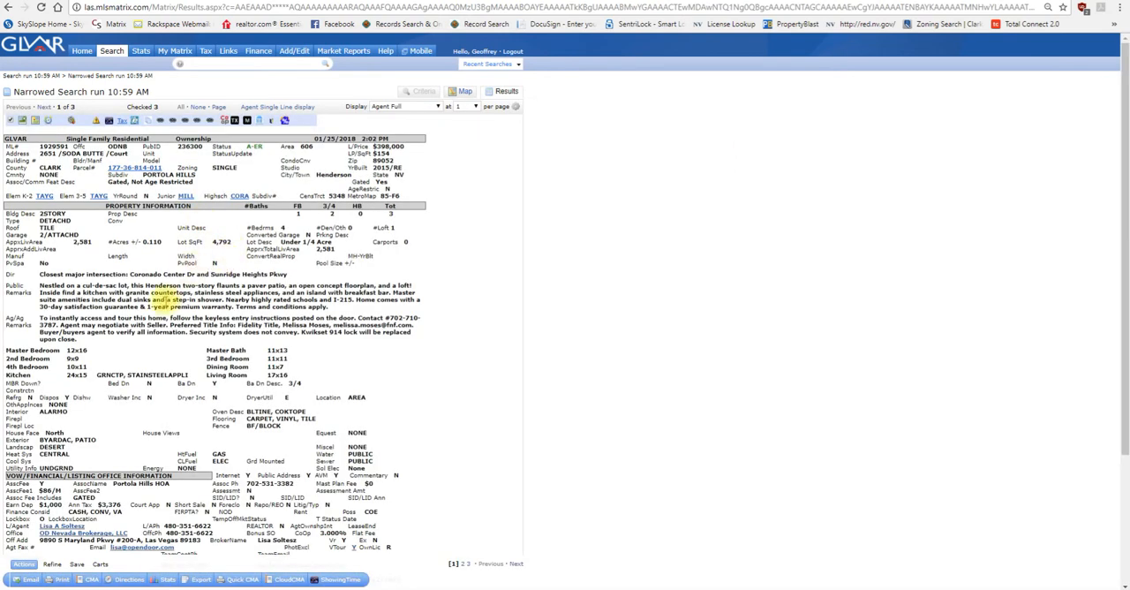
triple_click(115, 275)
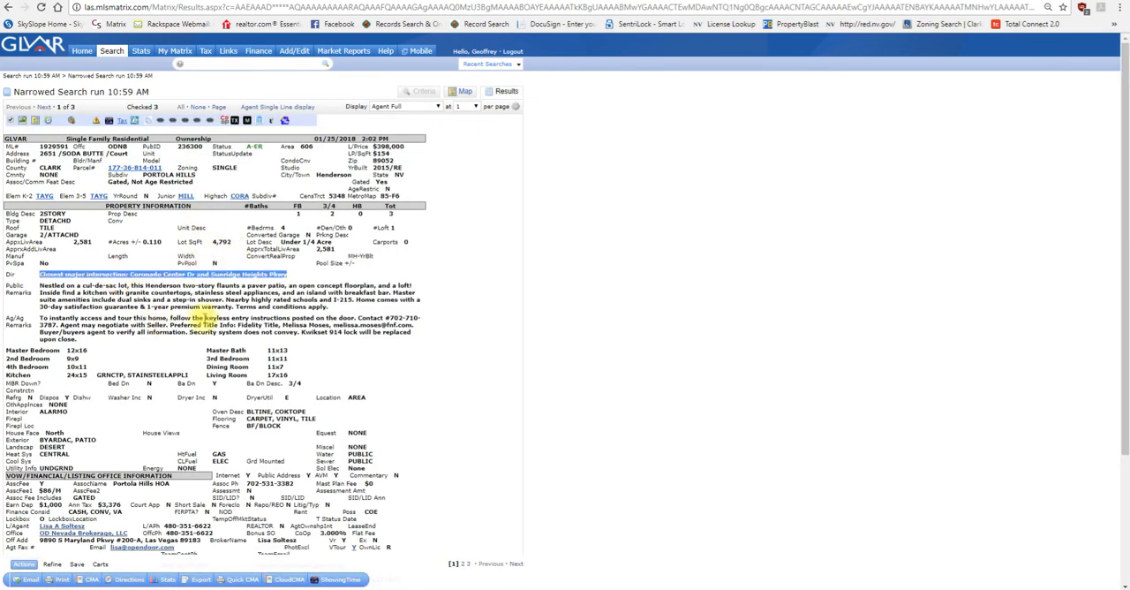
key(ctrl+plus)
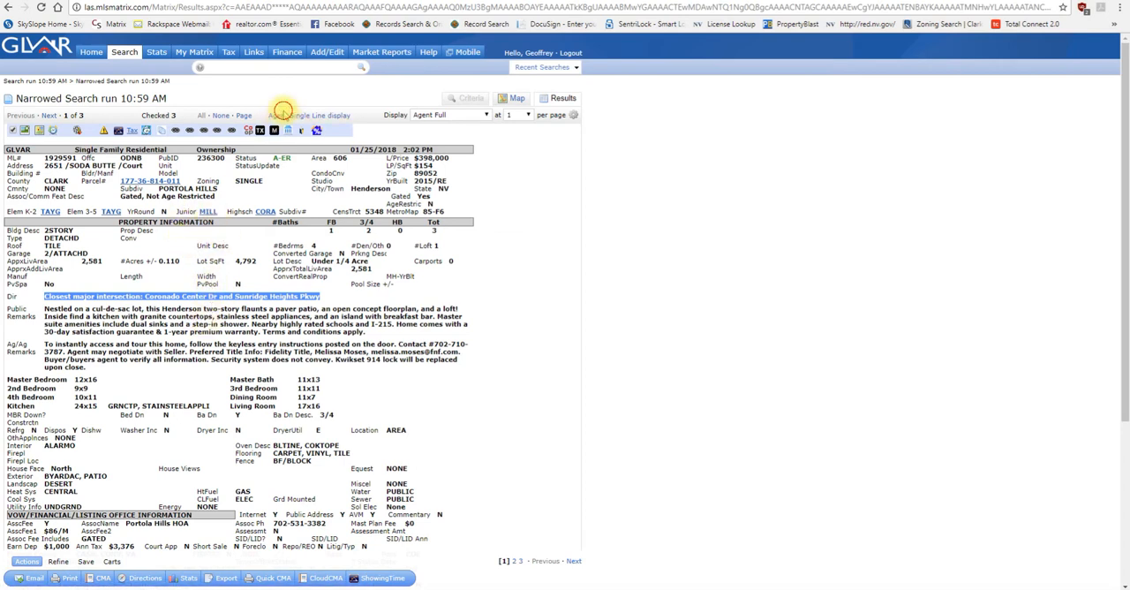
click(283, 109)
scroll(142, 467, down, 1)
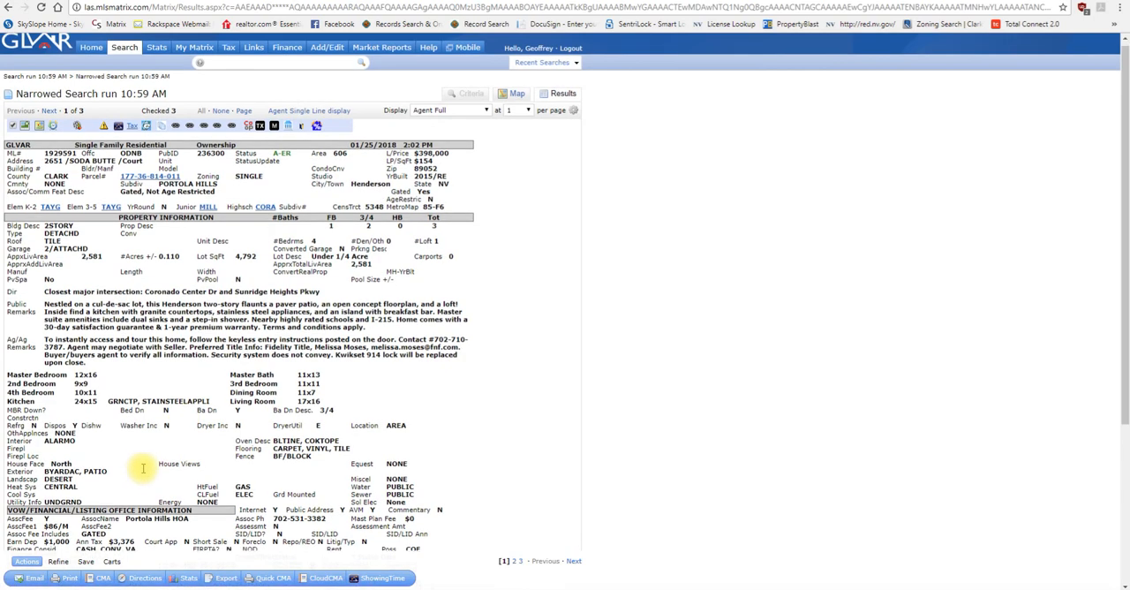
scroll(142, 468, down, 1)
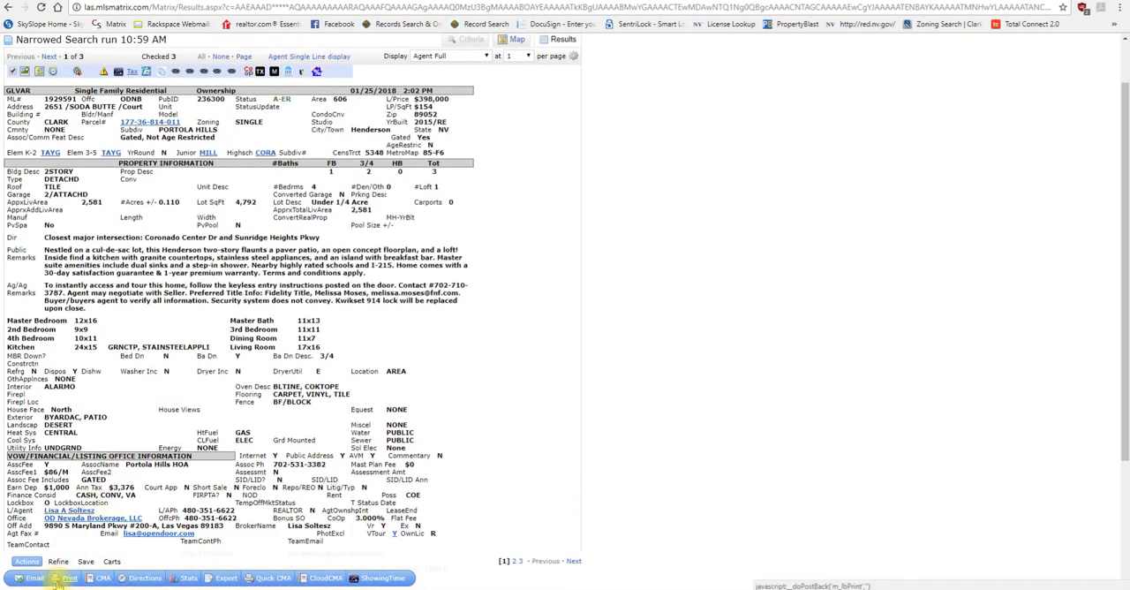
Step: Examine the form for emailing the three listings and its new-contact form, and leave both without sending or saving
click(34, 577)
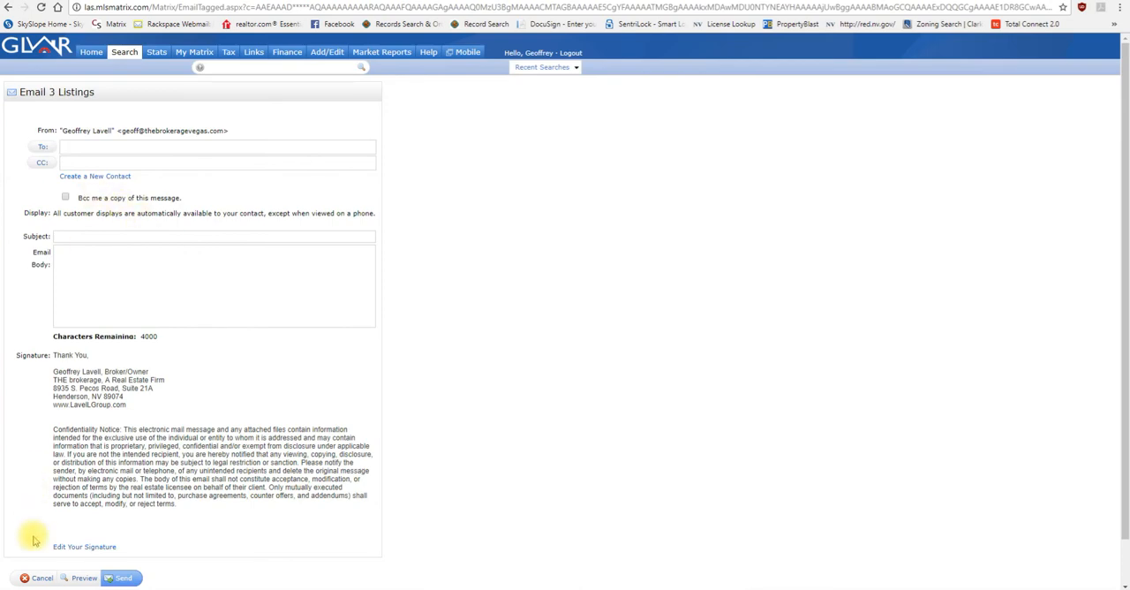
click(42, 578)
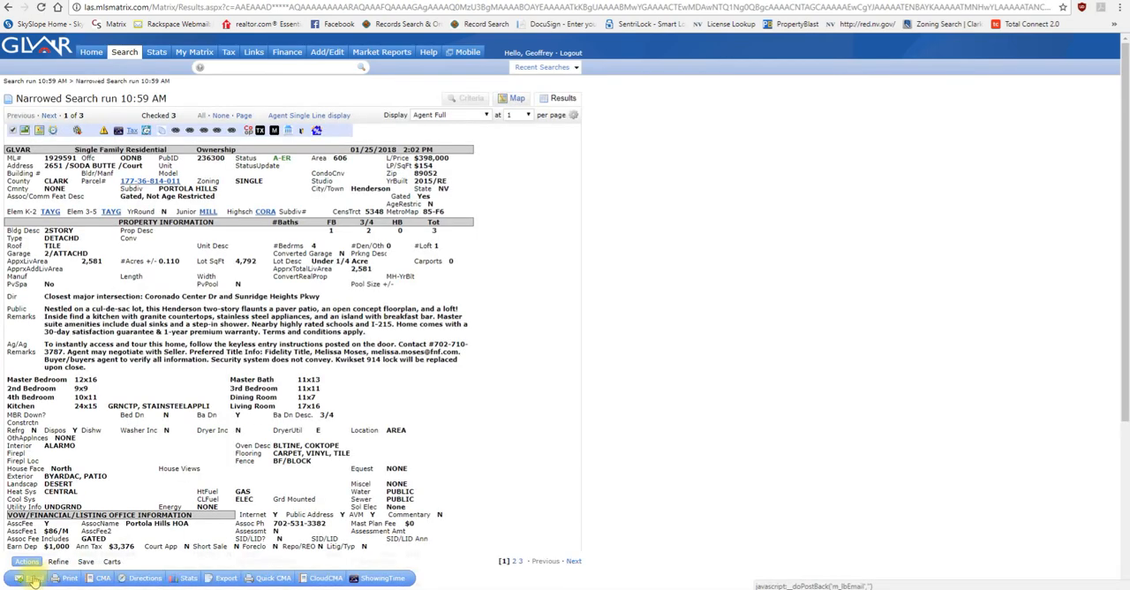
click(34, 577)
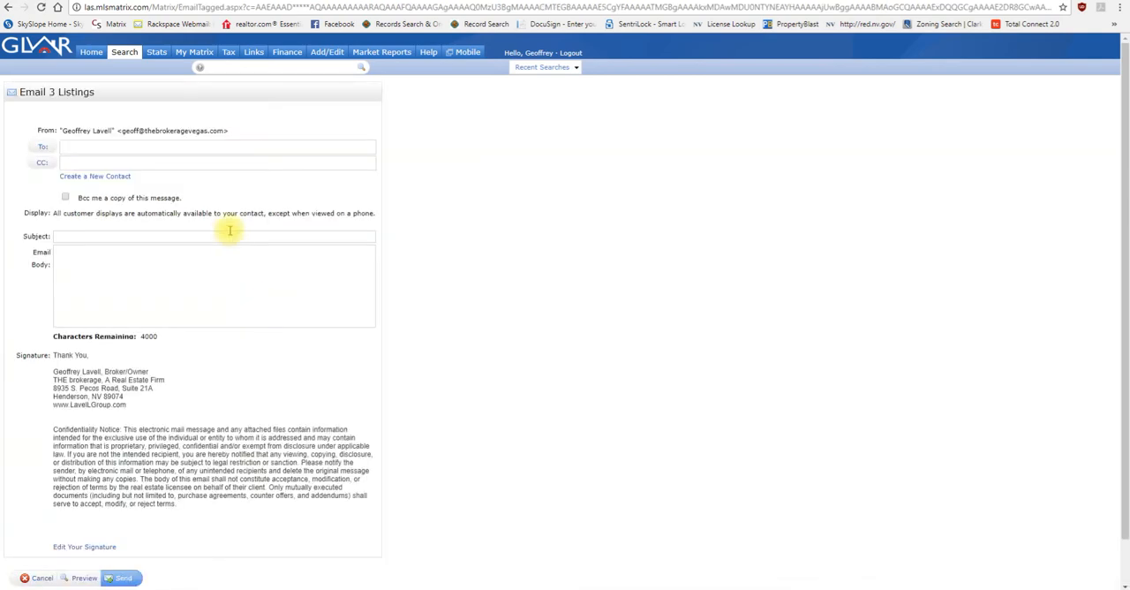
click(101, 177)
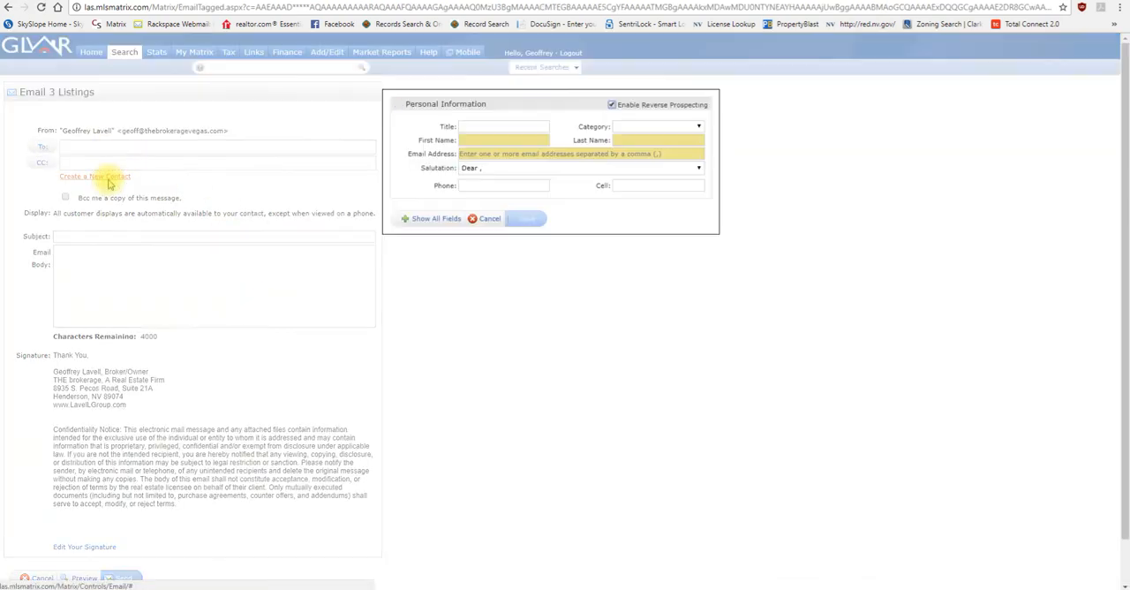
click(487, 220)
scroll(161, 379, down, 2)
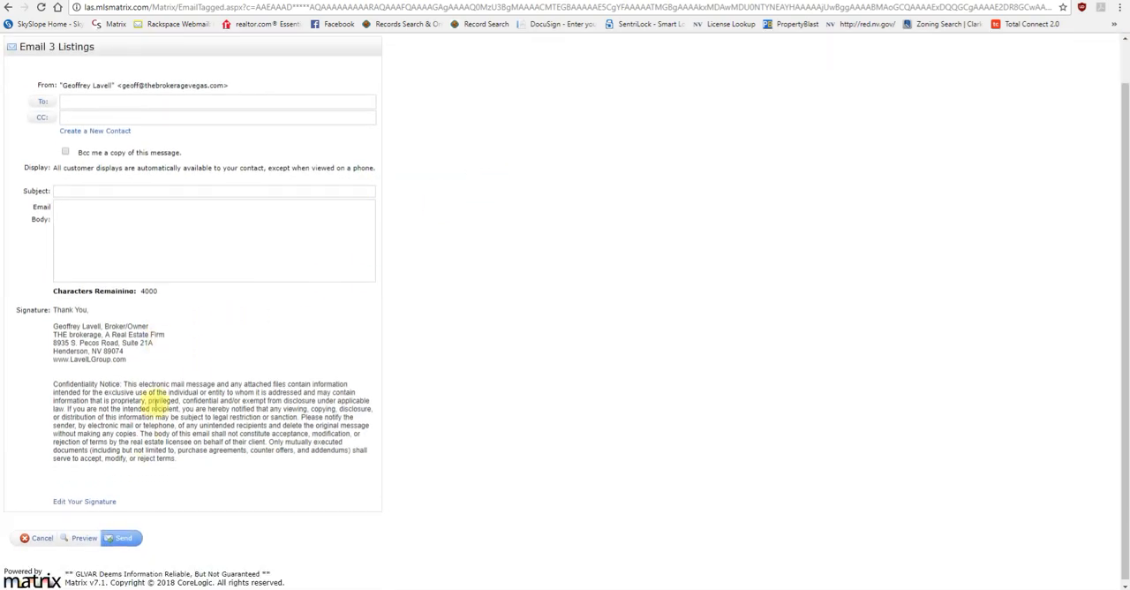
click(41, 536)
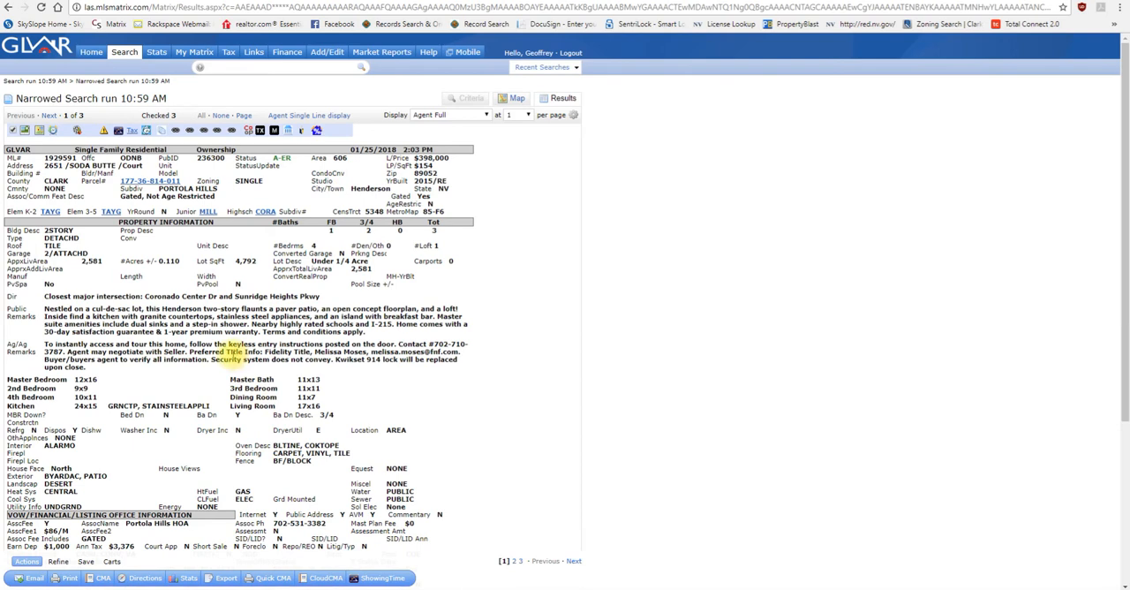
Step: Return to the original 10:59 AM search results and deselect the three checked listings
click(49, 82)
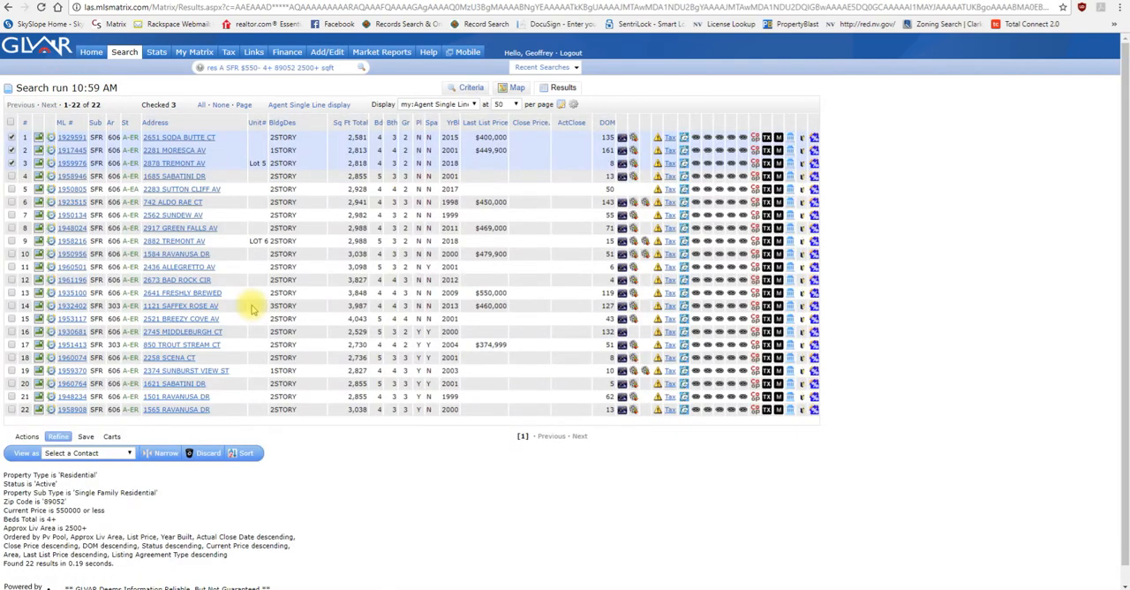
click(12, 137)
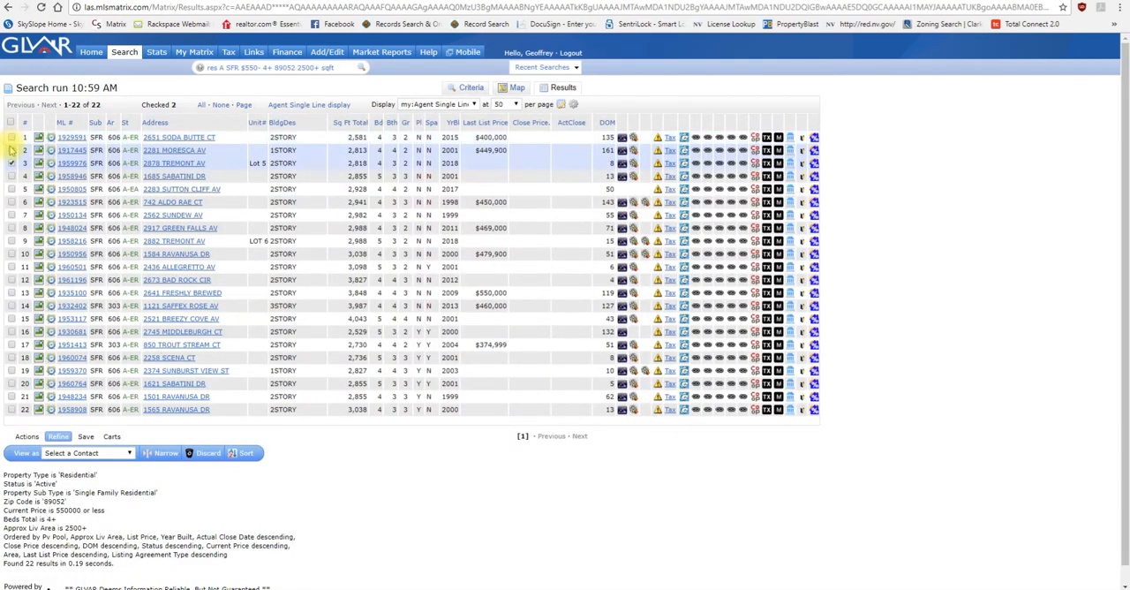
click(12, 162)
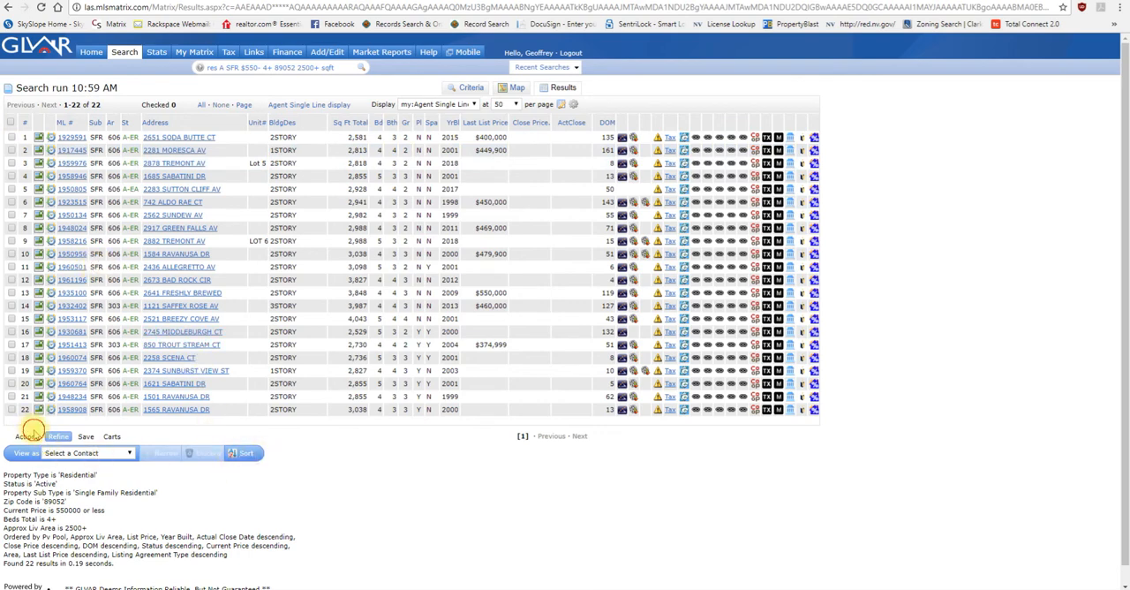
Step: Start a new auto email based on the original search criteria
click(28, 435)
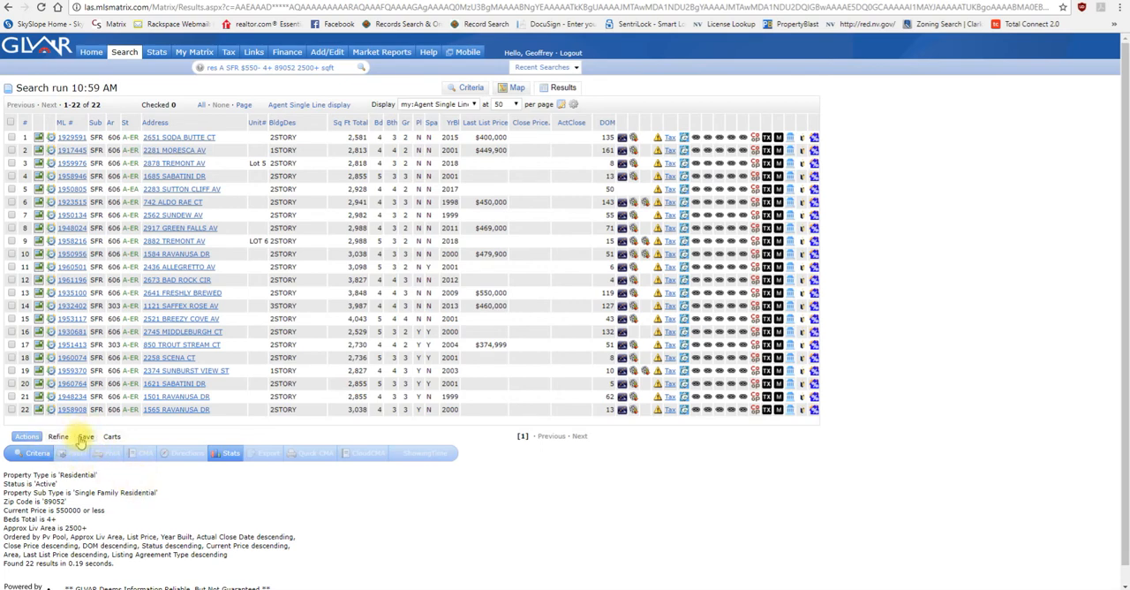
click(84, 436)
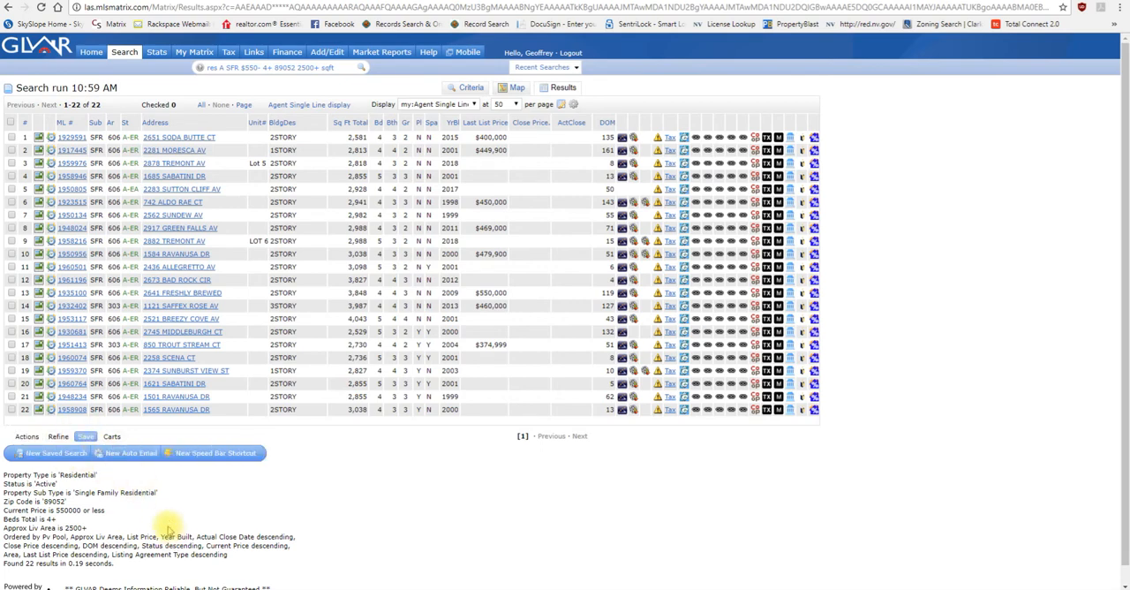
click(128, 455)
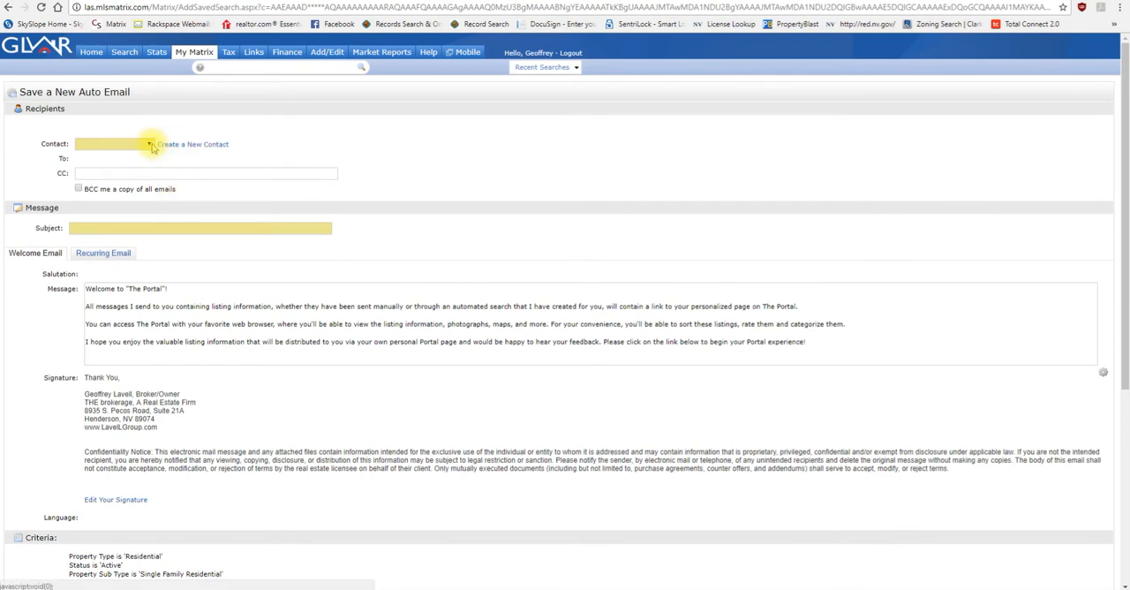
Step: Choose the test account contact as the auto email's recipient, and view the new-contact form without saving a contact
click(148, 144)
click(137, 205)
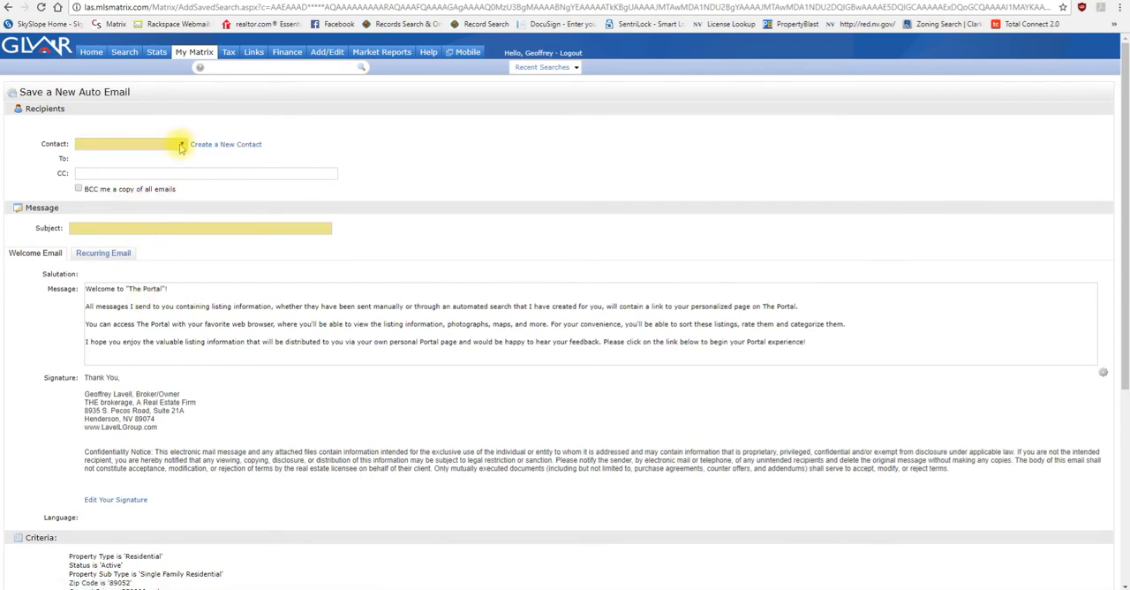
click(180, 147)
scroll(165, 203, down, 10)
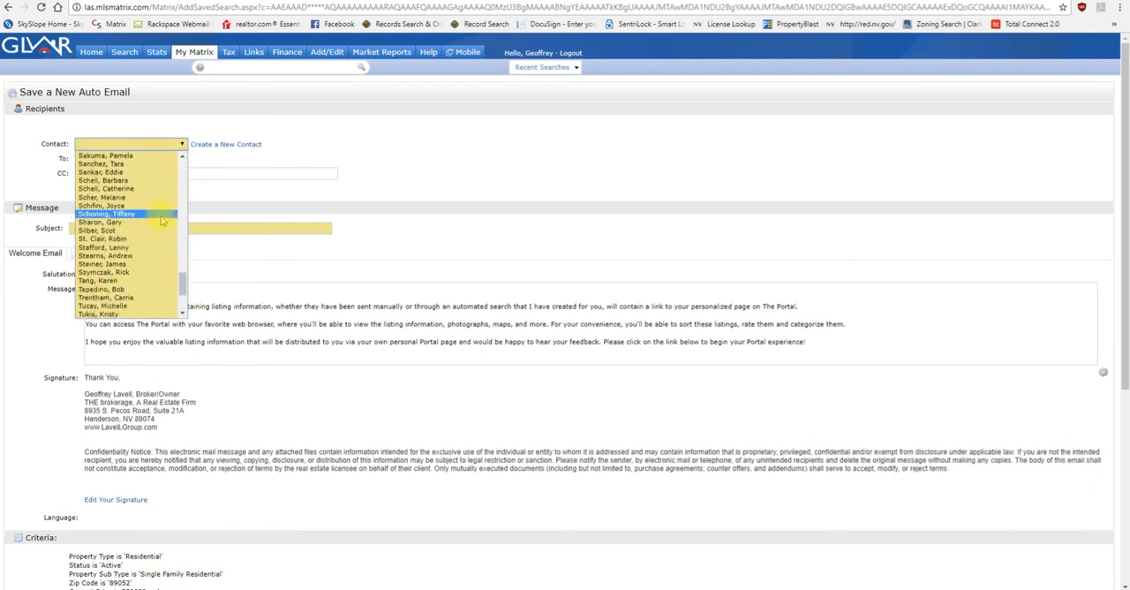
scroll(162, 220, up, 2)
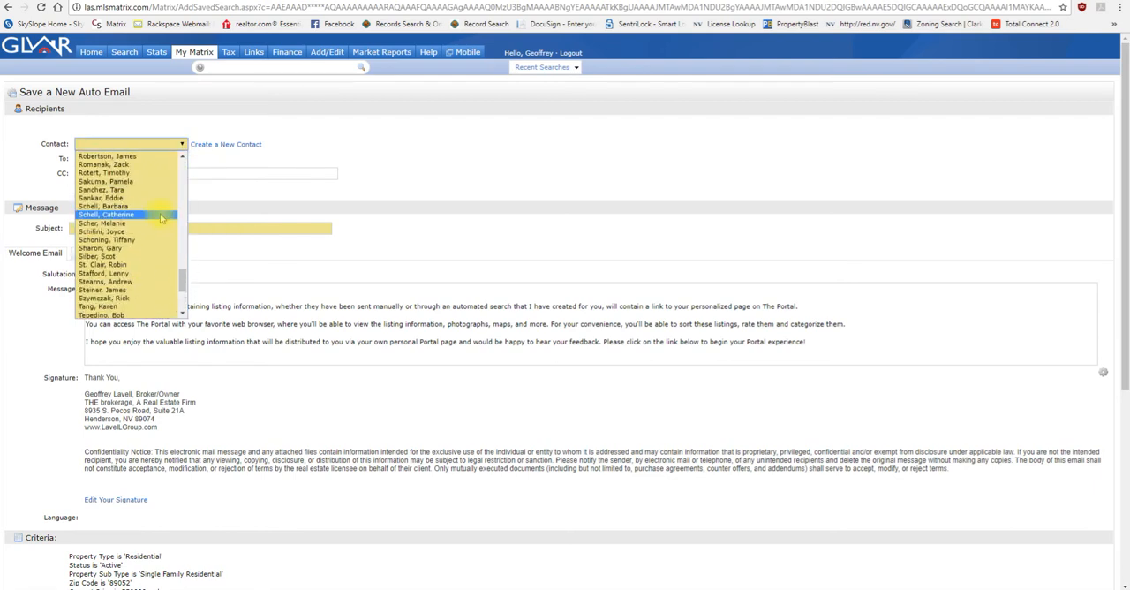
scroll(161, 219, up, 10)
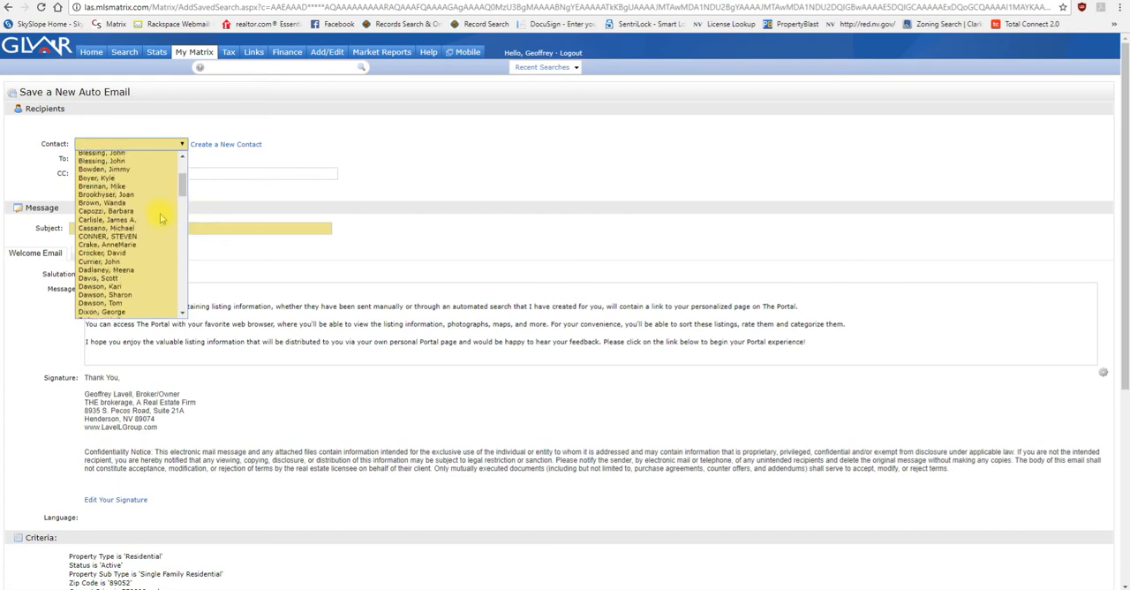
scroll(162, 219, up, 3)
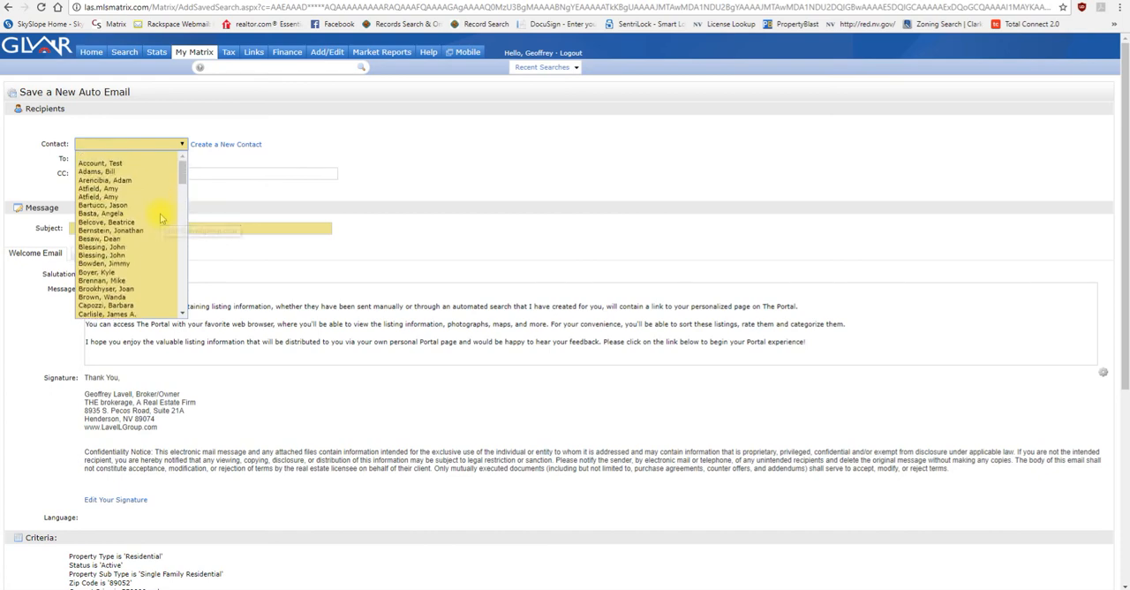
click(166, 164)
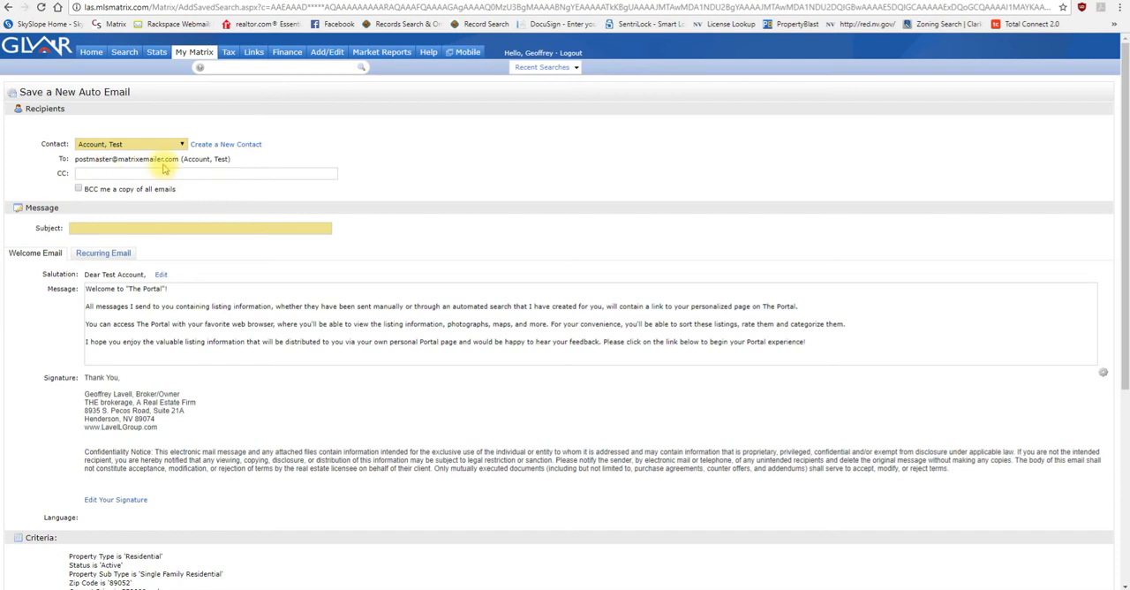
click(234, 145)
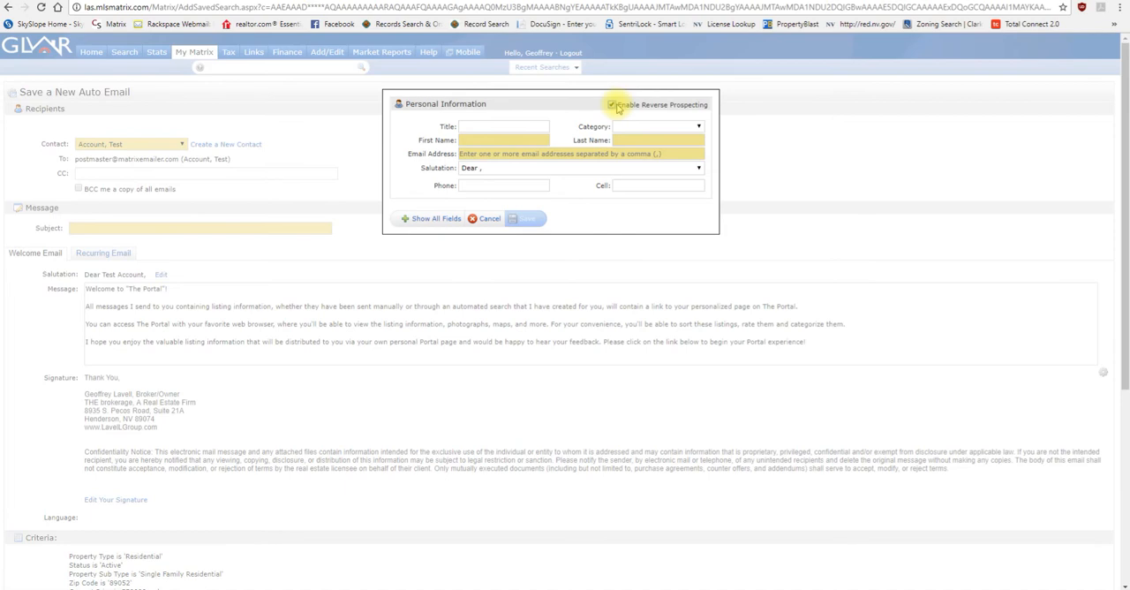
click(488, 219)
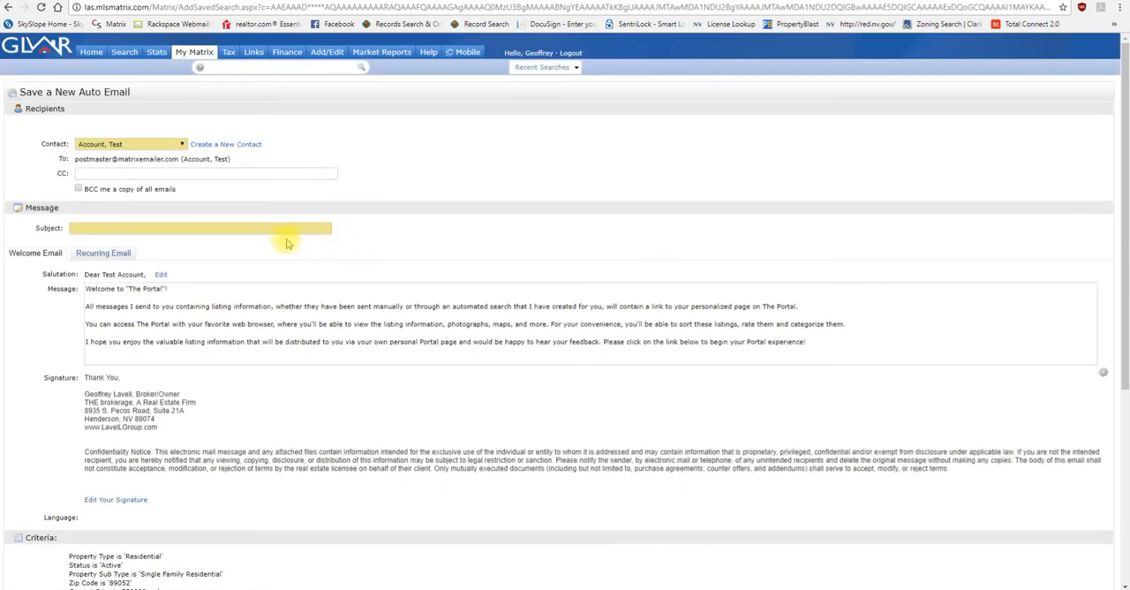
Step: Enter the auto email's subject as the clients' surname in capitals followed by "- 89052 SEARCH"
click(245, 229)
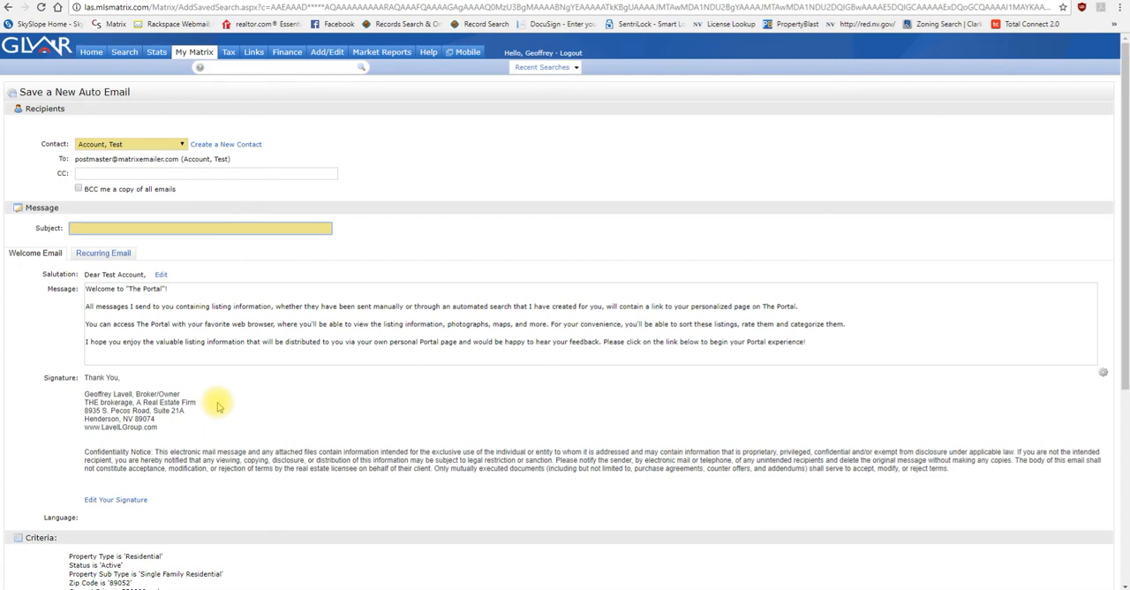
click(107, 233)
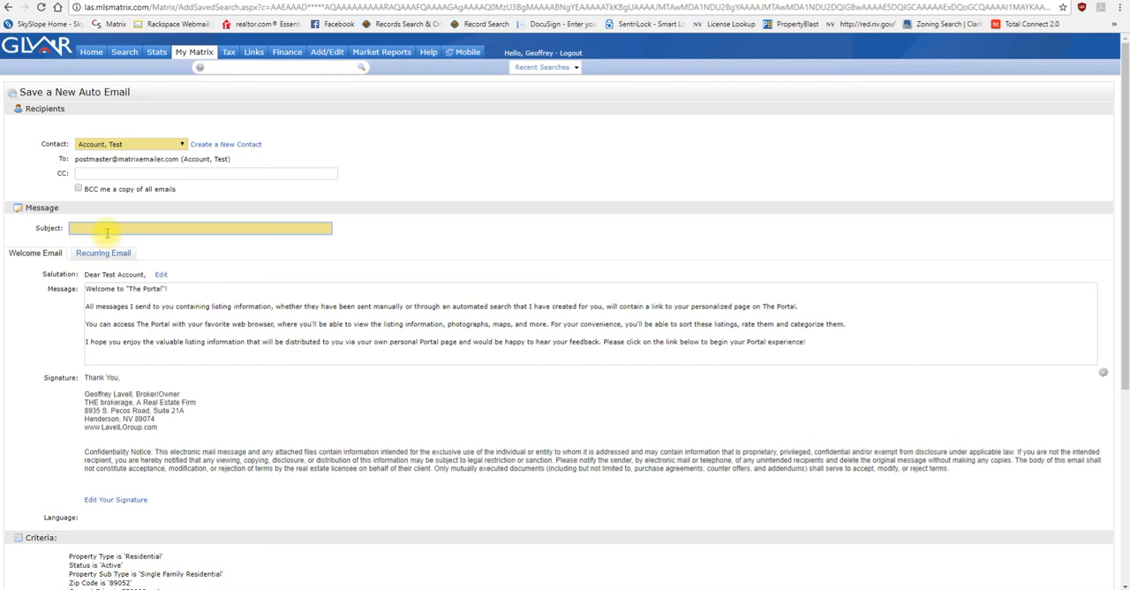
key(Caps_Lock)
text(joh)
key(BackSpace)
key(BackSpace)
key(BackSpace)
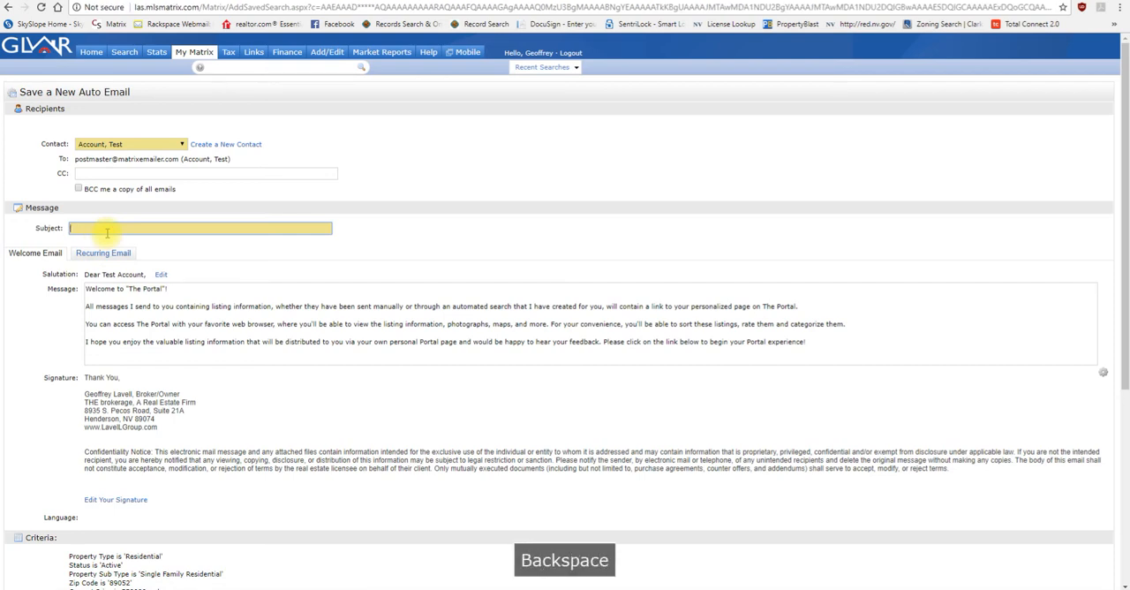
text(JOHNSON)
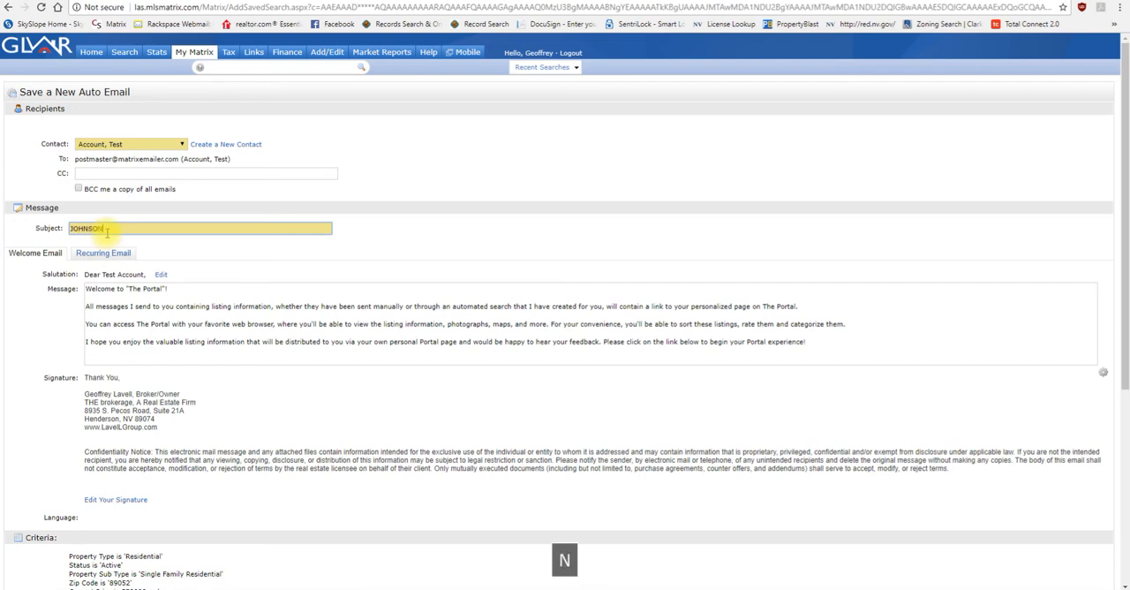
text( - )
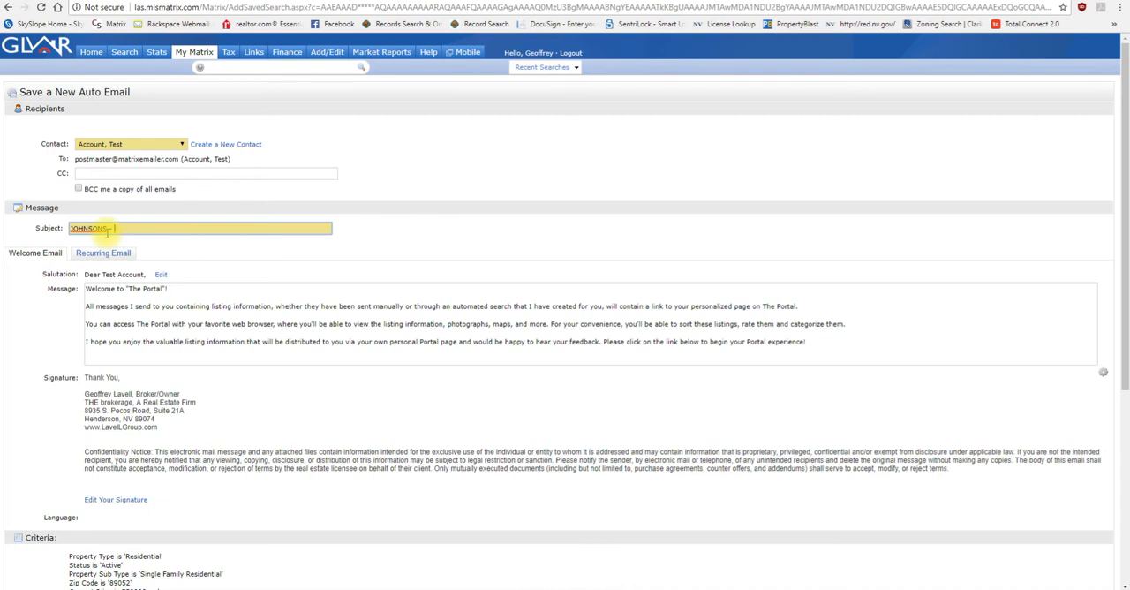
text(H)
key(BackSpace)
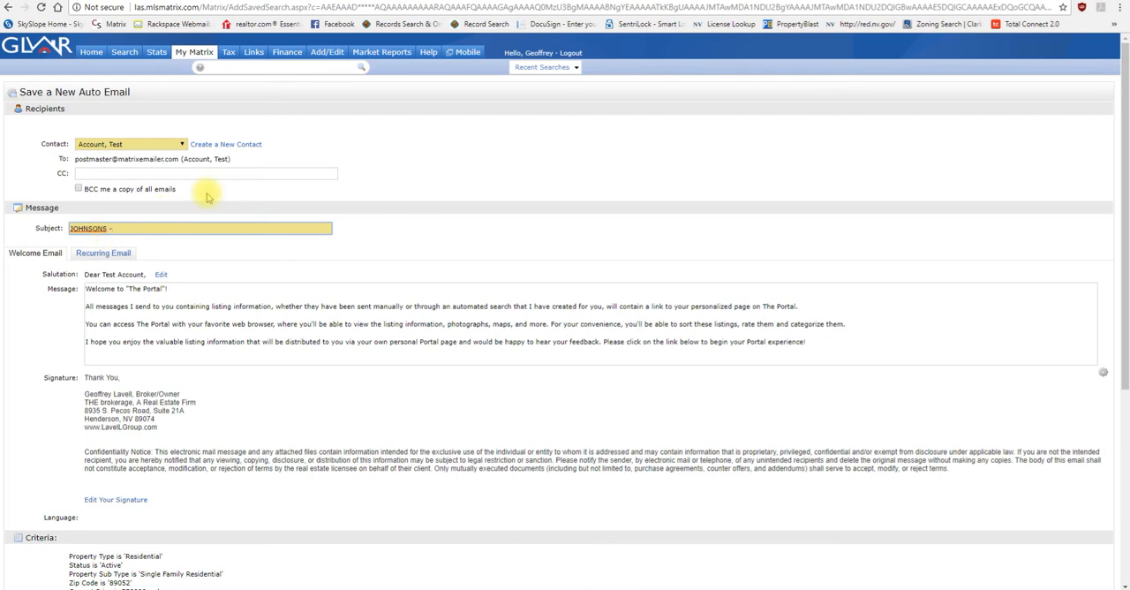
text(99052 SEARC)
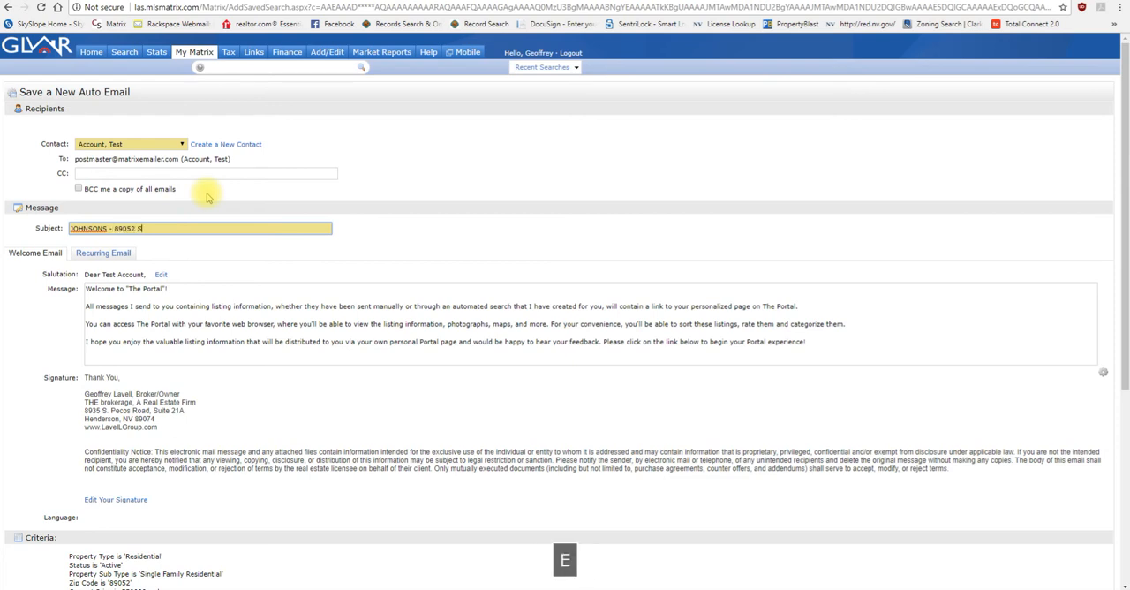
text(H)
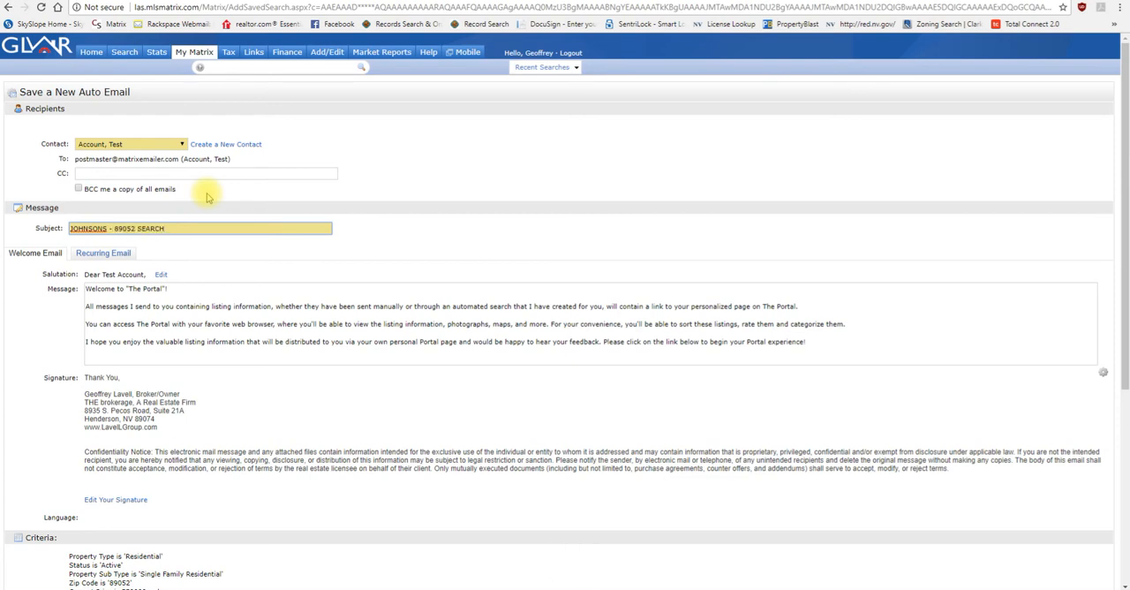
Step: Replace the subject's wording after the surname and dash with "1 STORY 89052"
key(BackSpace)
key(BackSpace)
key(BackSpace)
key(BackSpace)
key(BackSpace)
key(BackSpace)
key(BackSpace)
key(BackSpace)
key(BackSpace)
key(BackSpace)
key(BackSpace)
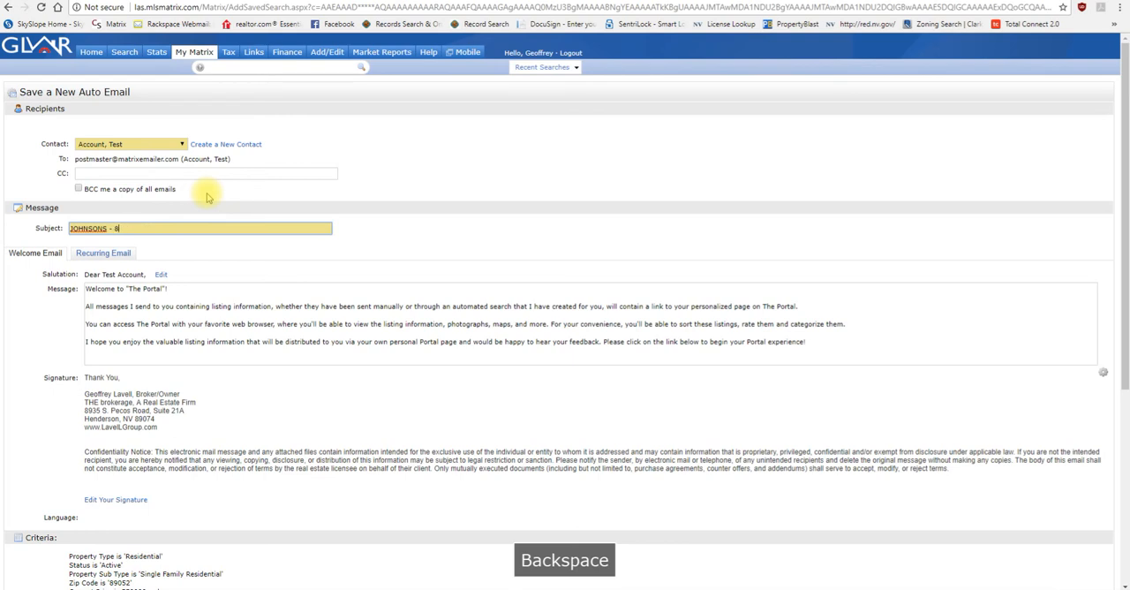
text(1 STORY S)
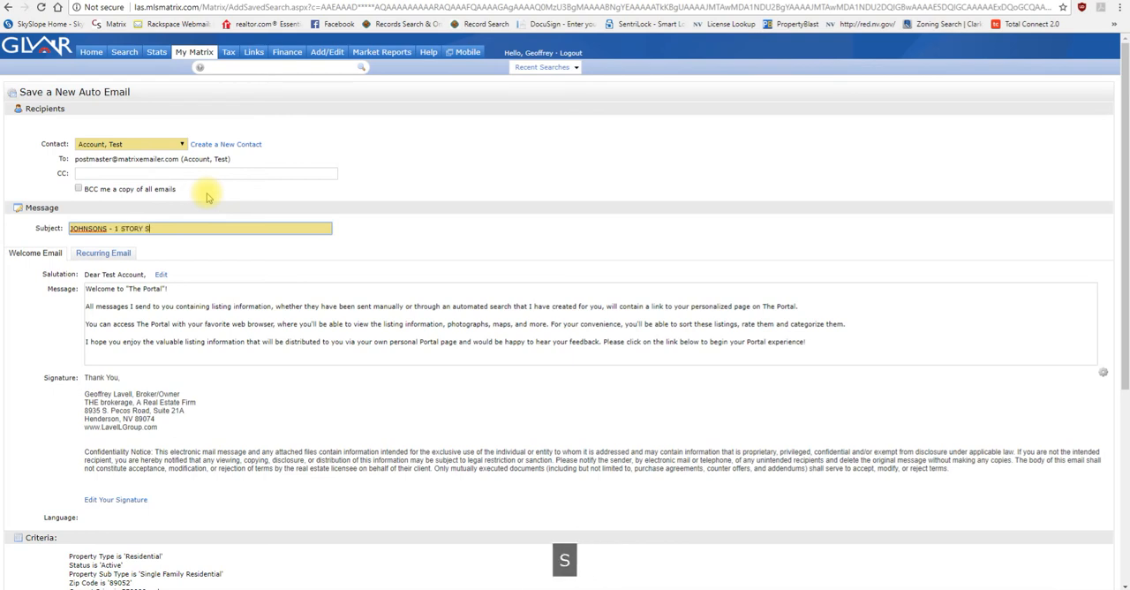
key(BackSpace)
text(89052)
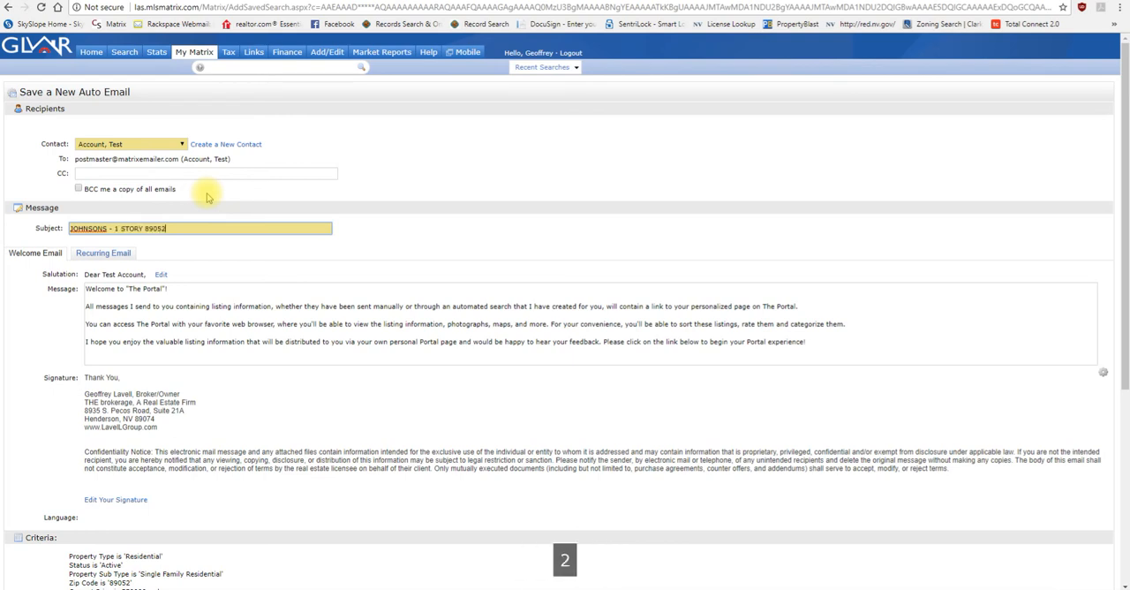
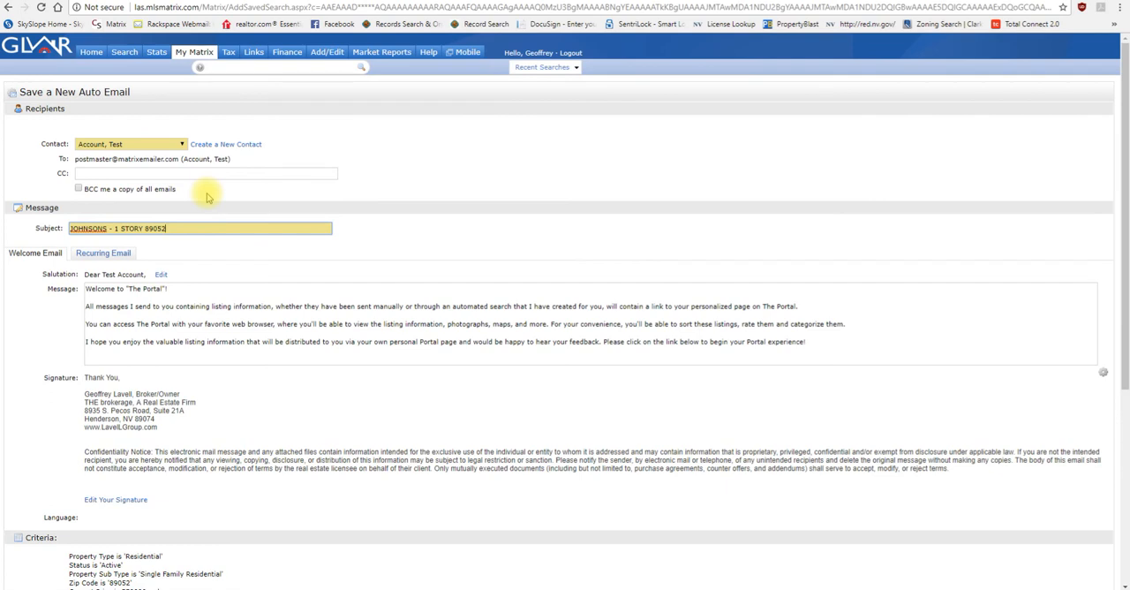
Step: Review the auto email form from recipients to schedule, and compare its recurring email message with the welcome email message
click(206, 198)
scroll(207, 198, down, 4)
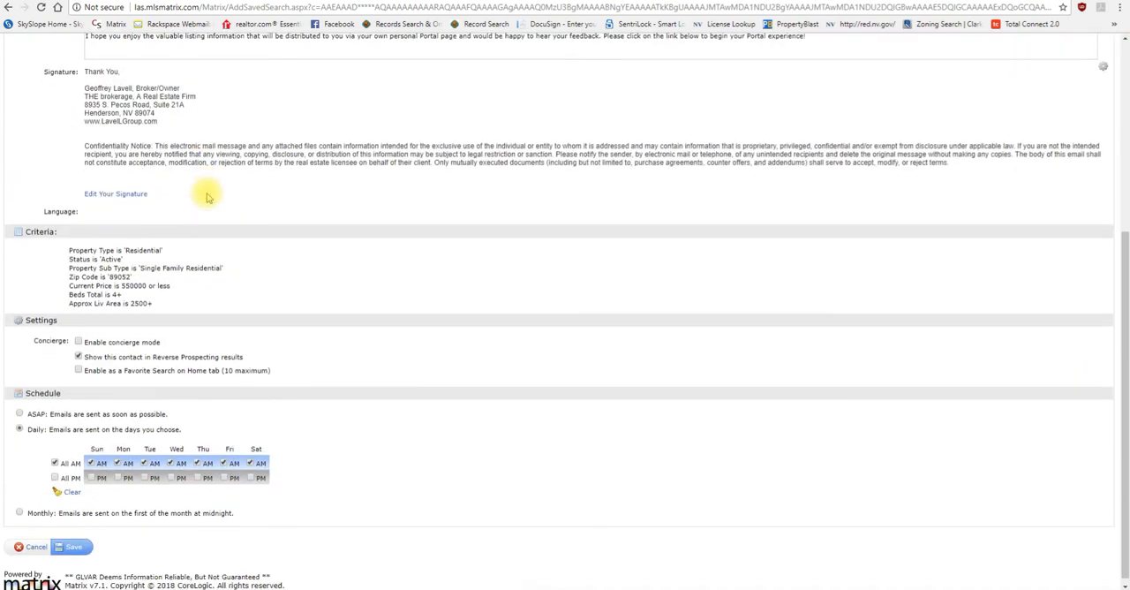
scroll(209, 208, up, 3)
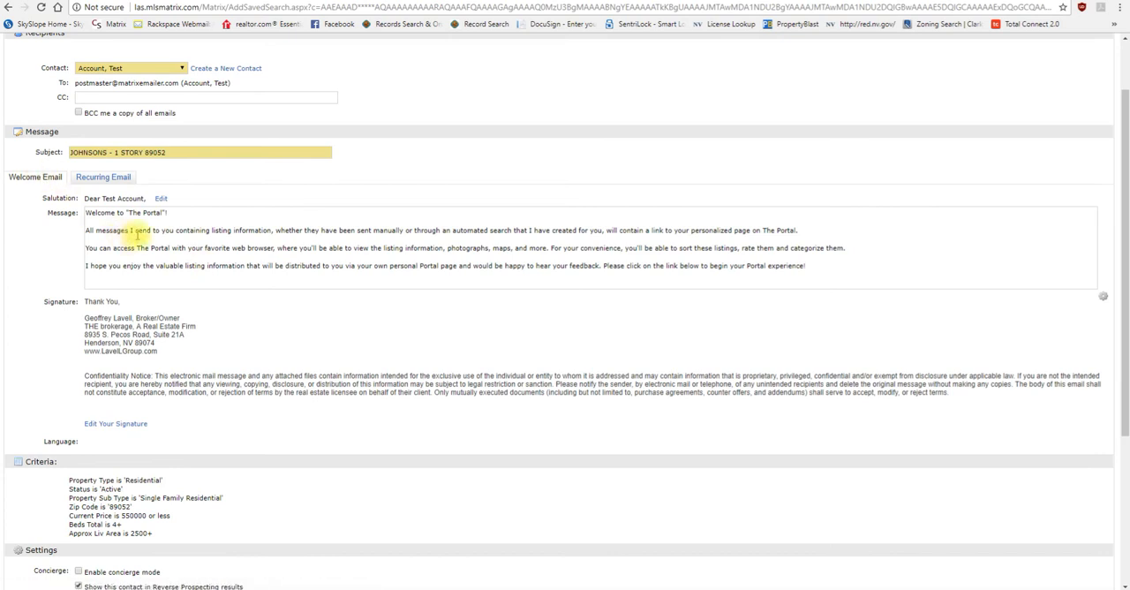
click(106, 178)
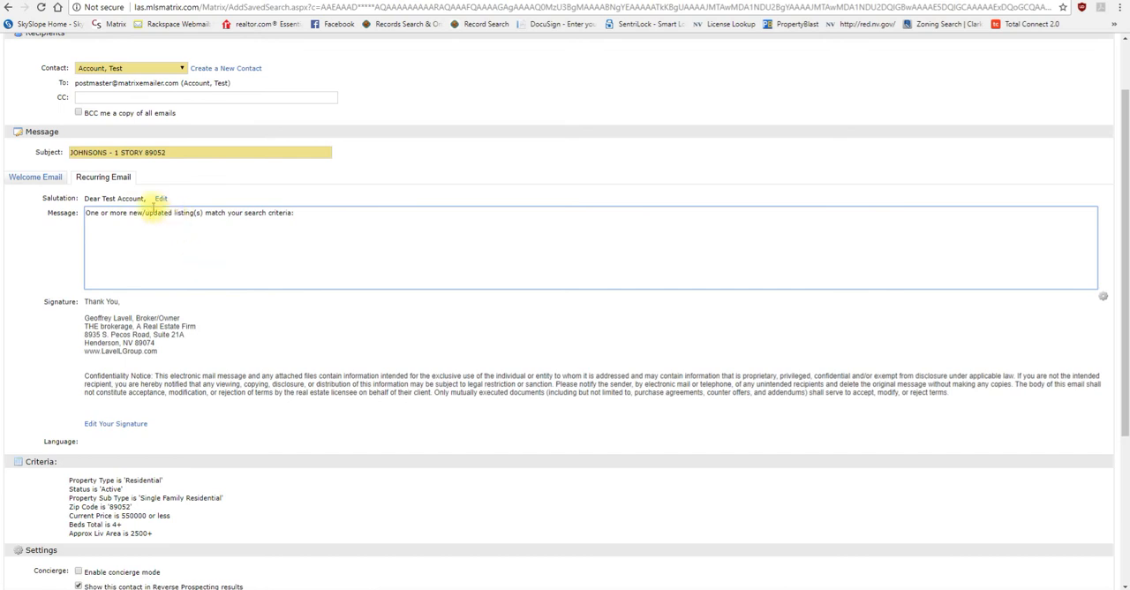
click(50, 177)
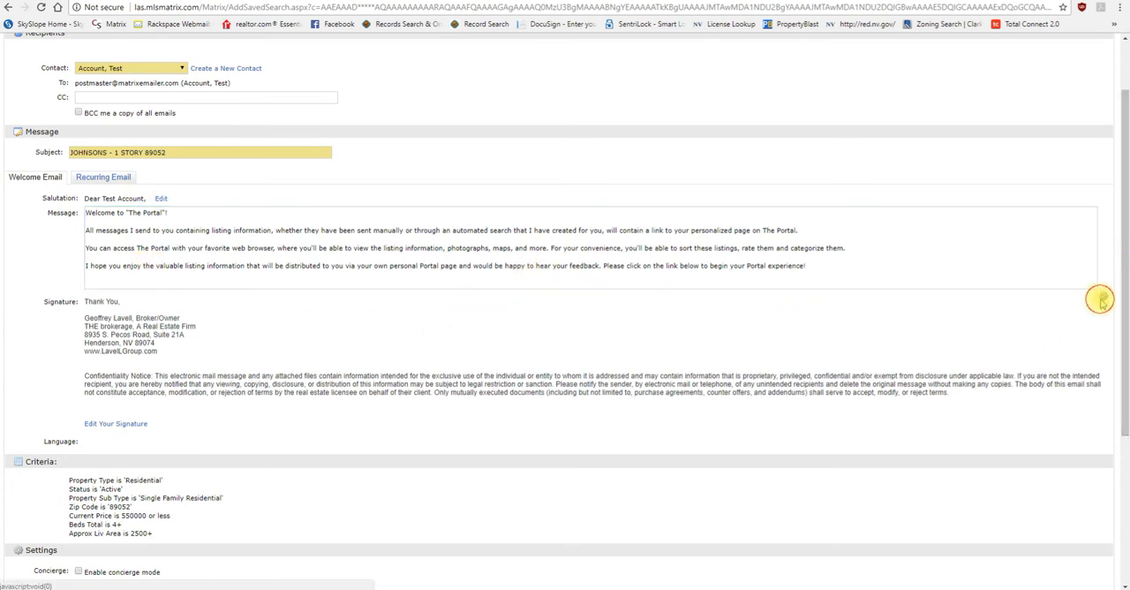
Step: Check the set/clear defaults control for the welcome message, and locate the account's settings among the My Matrix options
click(1103, 296)
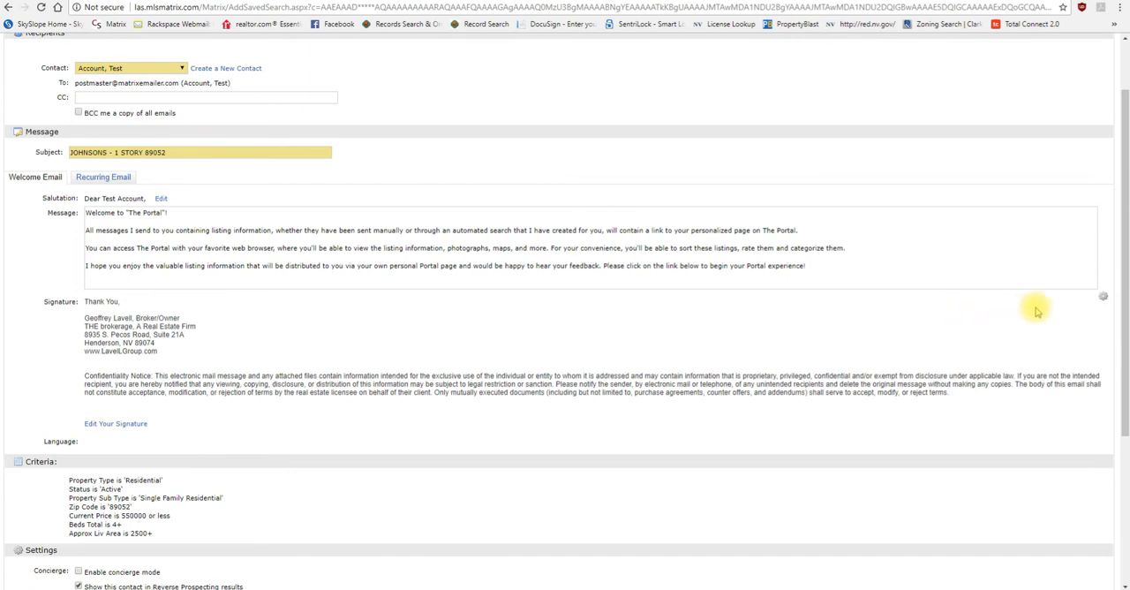
click(1105, 298)
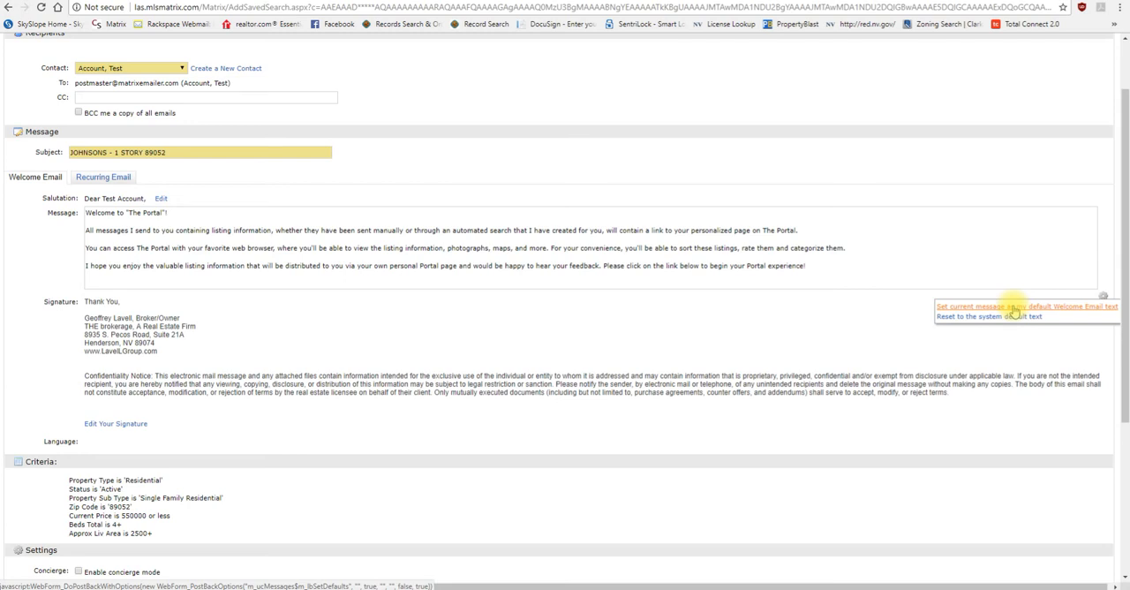
click(1103, 296)
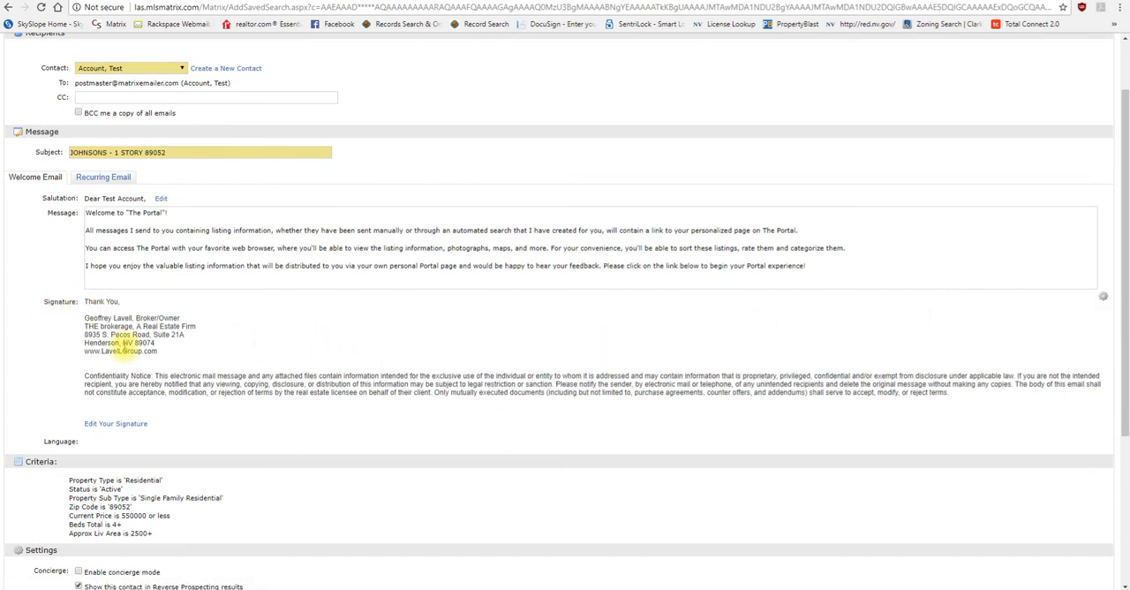
scroll(151, 371, up, 1)
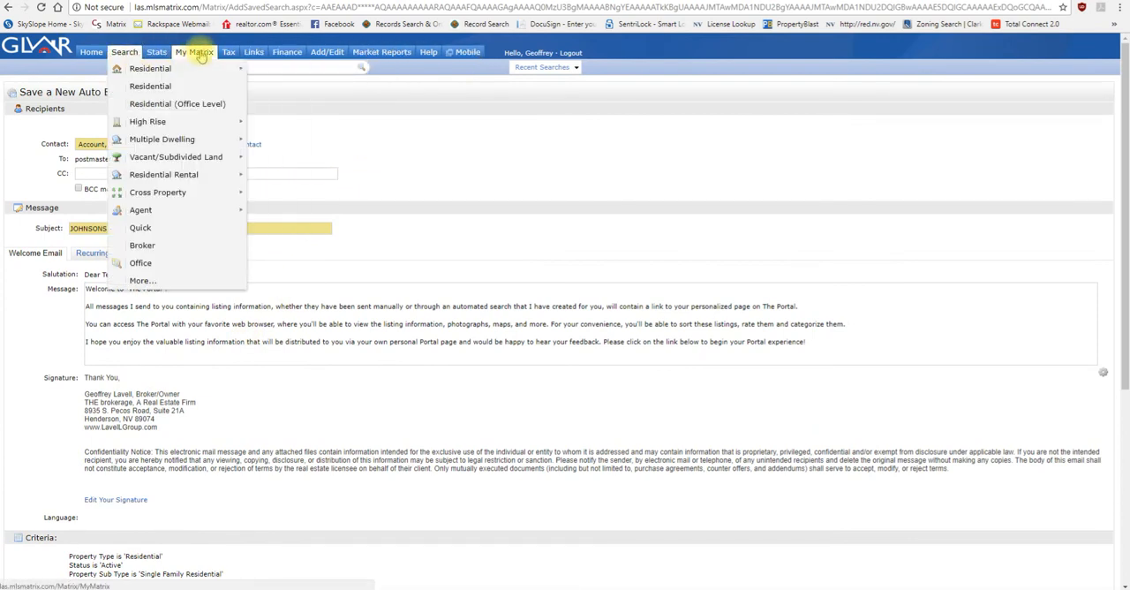
mouse_move(206, 56)
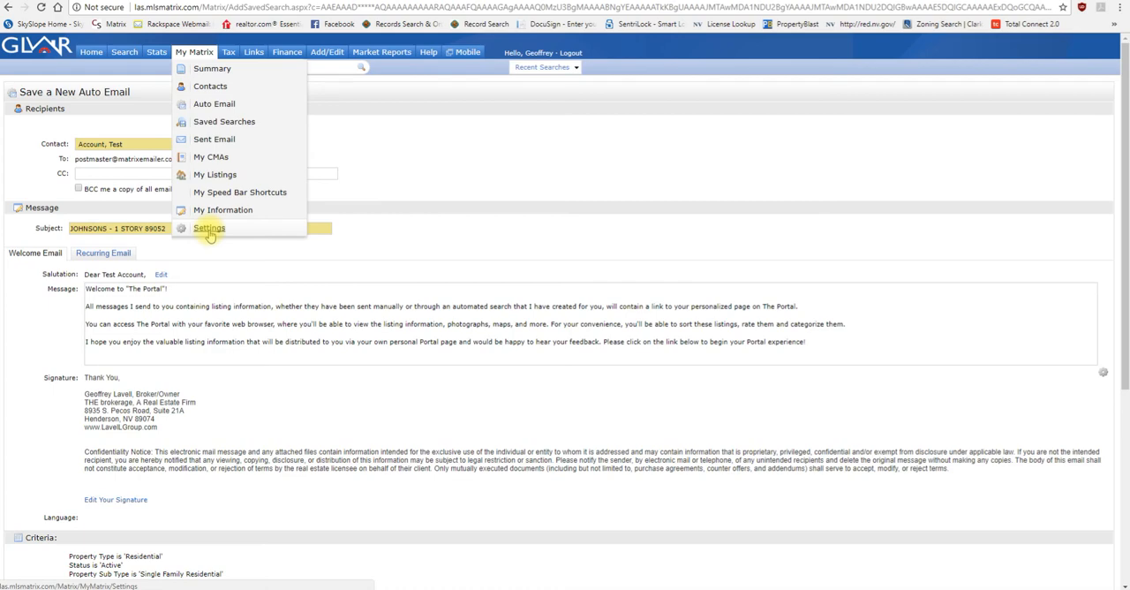
scroll(216, 255, down, 3)
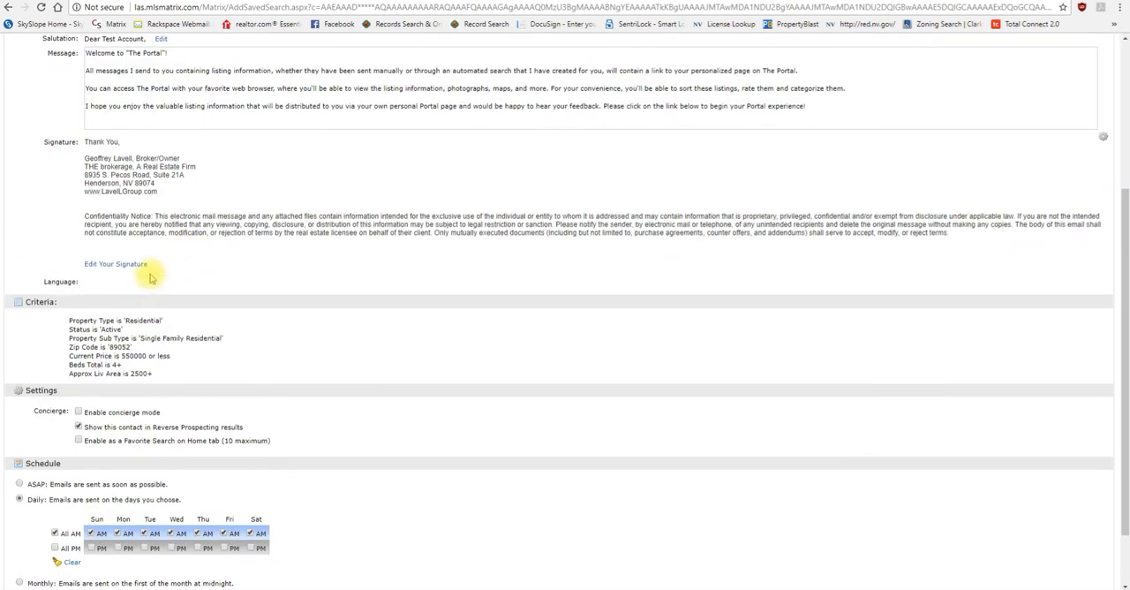
Step: Try the Monthly schedule for the auto email, and set it to ASAP so emails are sent as soon as possible
scroll(112, 313, down, 1)
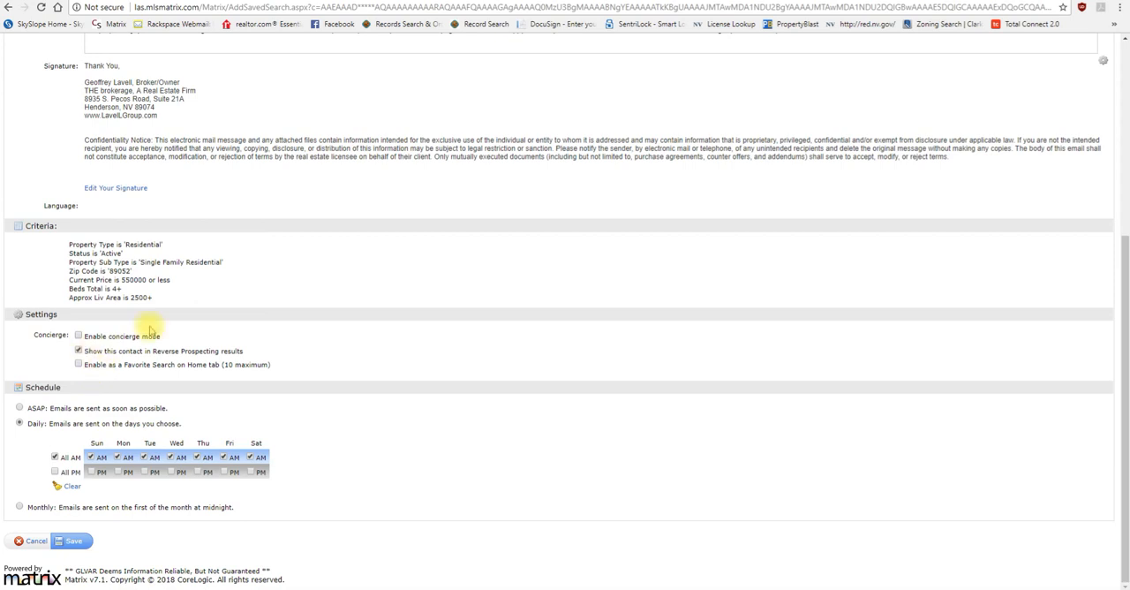
click(19, 408)
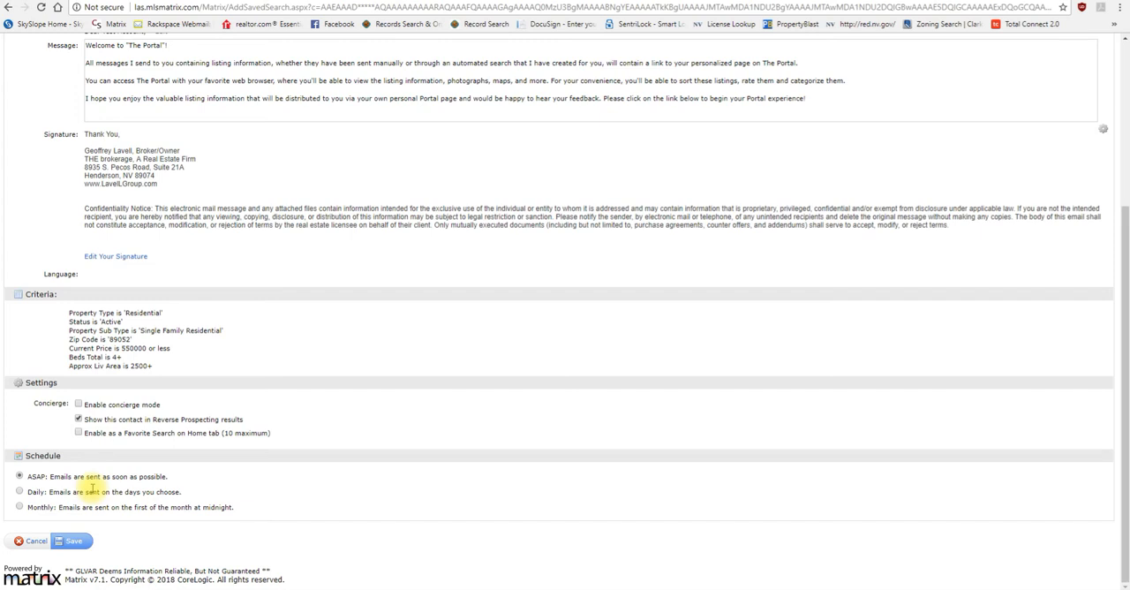
click(20, 507)
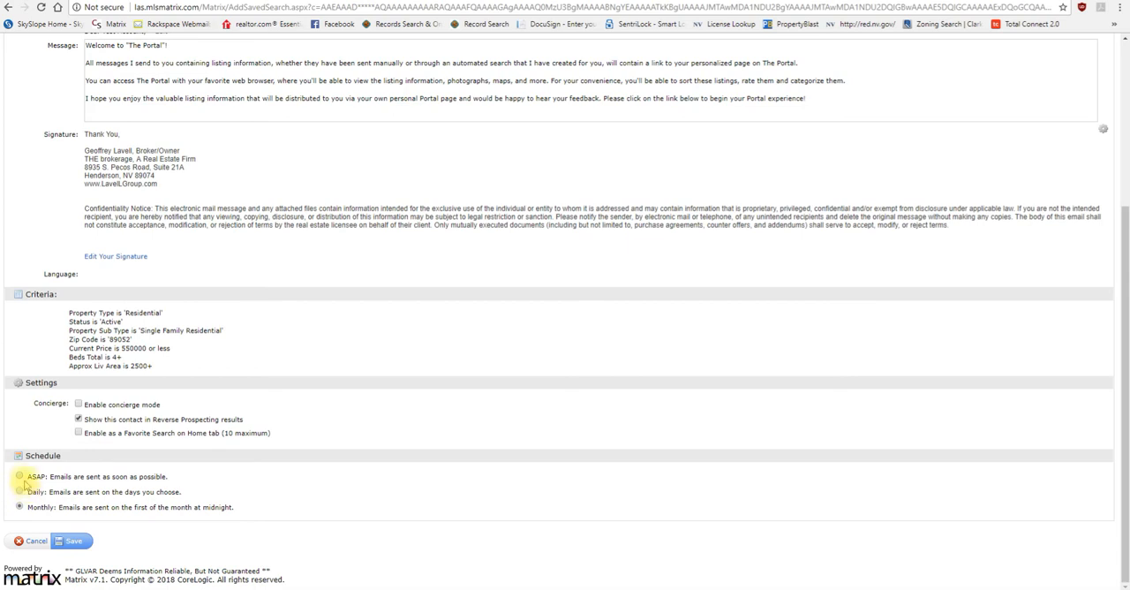
click(20, 476)
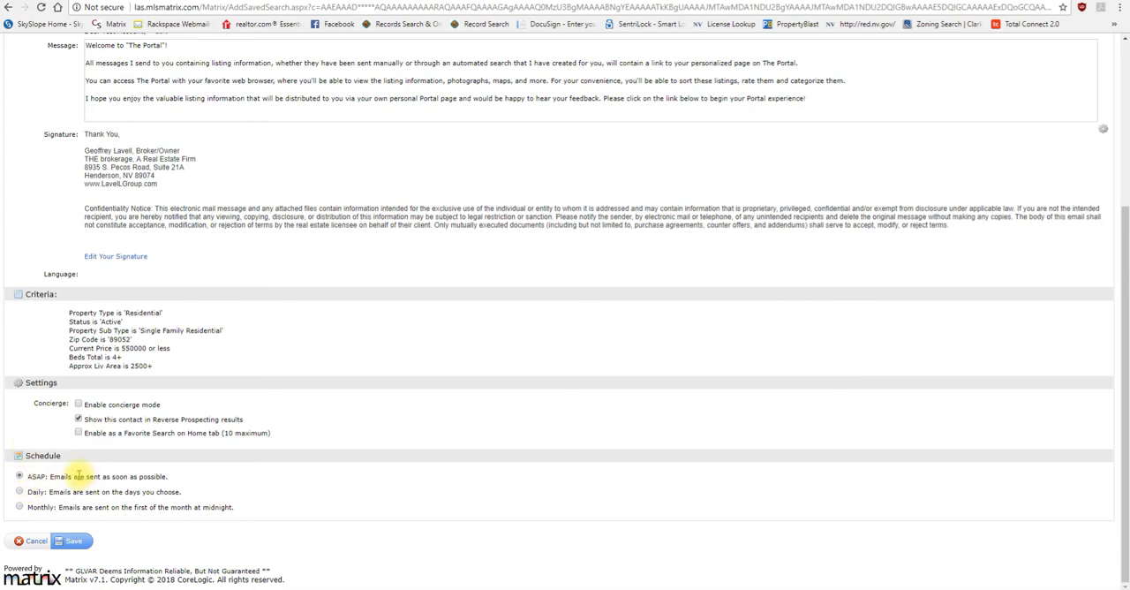
click(73, 541)
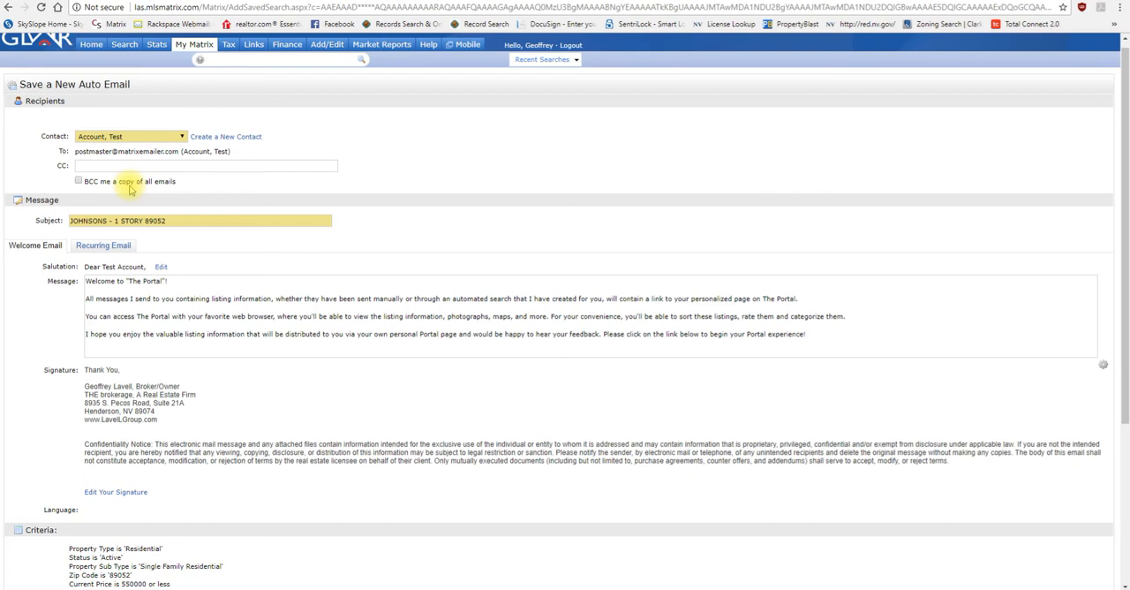
Step: Enable the BCC copy of all emails, review the form, and go back to the search results without saving the auto email
click(111, 182)
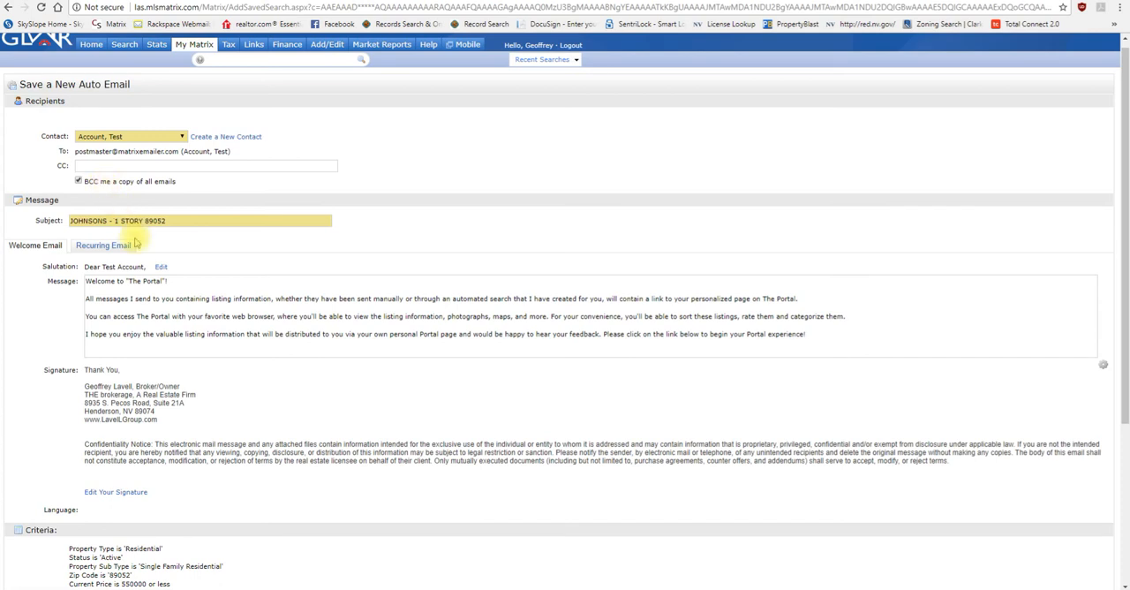
scroll(181, 414, down, 1)
scroll(182, 412, down, 5)
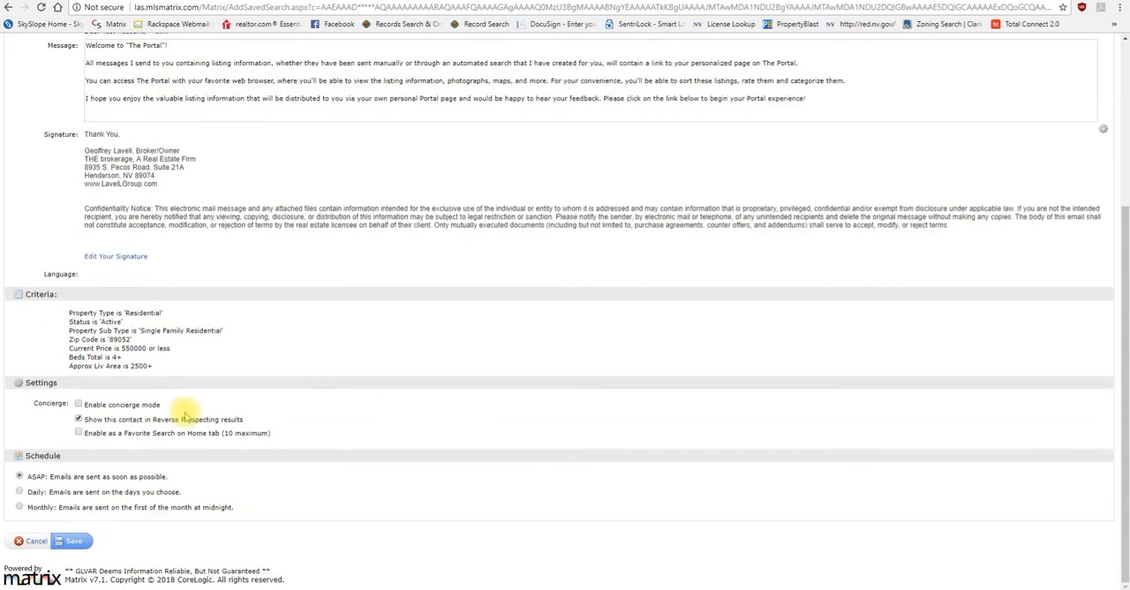
scroll(187, 412, up, 6)
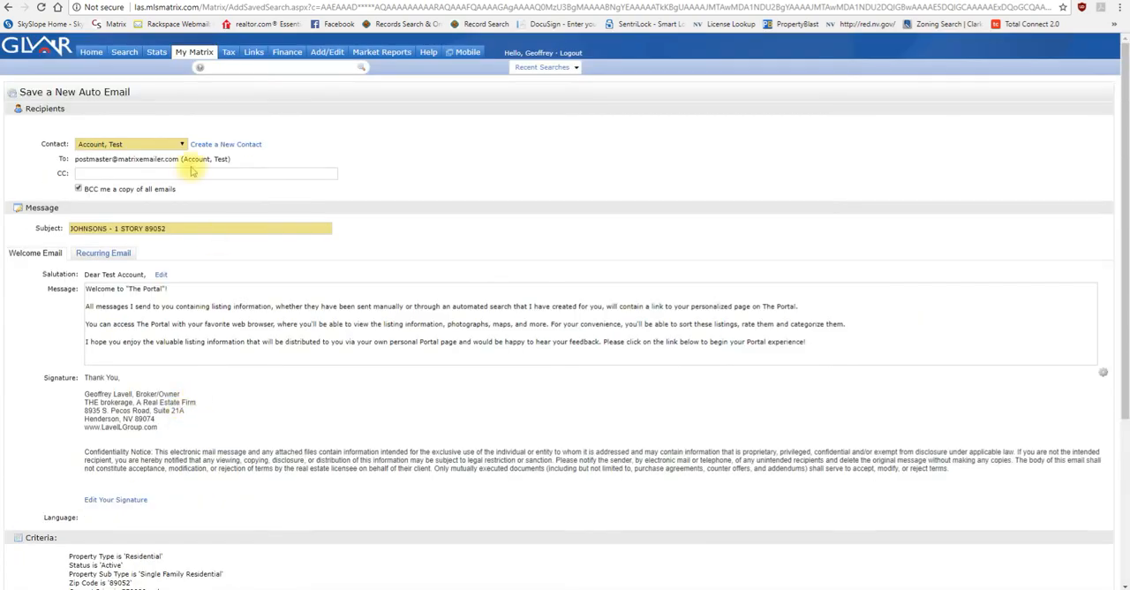
key(alt+Left)
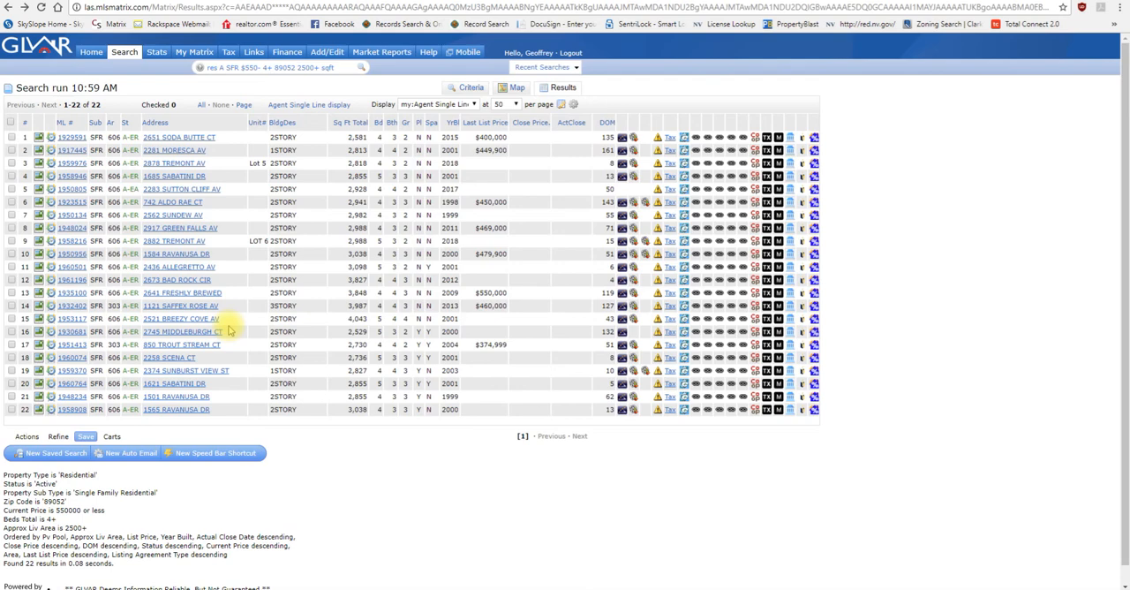
Step: Select all listings in the search results and generate a Quick CMA report for them
click(27, 437)
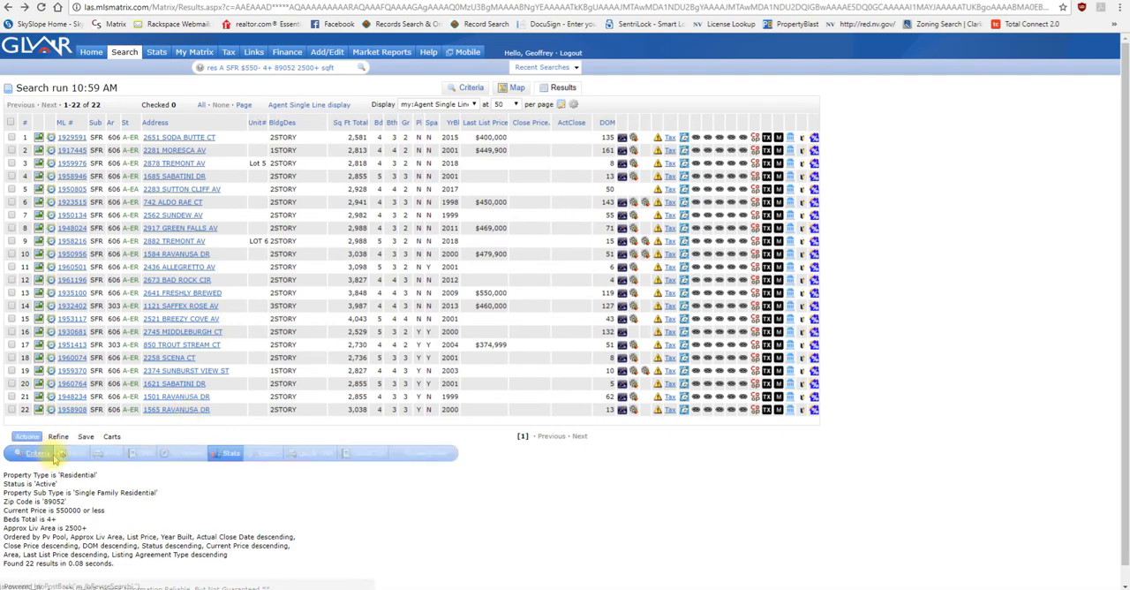
click(11, 123)
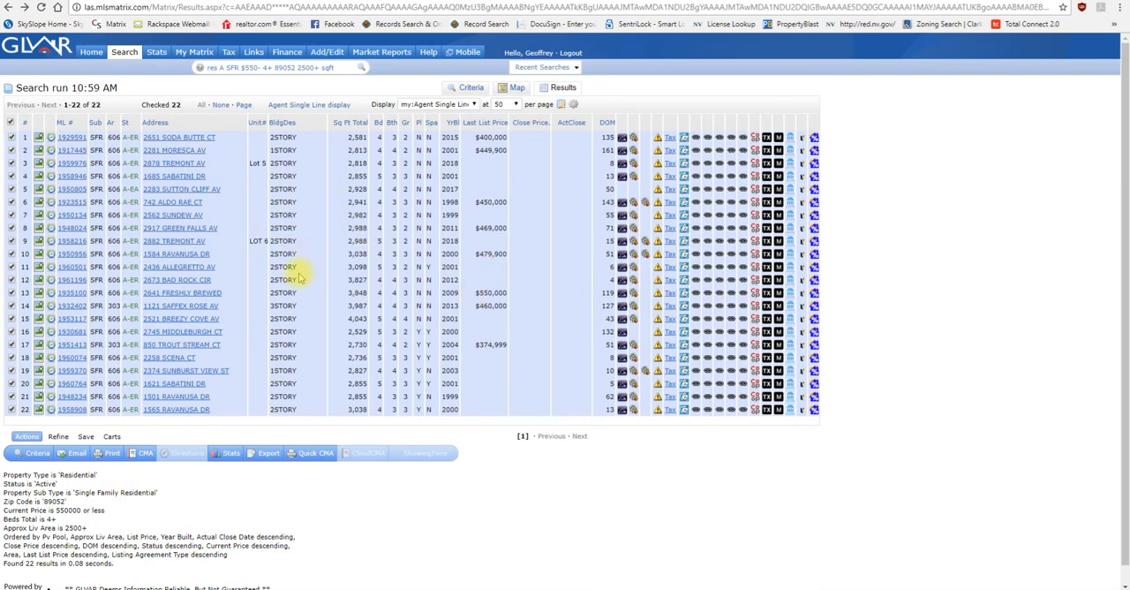
click(313, 454)
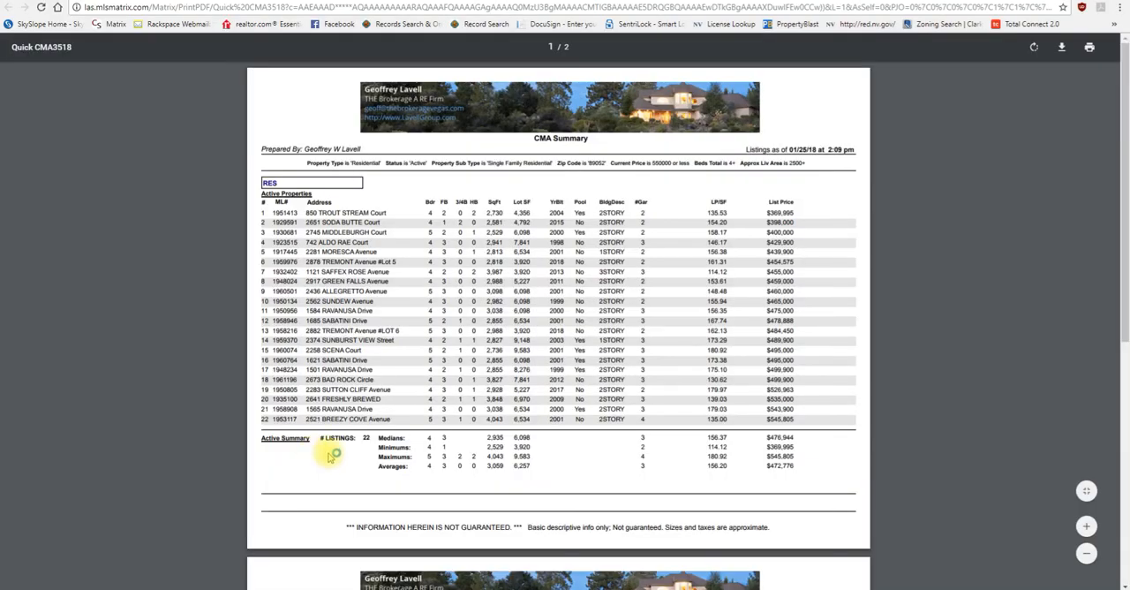
click(289, 2)
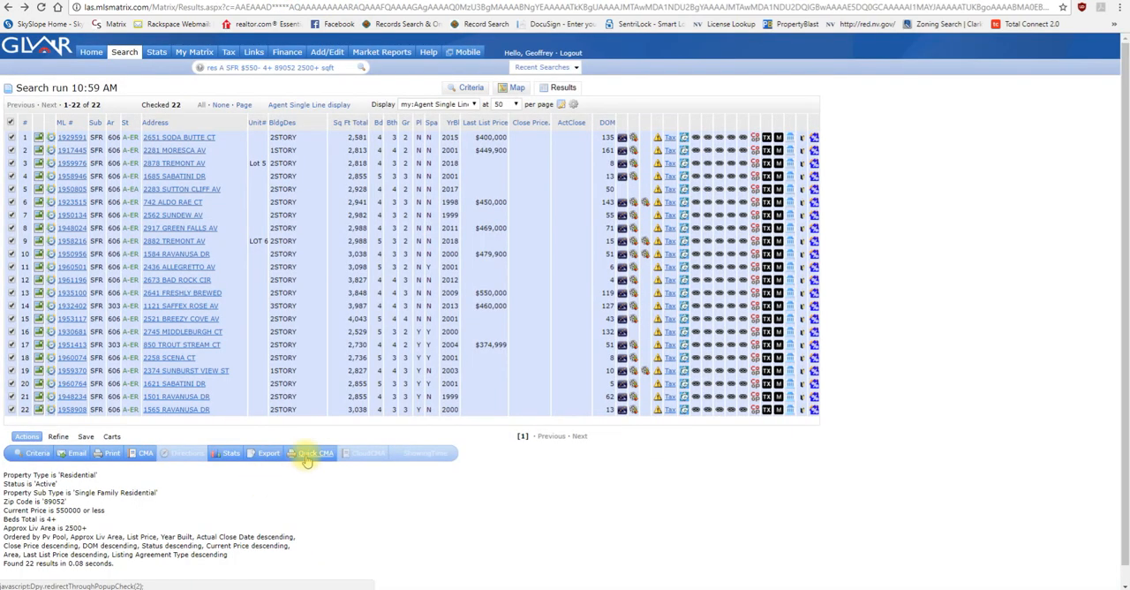
click(306, 455)
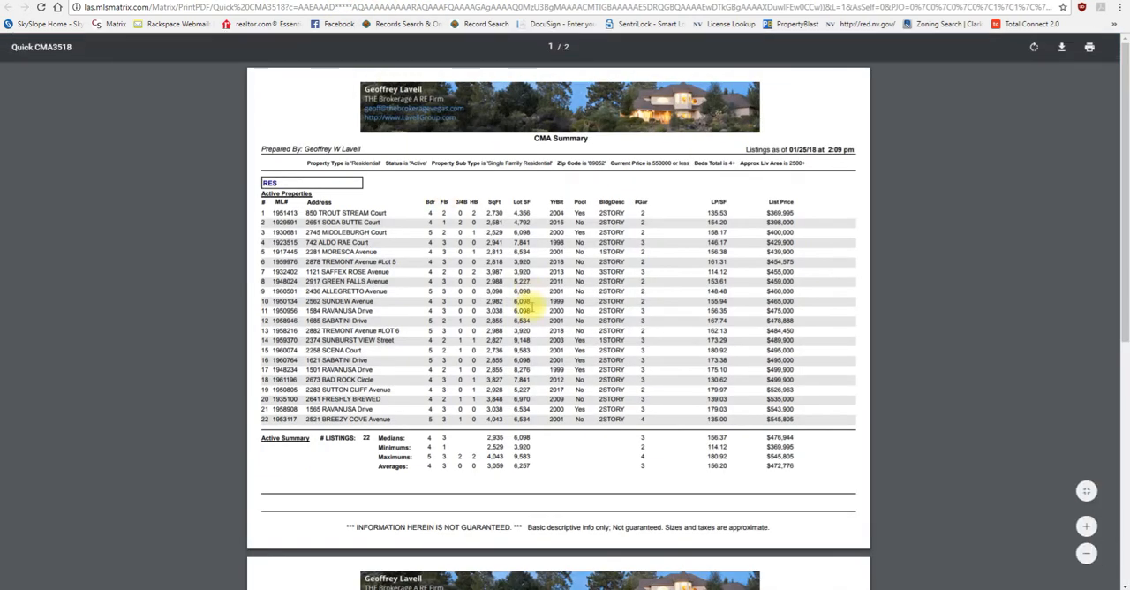
Step: Examine the Quick CMA's listing table, active summary and list price statistics, and return to the search results
scroll(525, 306, down, 3)
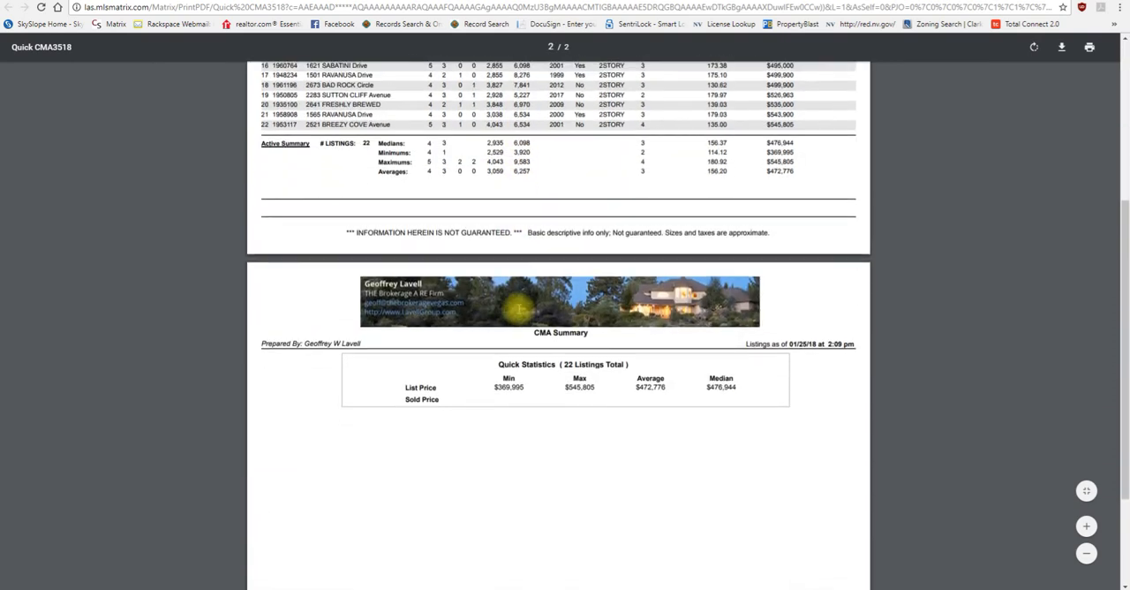
scroll(518, 306, down, 3)
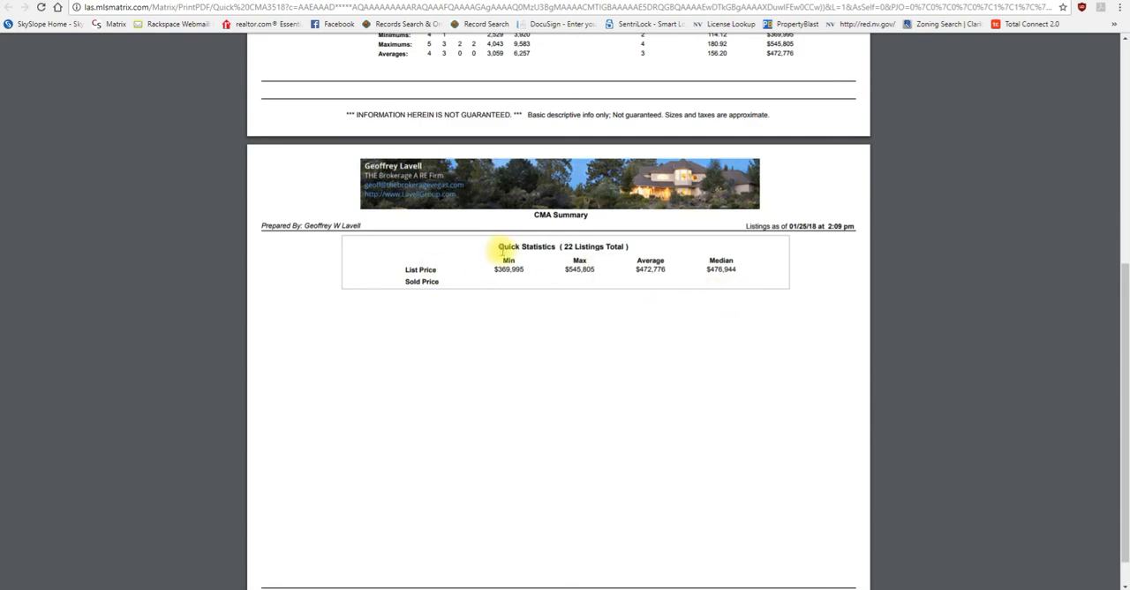
scroll(473, 295, up, 4)
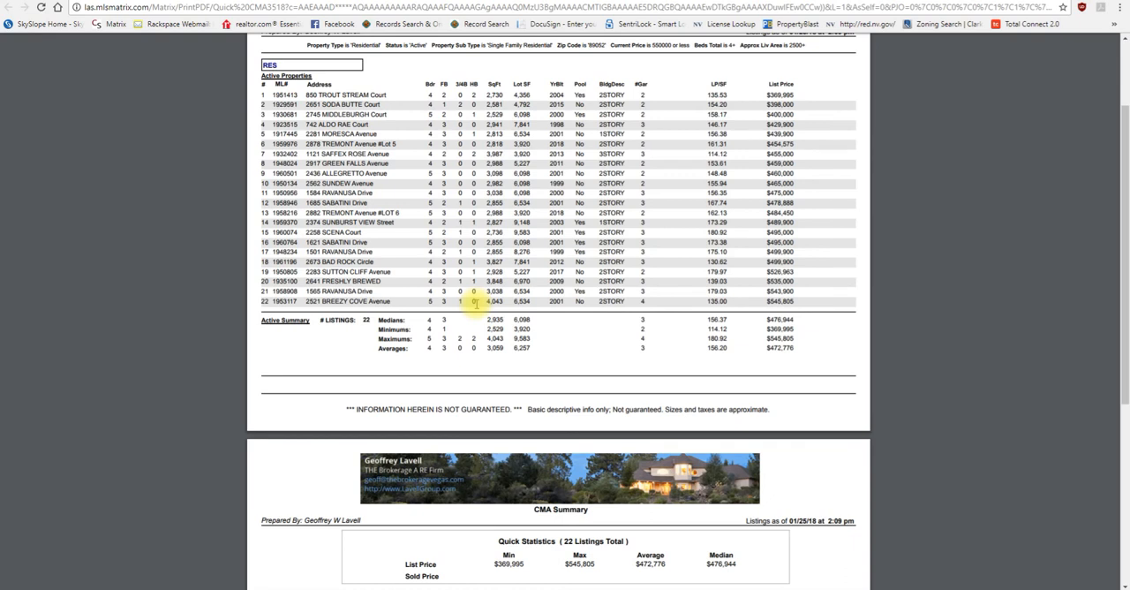
scroll(440, 264, up, 2)
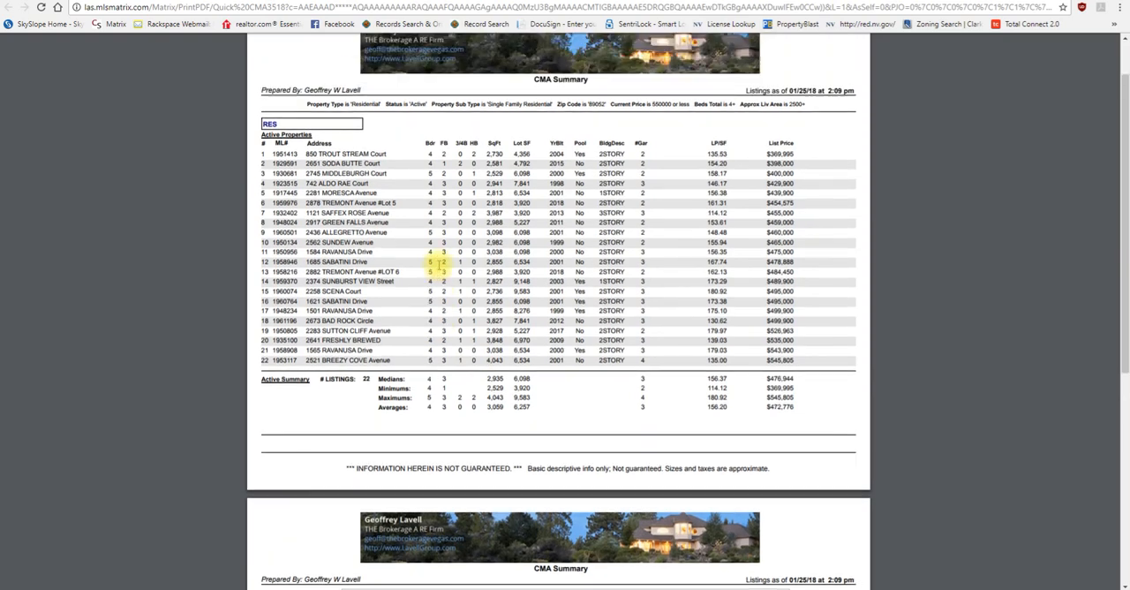
click(450, 1)
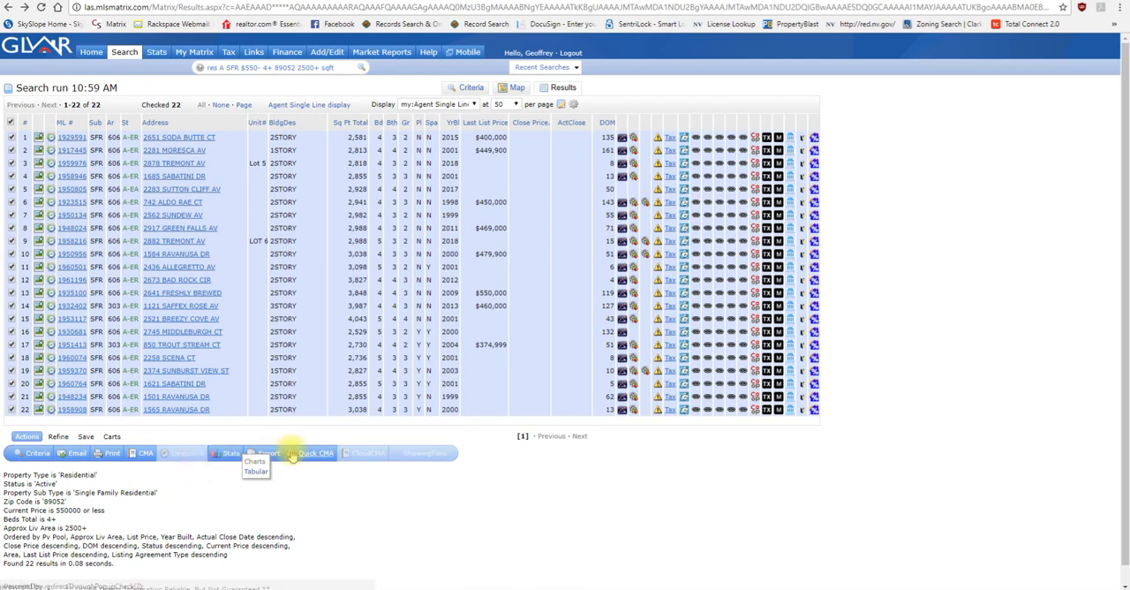
Step: View the tabular market analysis statistics for the selected listings, and return to the results
click(255, 471)
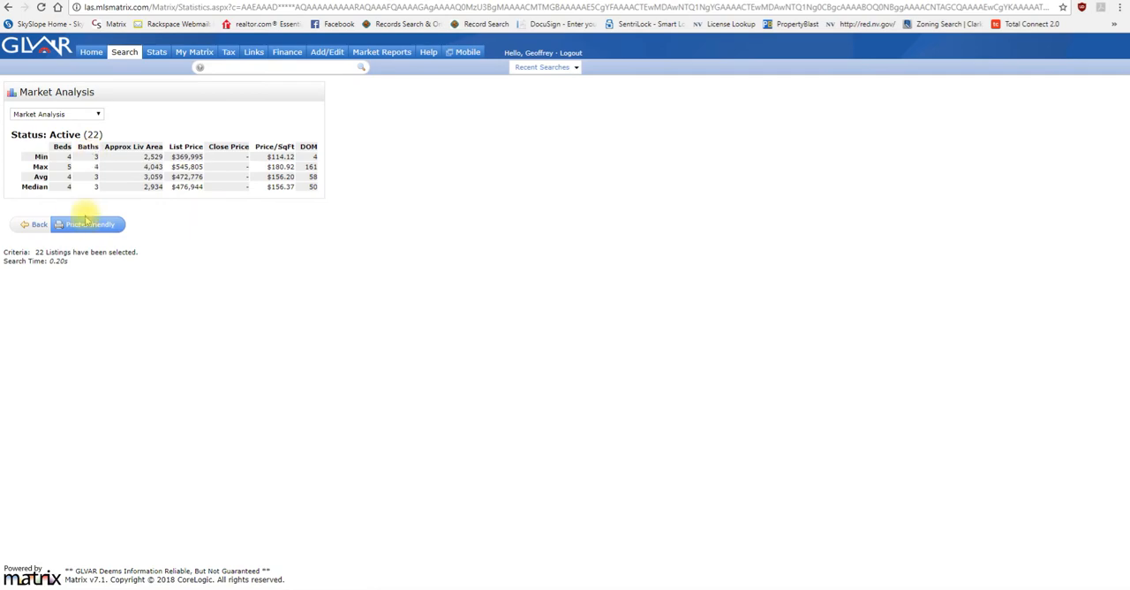
click(39, 226)
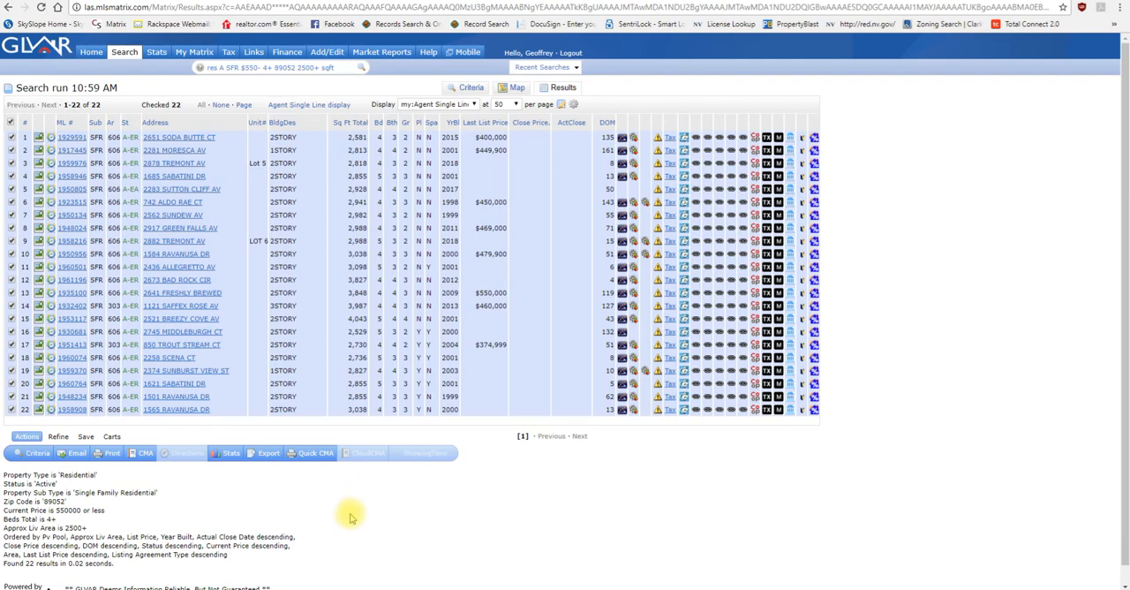
Step: Open the full agent report of the first listing and review its property details, remarks and listing office information
click(69, 138)
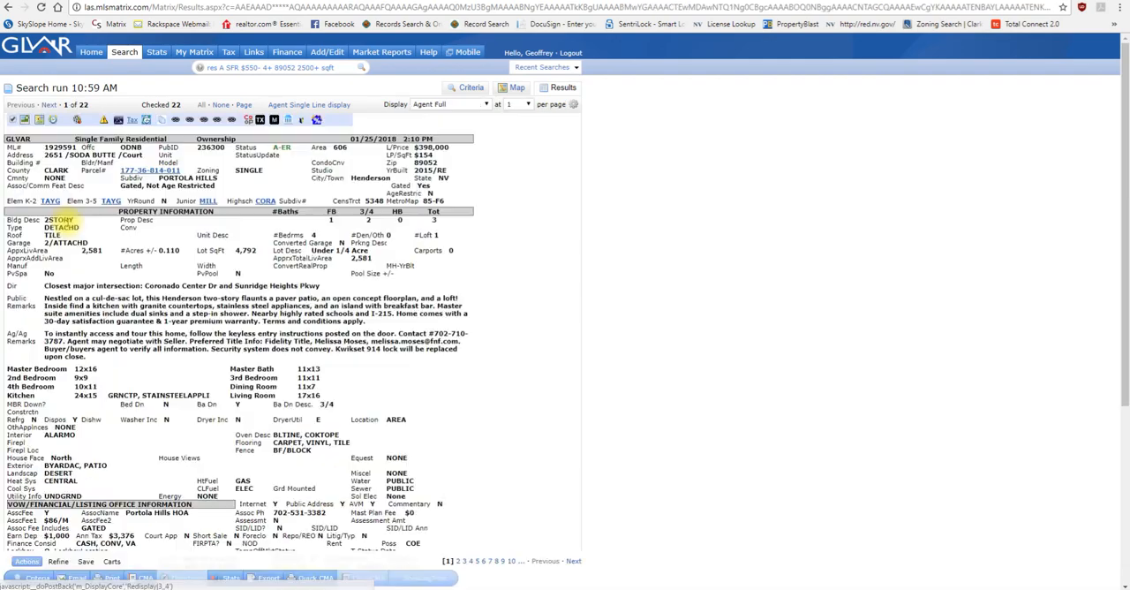
scroll(89, 269, down, 4)
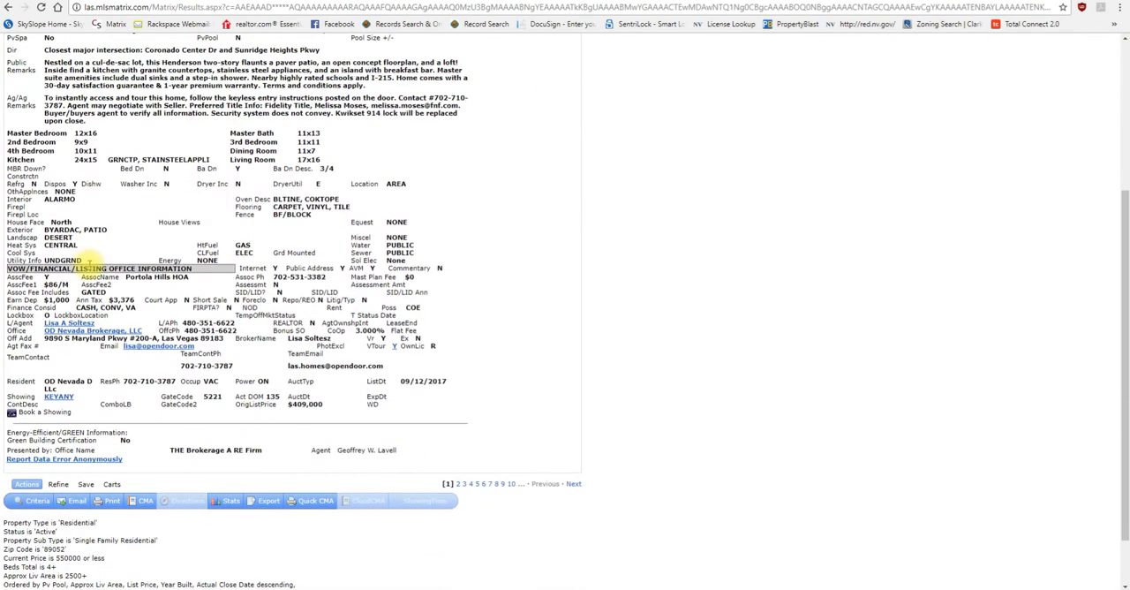
scroll(111, 232, up, 3)
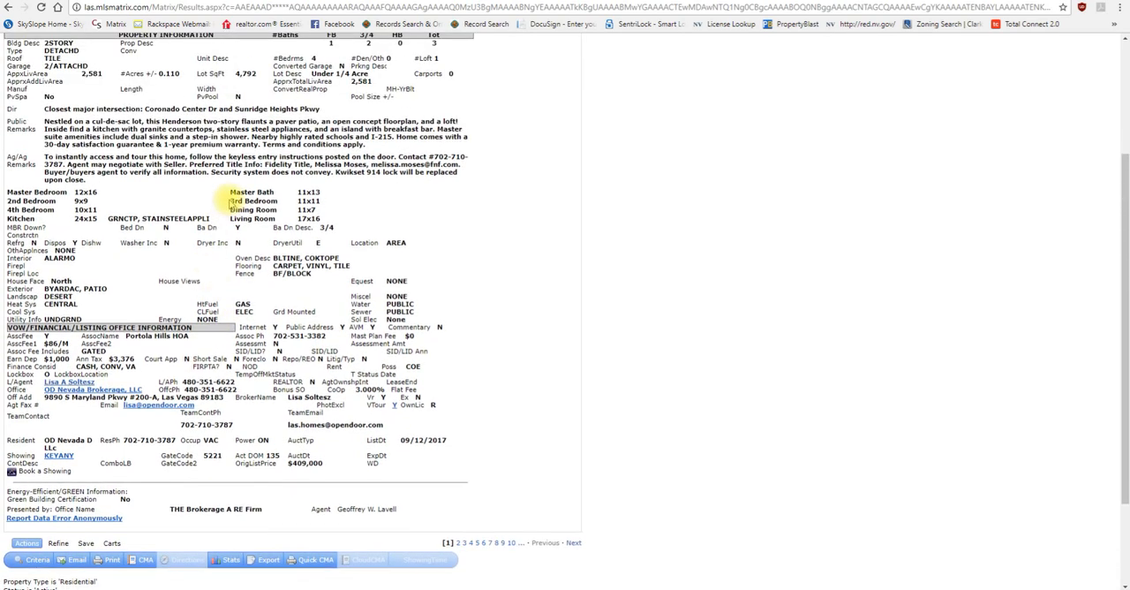
scroll(226, 205, up, 1)
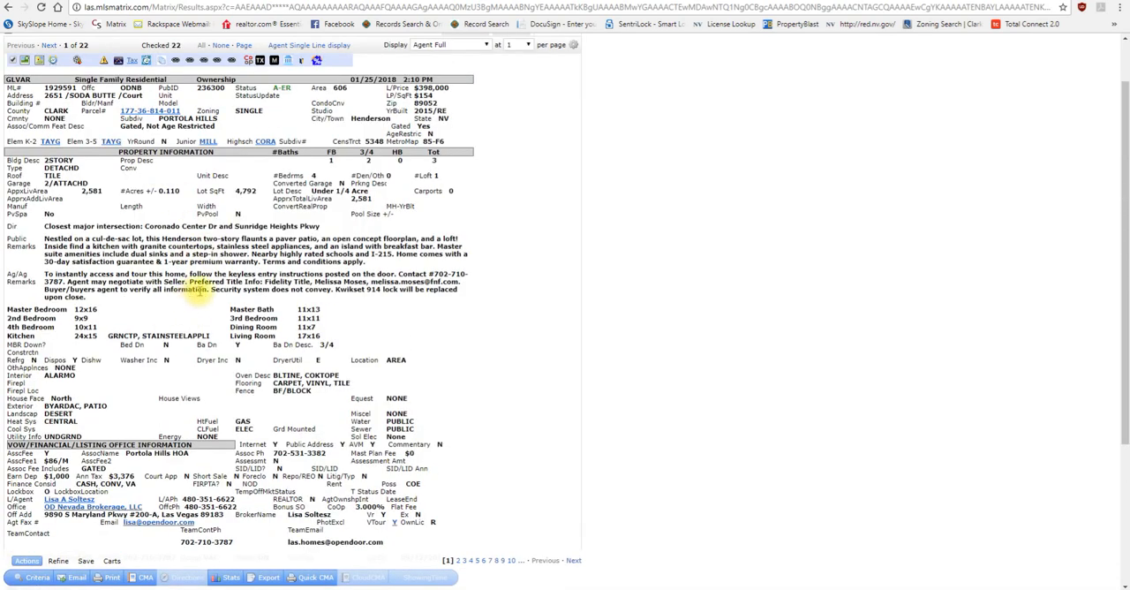
Step: Check the lockbox and showing instructions in the first listing's full agent report, and continue to the second listing's report
scroll(200, 291, down, 3)
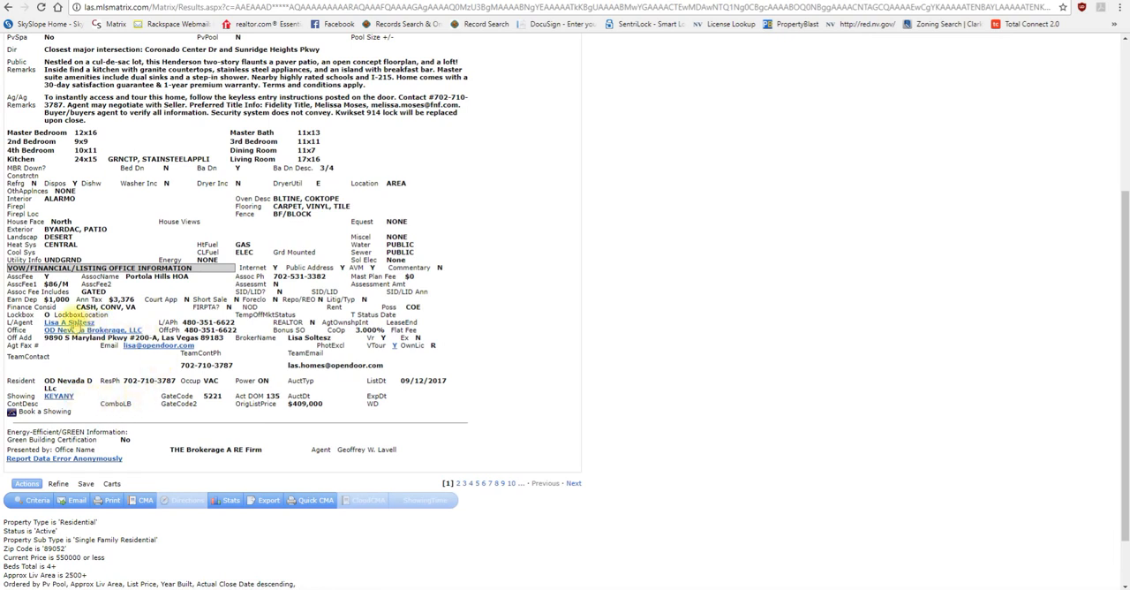
double_click(21, 316)
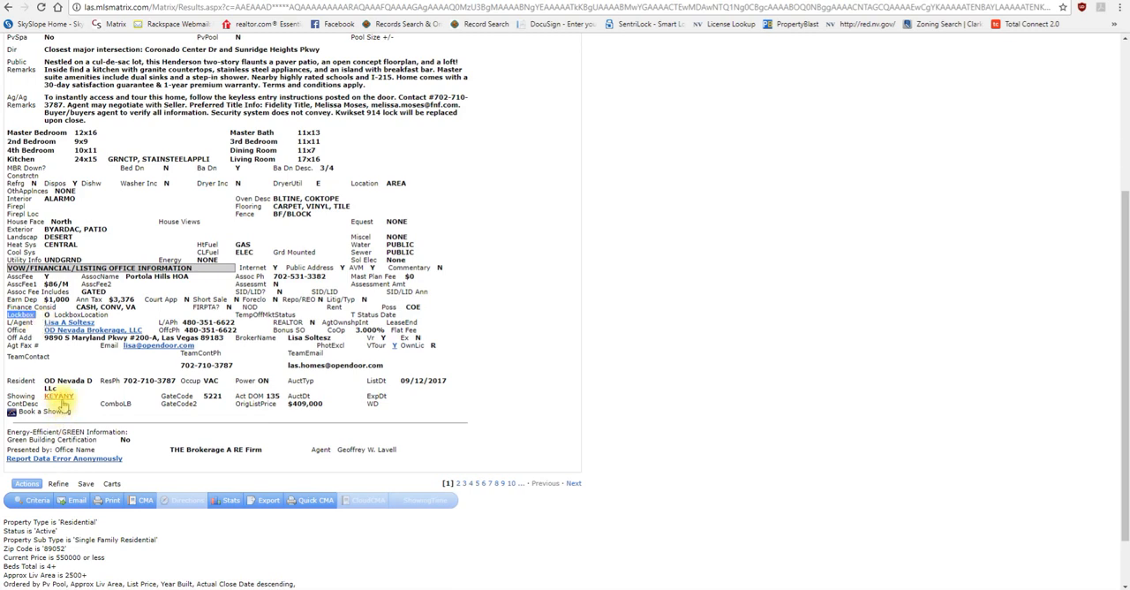
scroll(54, 404, up, 1)
scroll(53, 401, up, 3)
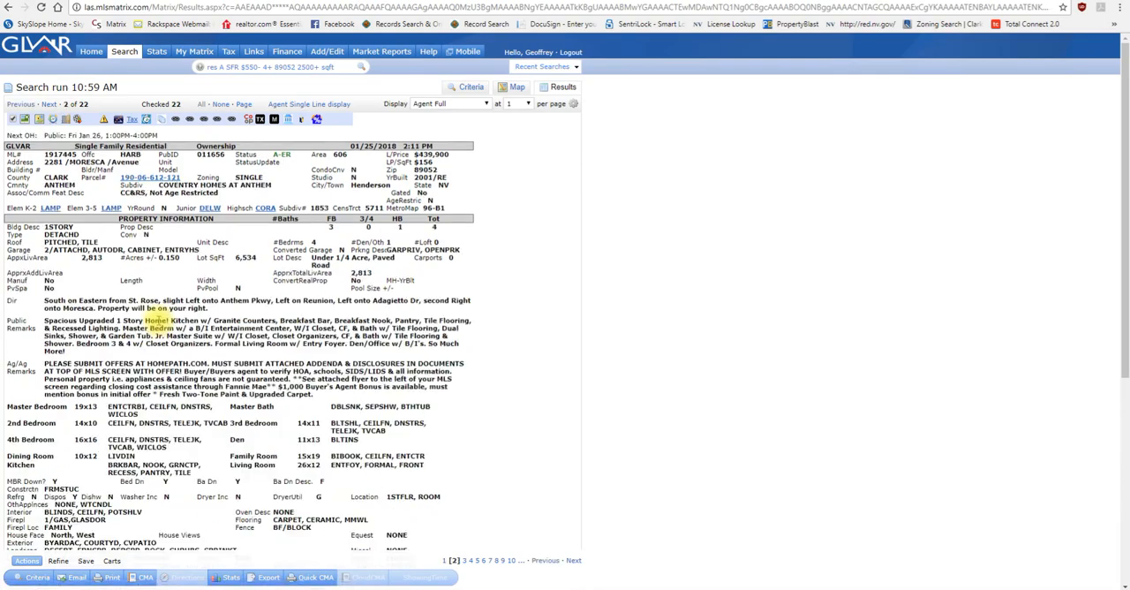
scroll(158, 326, down, 4)
scroll(86, 235, up, 4)
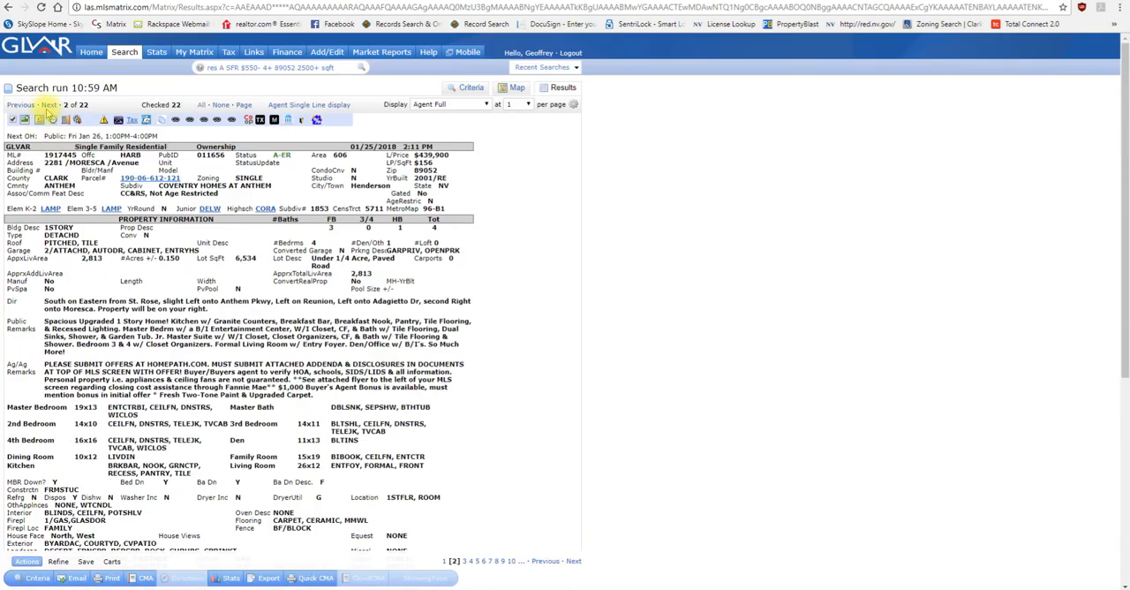
Step: Go through the third and fourth listings' full agent reports, checking the remarks, showing instructions and listing office information
click(49, 104)
scroll(132, 380, down, 5)
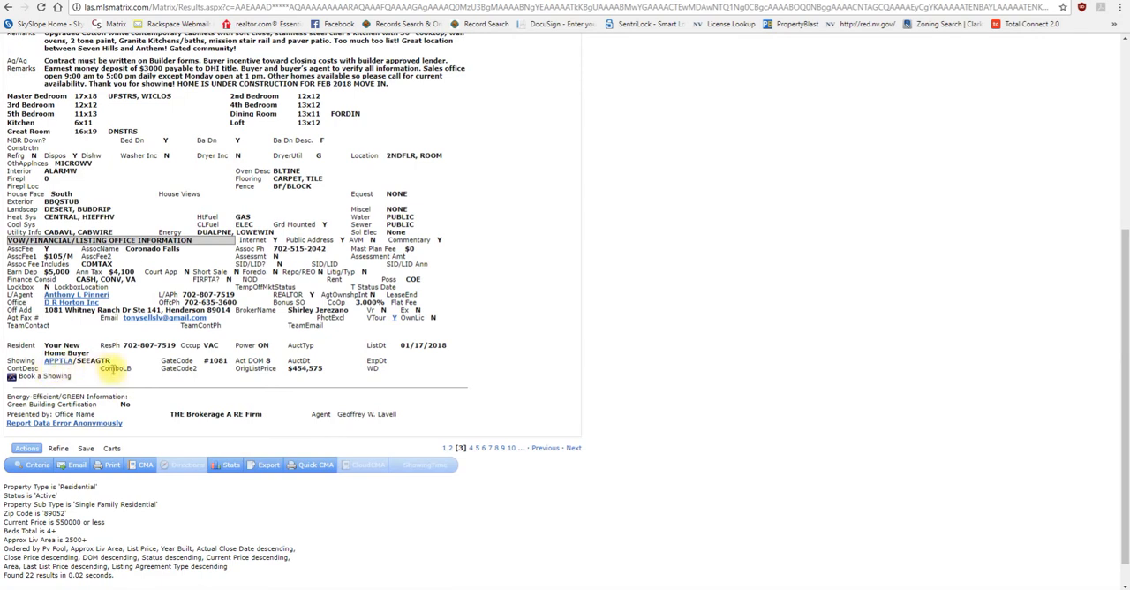
scroll(106, 366, up, 2)
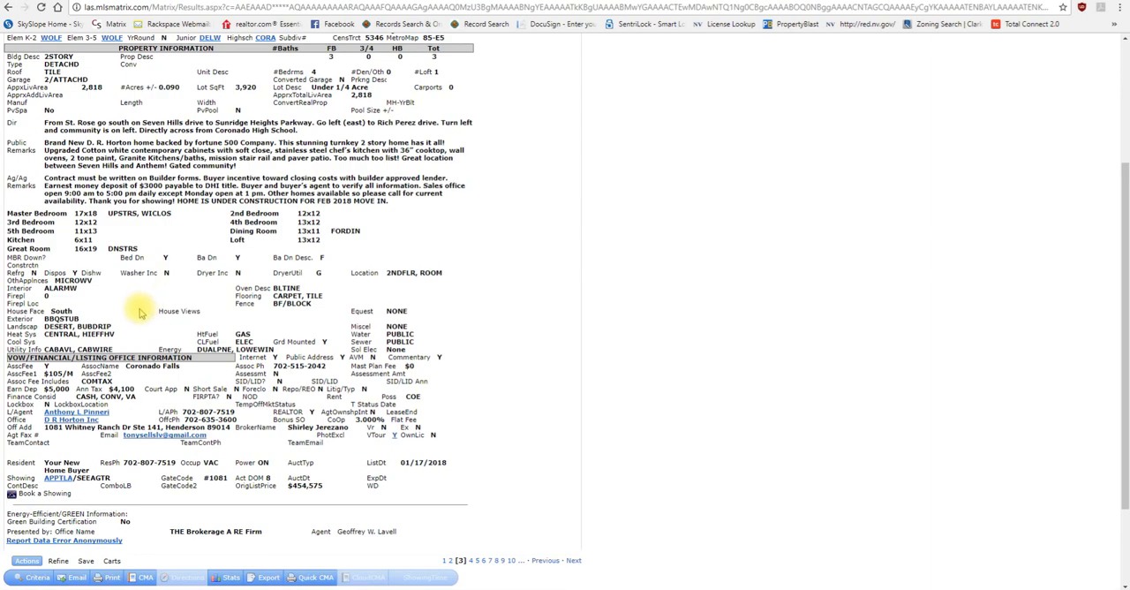
scroll(71, 176, up, 3)
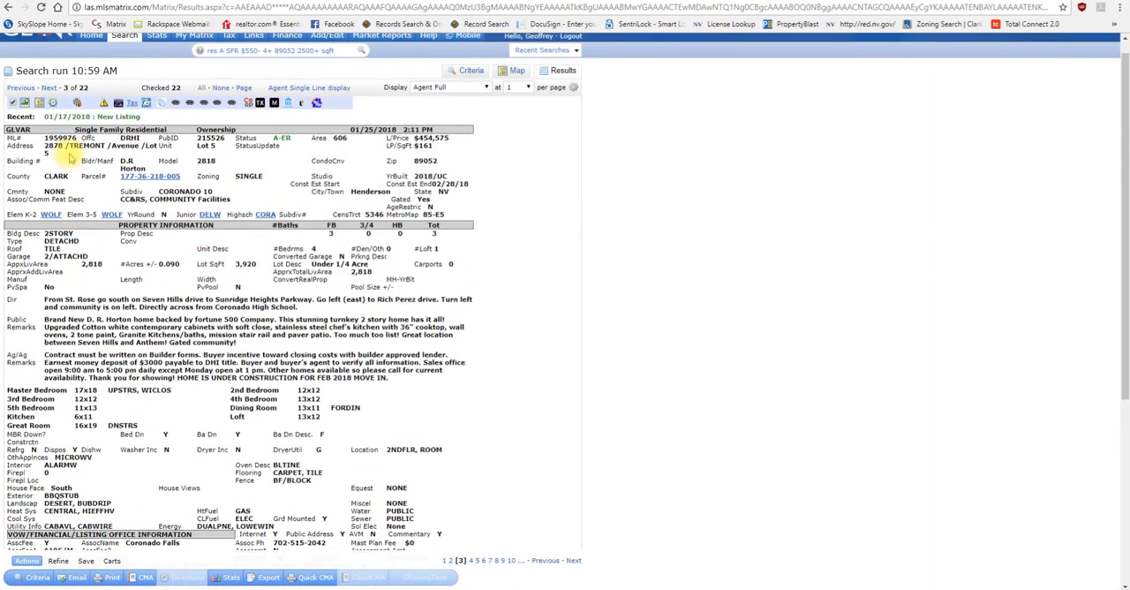
click(44, 86)
scroll(89, 388, down, 1)
scroll(88, 388, down, 3)
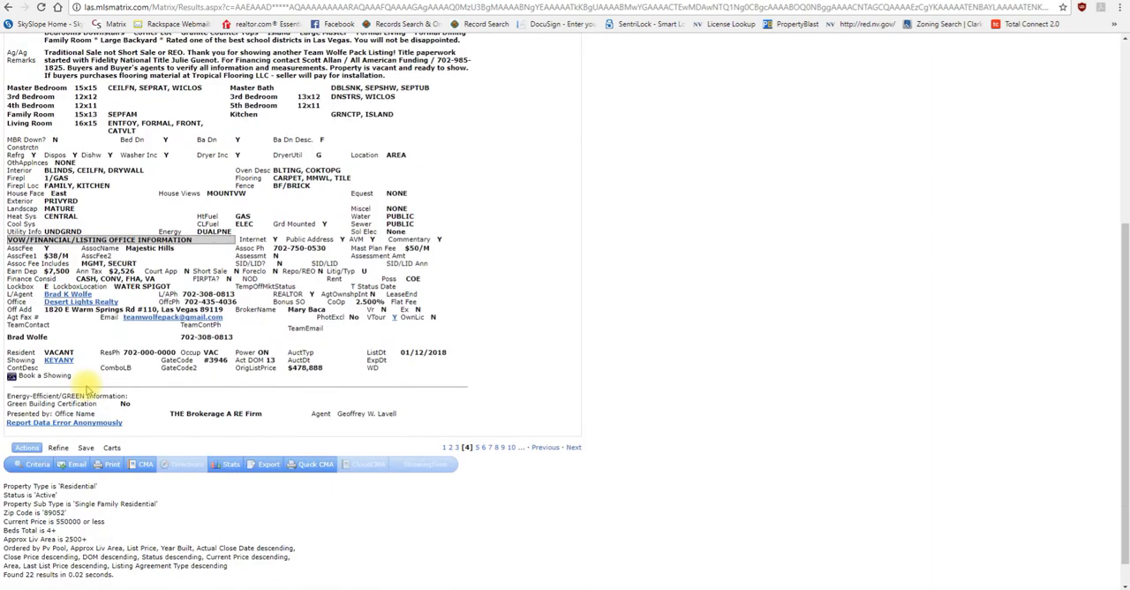
scroll(70, 265, up, 4)
Step: Go through the fifth and sixth listings' full agent reports, checking their remarks, lockbox and showing details
click(53, 103)
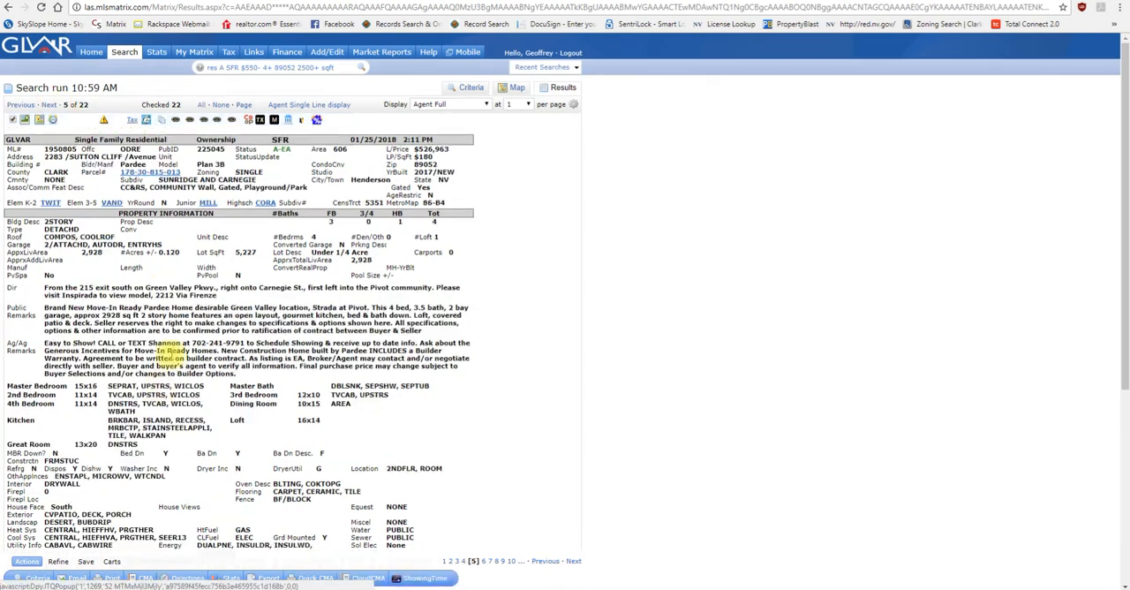
scroll(151, 371, down, 5)
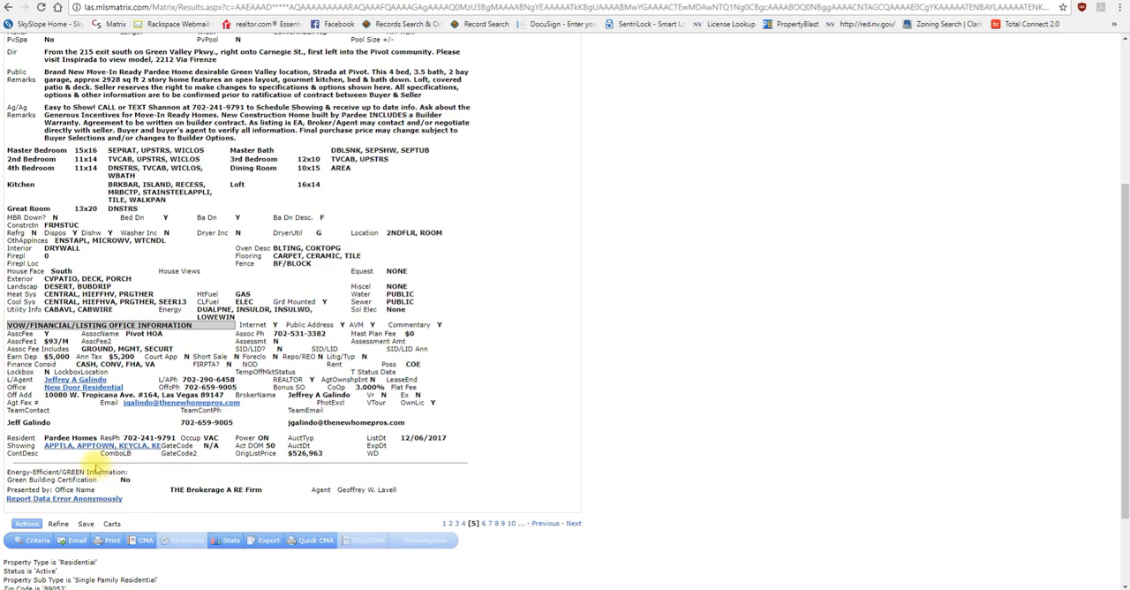
scroll(95, 468, up, 1)
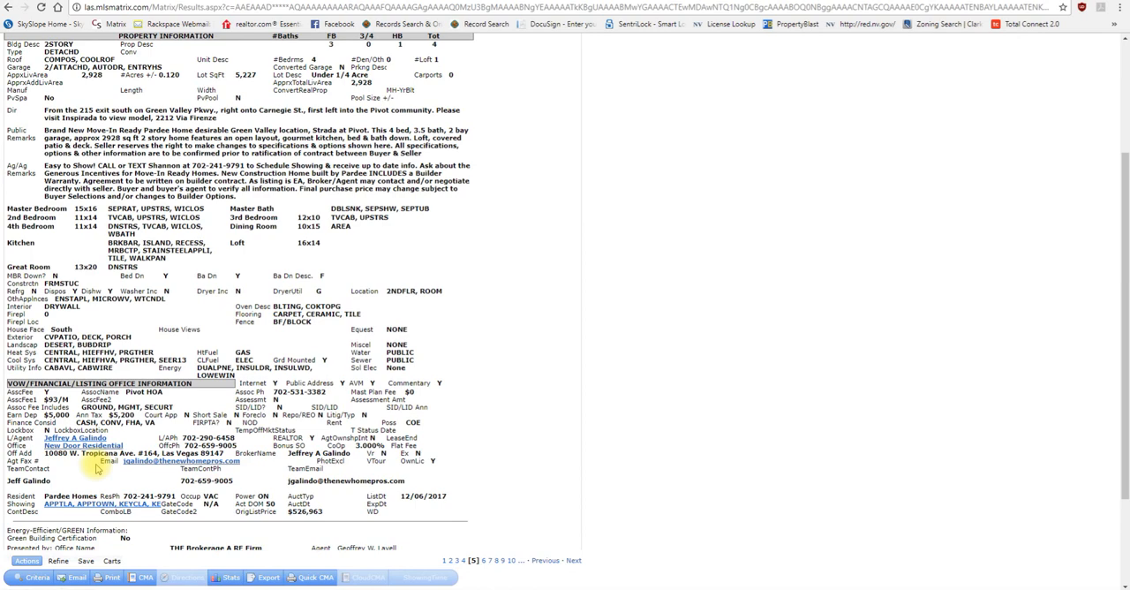
scroll(95, 468, up, 3)
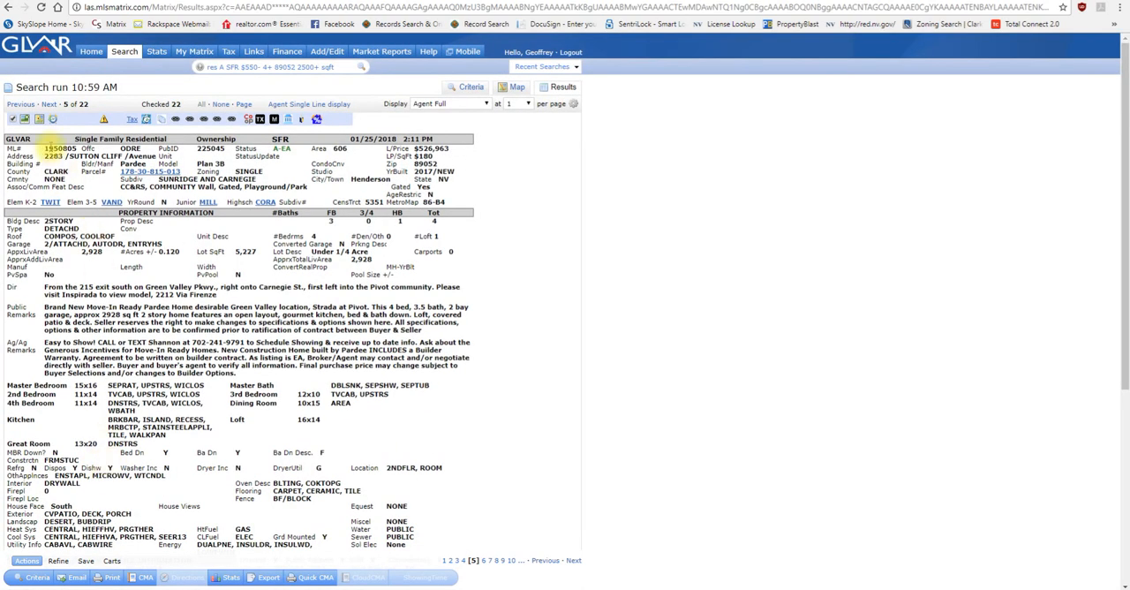
click(48, 106)
scroll(76, 424, down, 6)
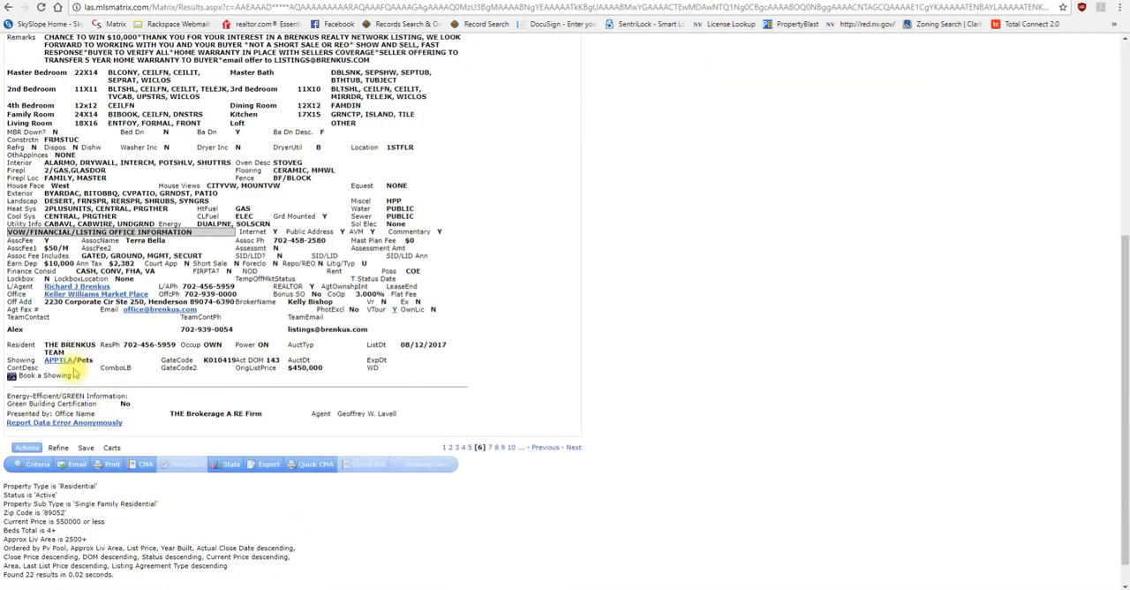
scroll(74, 374, up, 5)
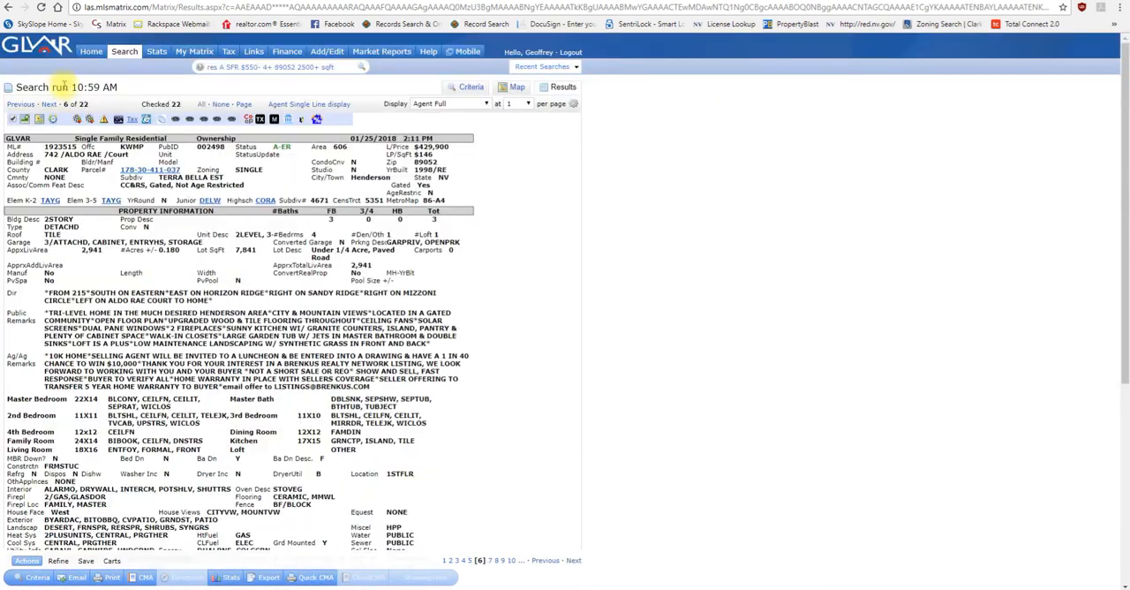
Step: Go through the seventh and eighth listings' full agent reports, checking their lockbox, occupancy and showing details
click(51, 106)
scroll(62, 370, down, 10)
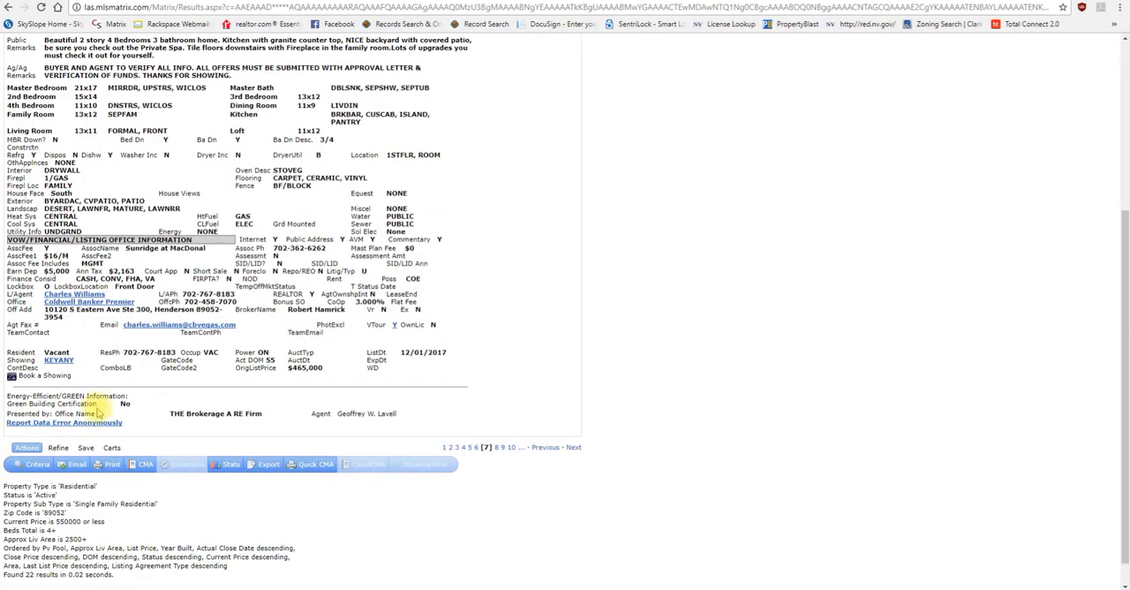
scroll(60, 371, up, 5)
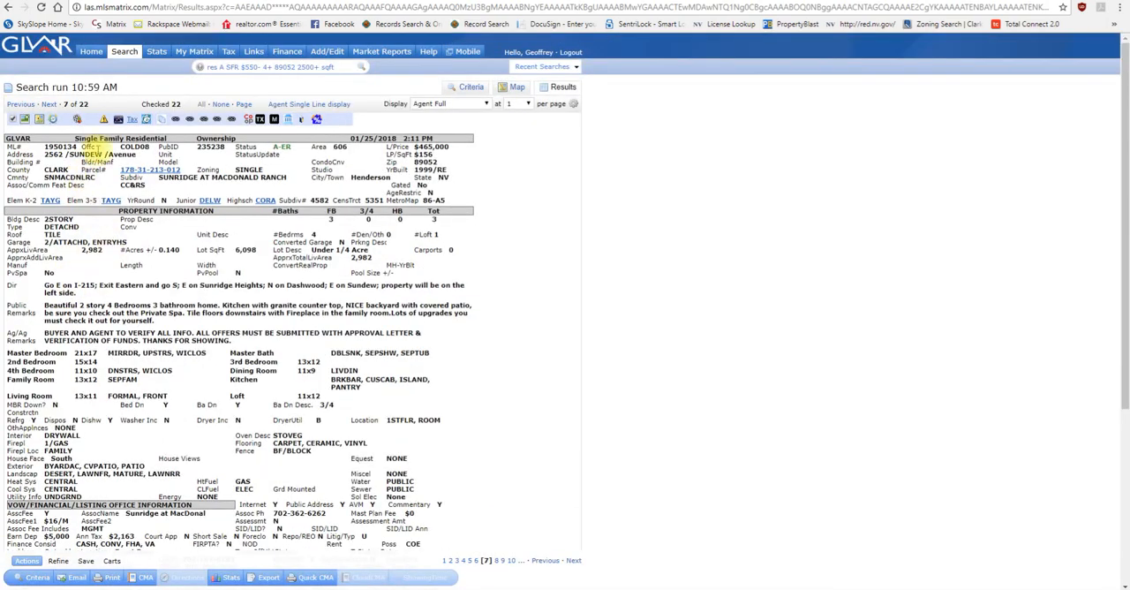
click(49, 104)
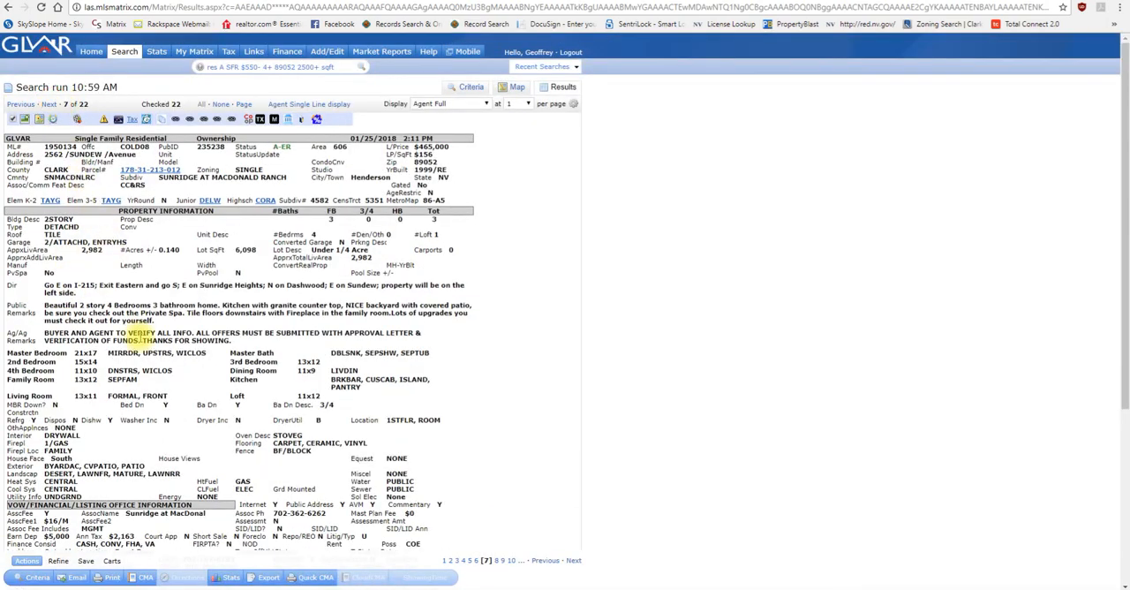
scroll(141, 344, down, 4)
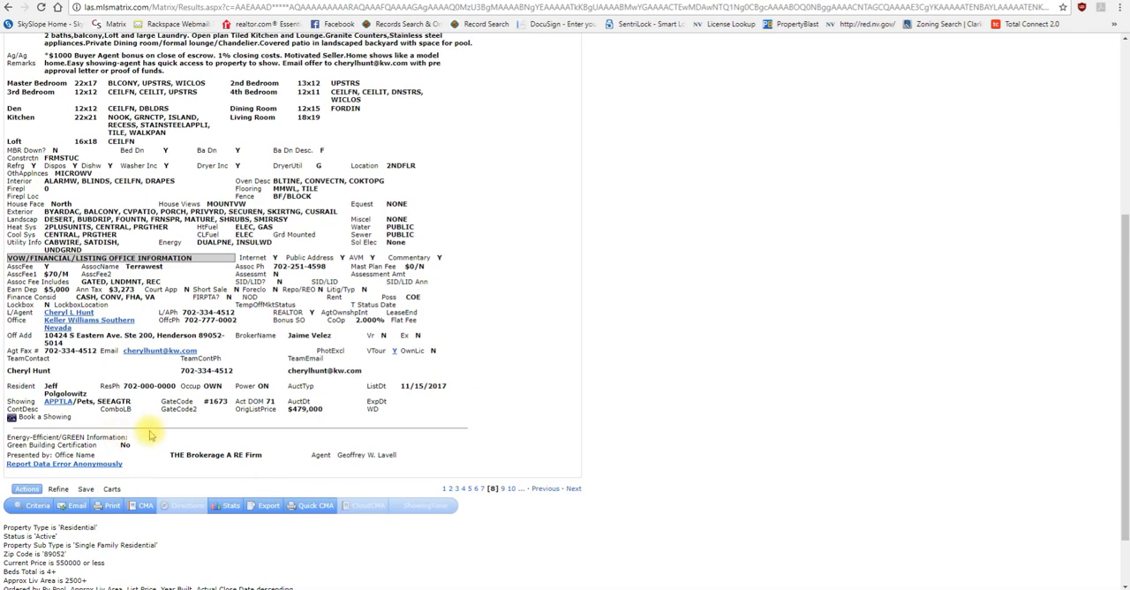
scroll(151, 434, up, 4)
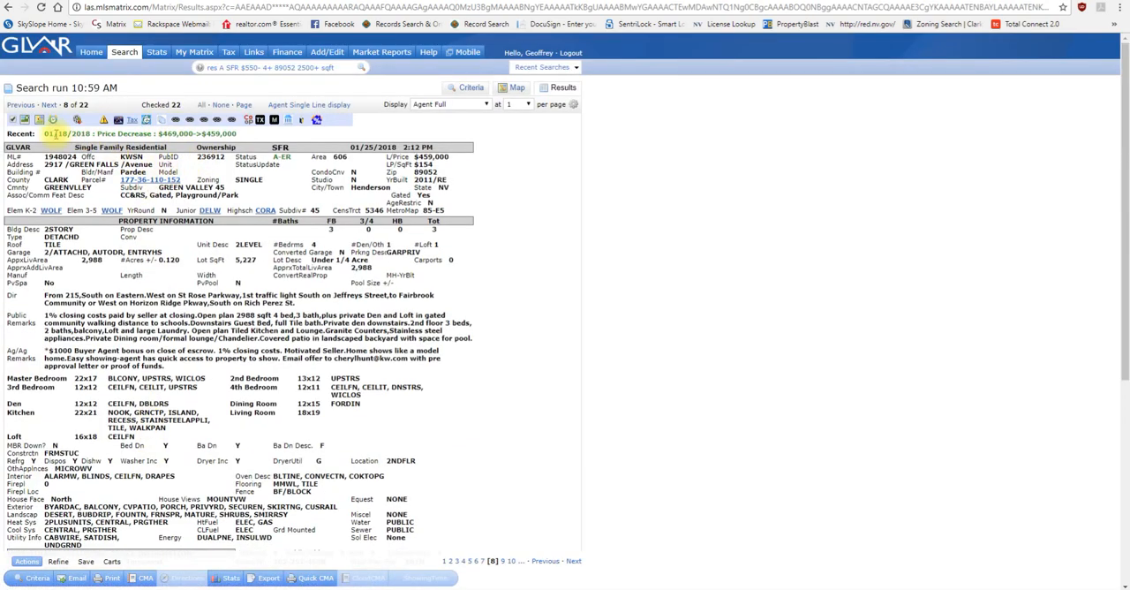
Step: View the data error reporting form and the county tax record for the eighth listing, closing each one after viewing
click(103, 121)
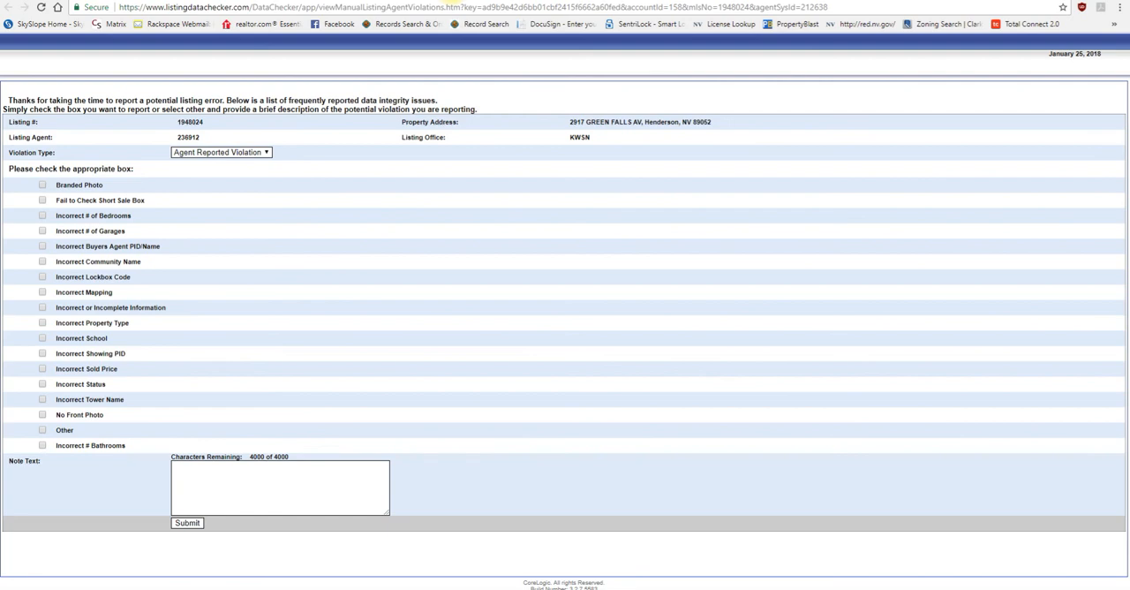
click(452, 0)
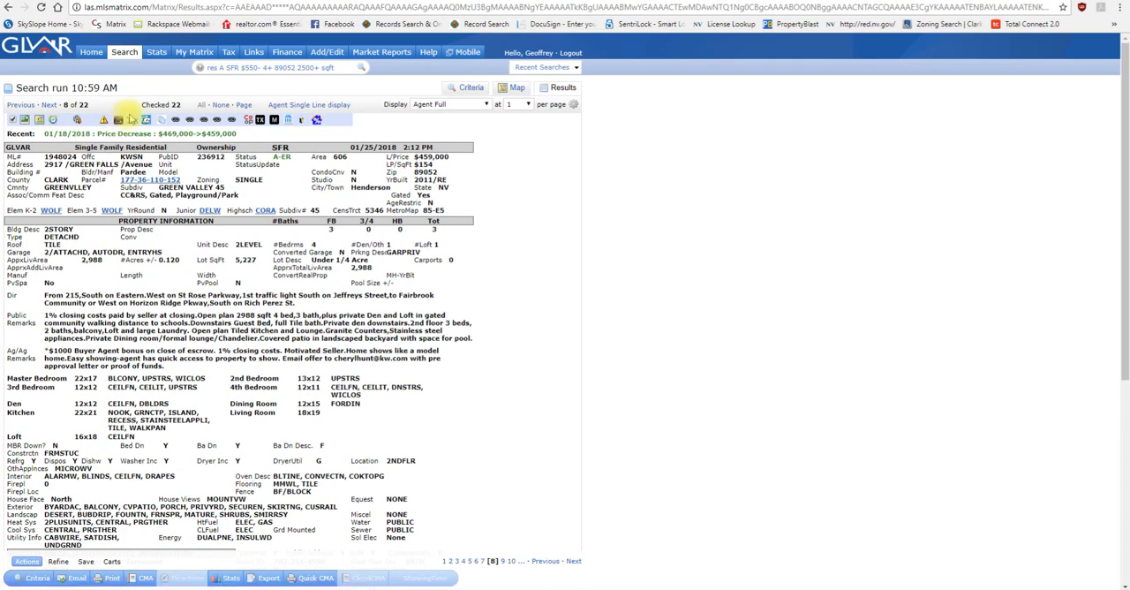
click(130, 121)
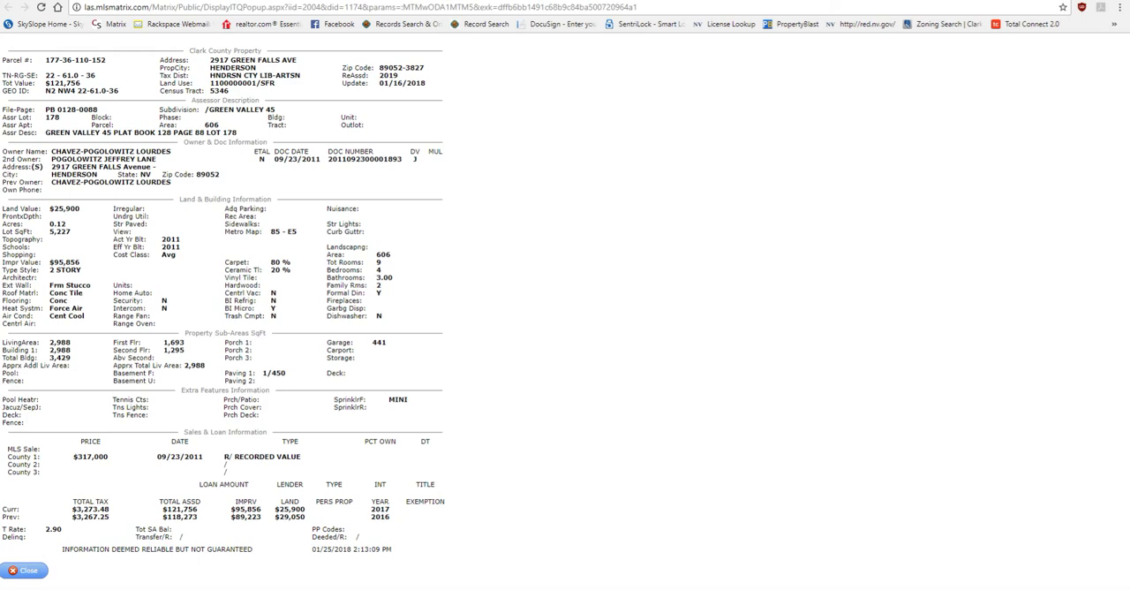
click(447, 1)
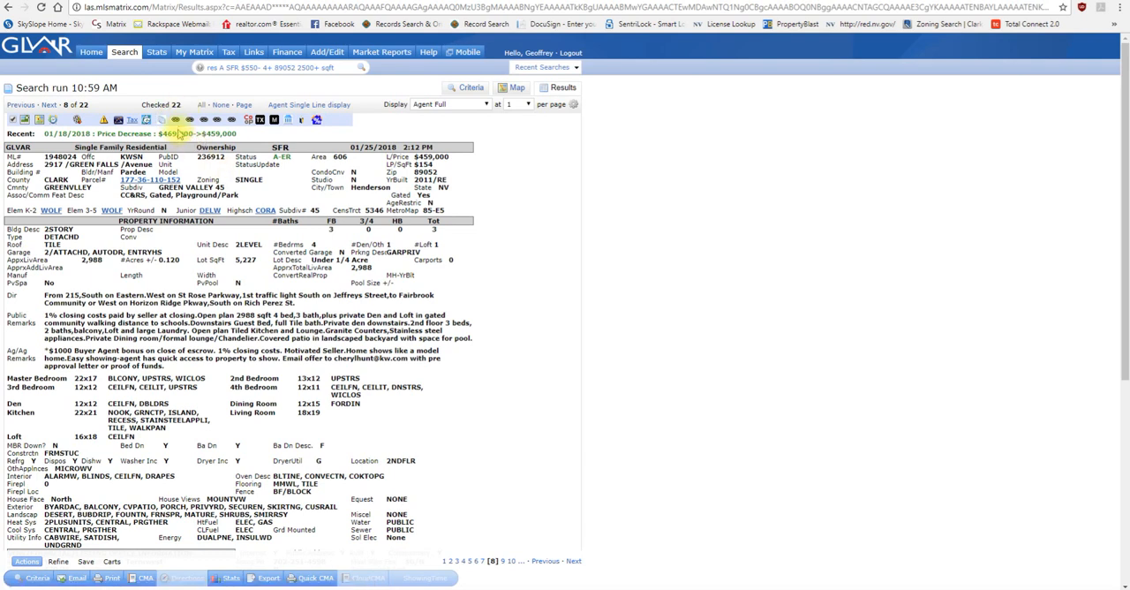
Step: View the eighth listing's Assessment Management Group parcel search and county assessor ownership history, and return to its agent report
click(175, 123)
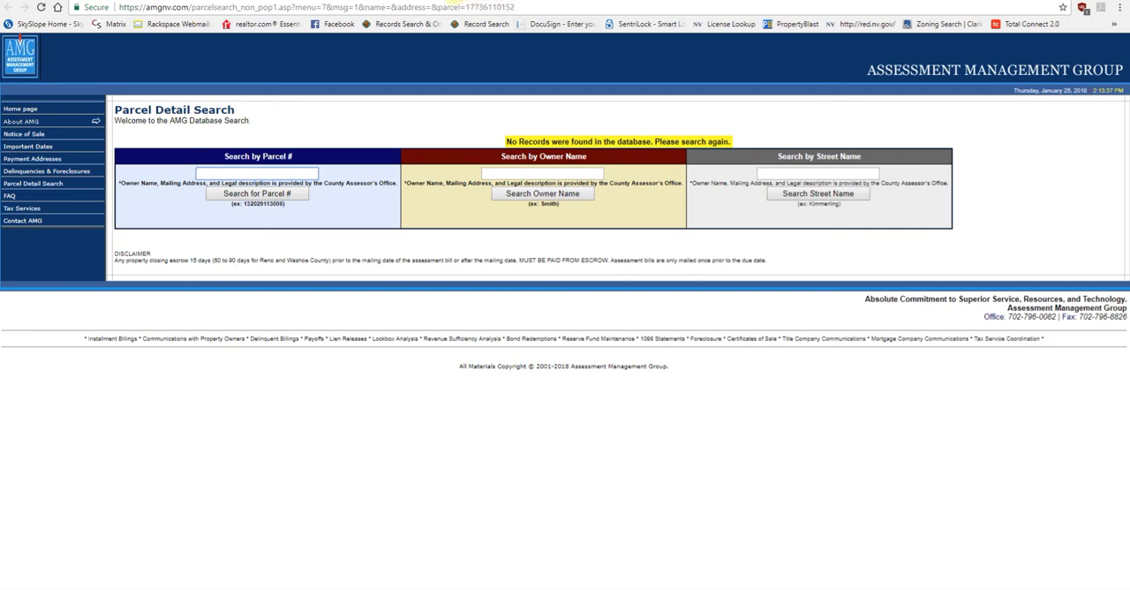
click(451, 3)
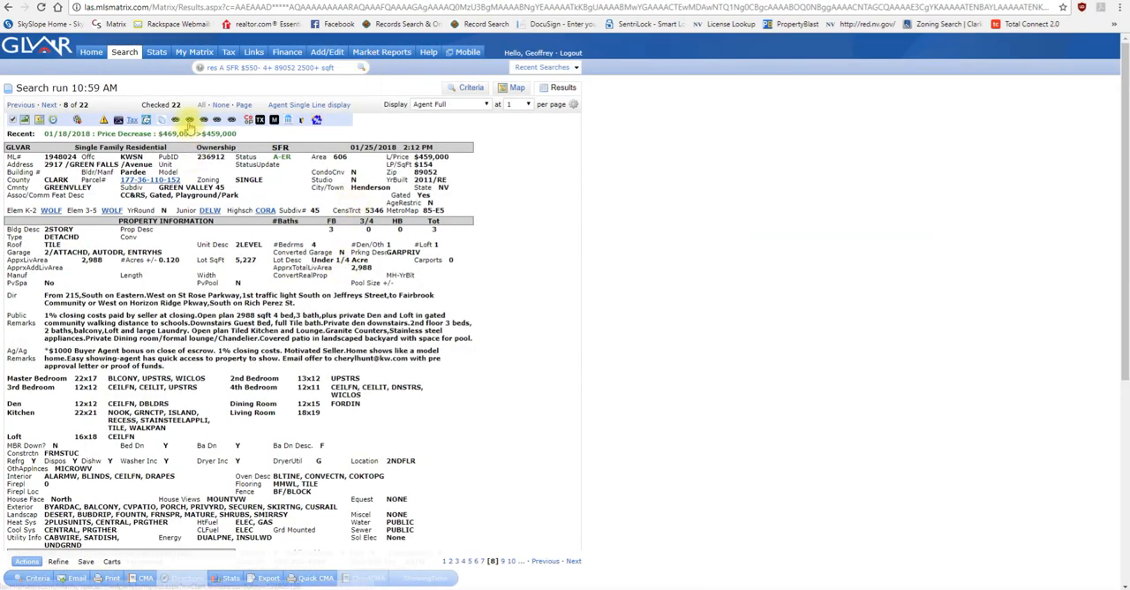
click(186, 120)
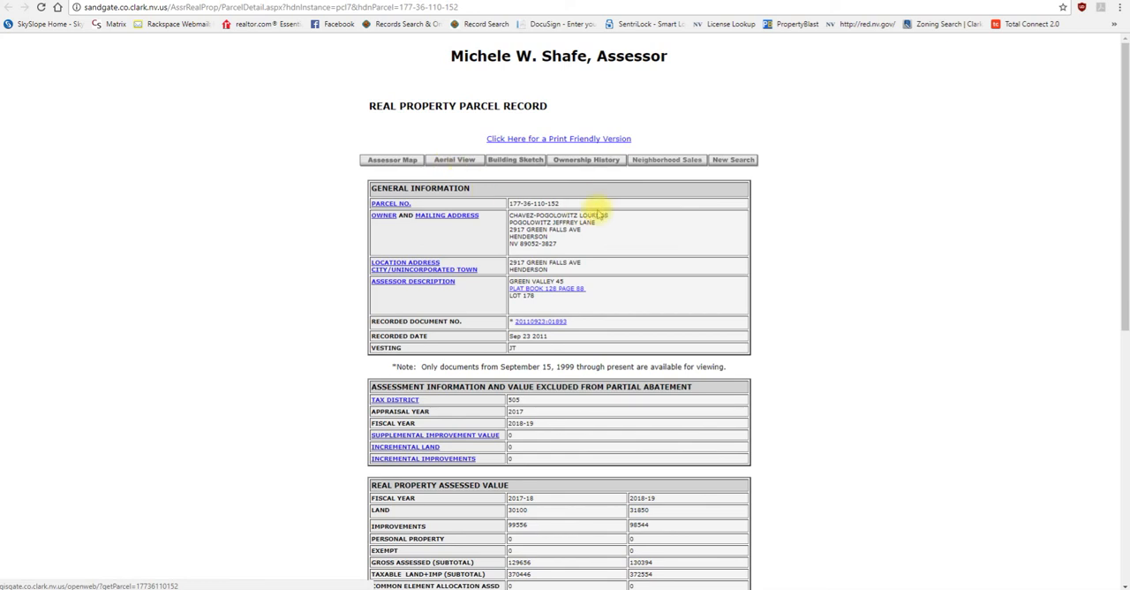
click(589, 161)
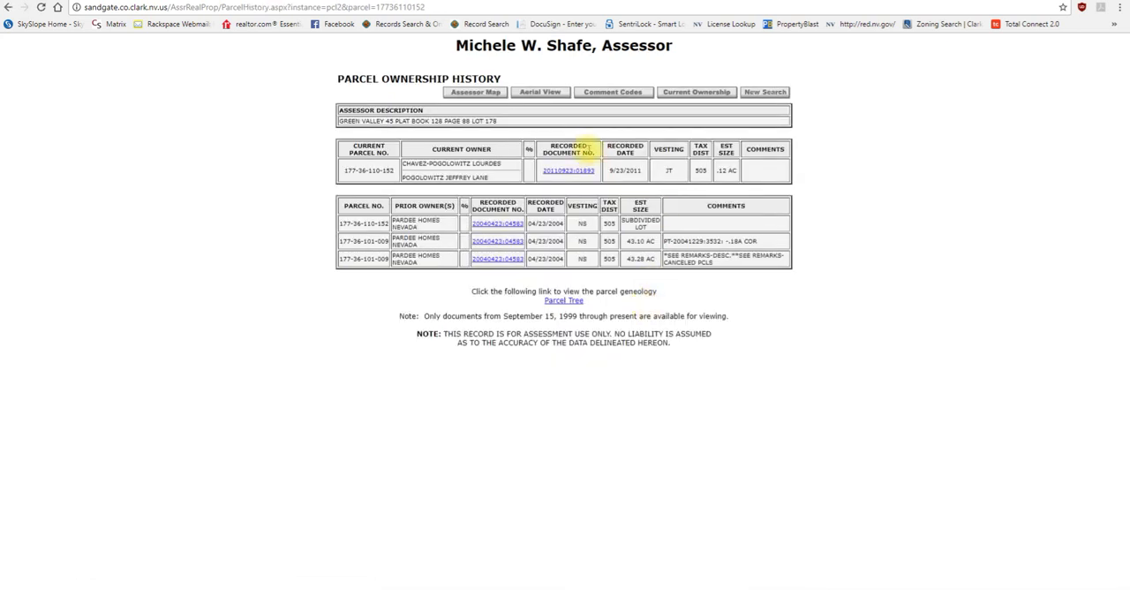
click(447, 1)
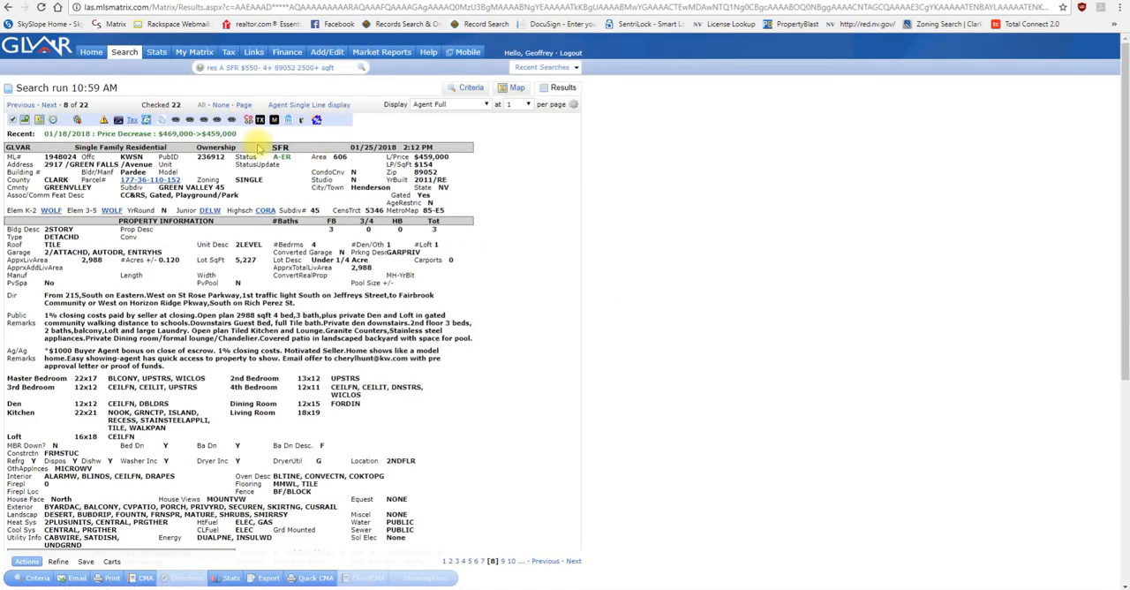
Step: Go back to the seventh listing, view its parcel ownership history on the county assessor site, and recheck its agent report
click(23, 105)
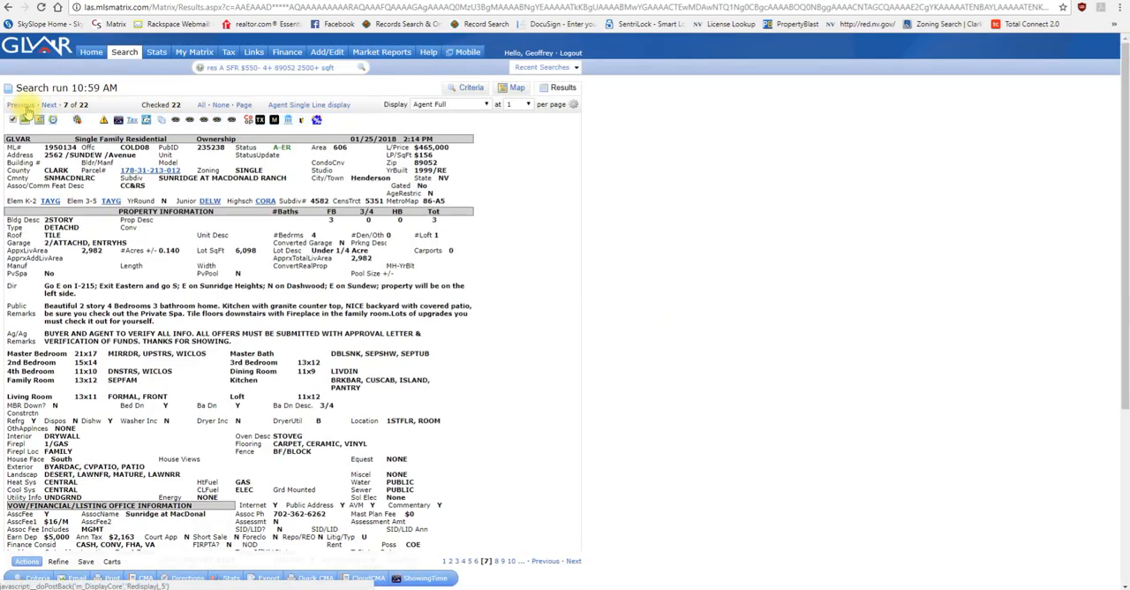
click(204, 122)
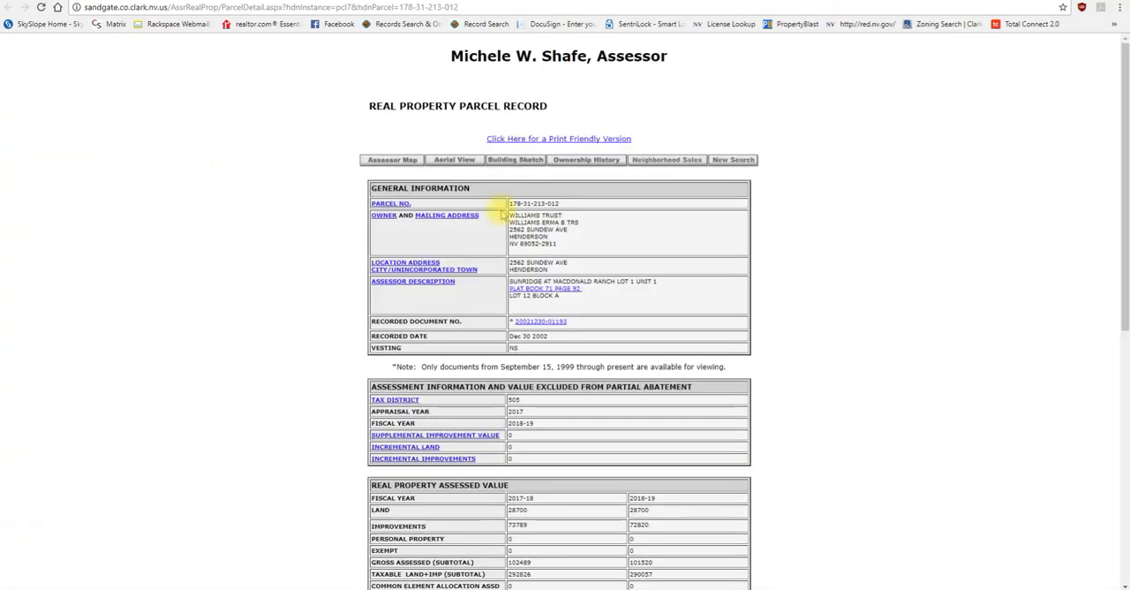
click(593, 160)
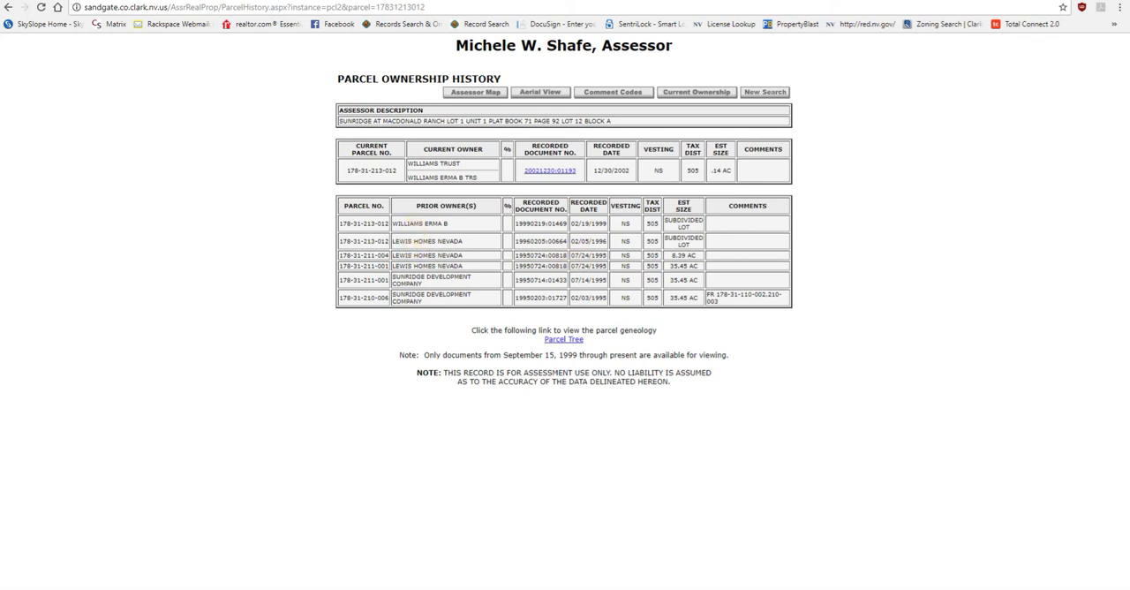
click(461, 1)
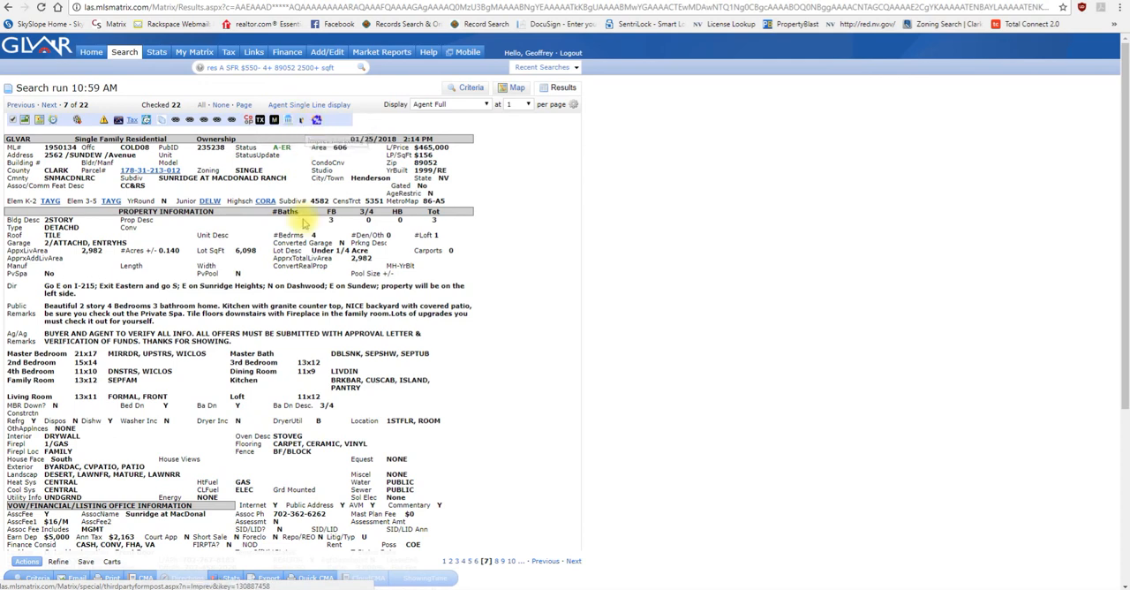
scroll(300, 222, down, 3)
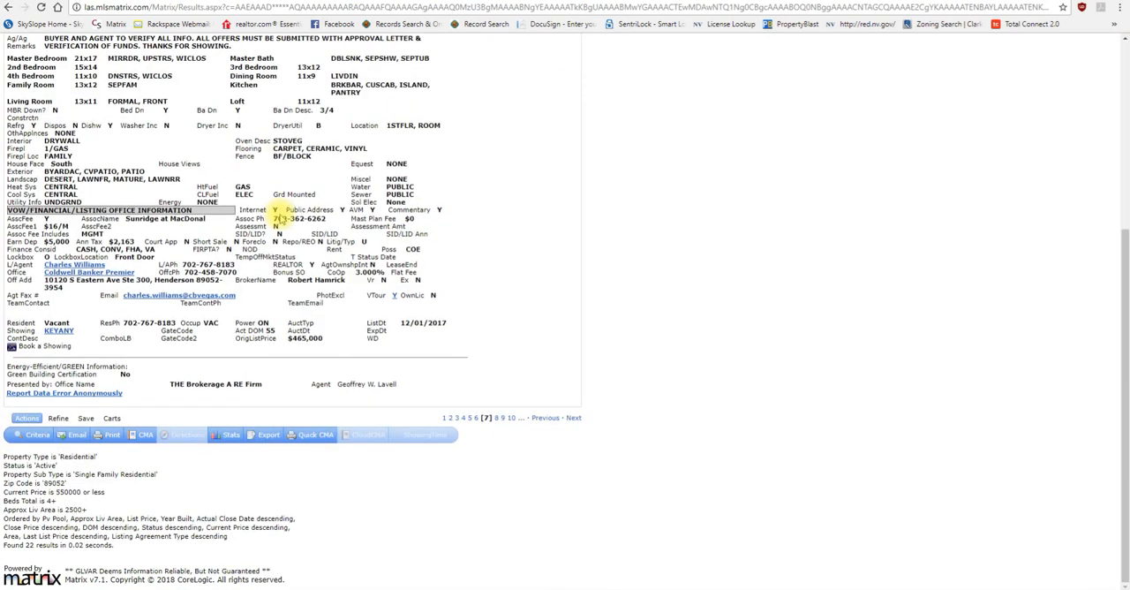
scroll(212, 222, up, 3)
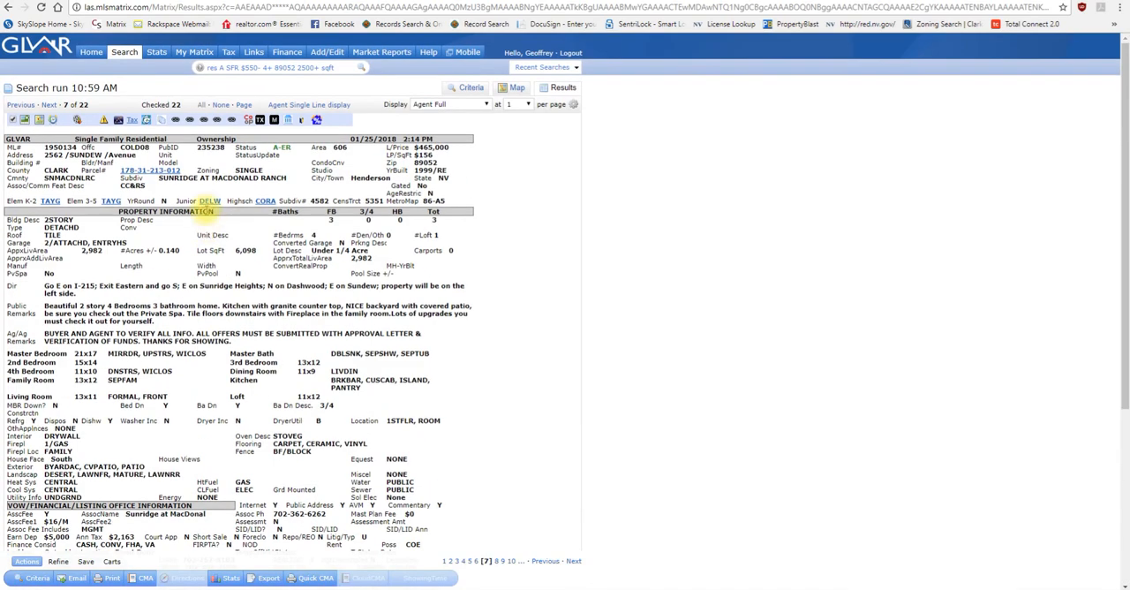